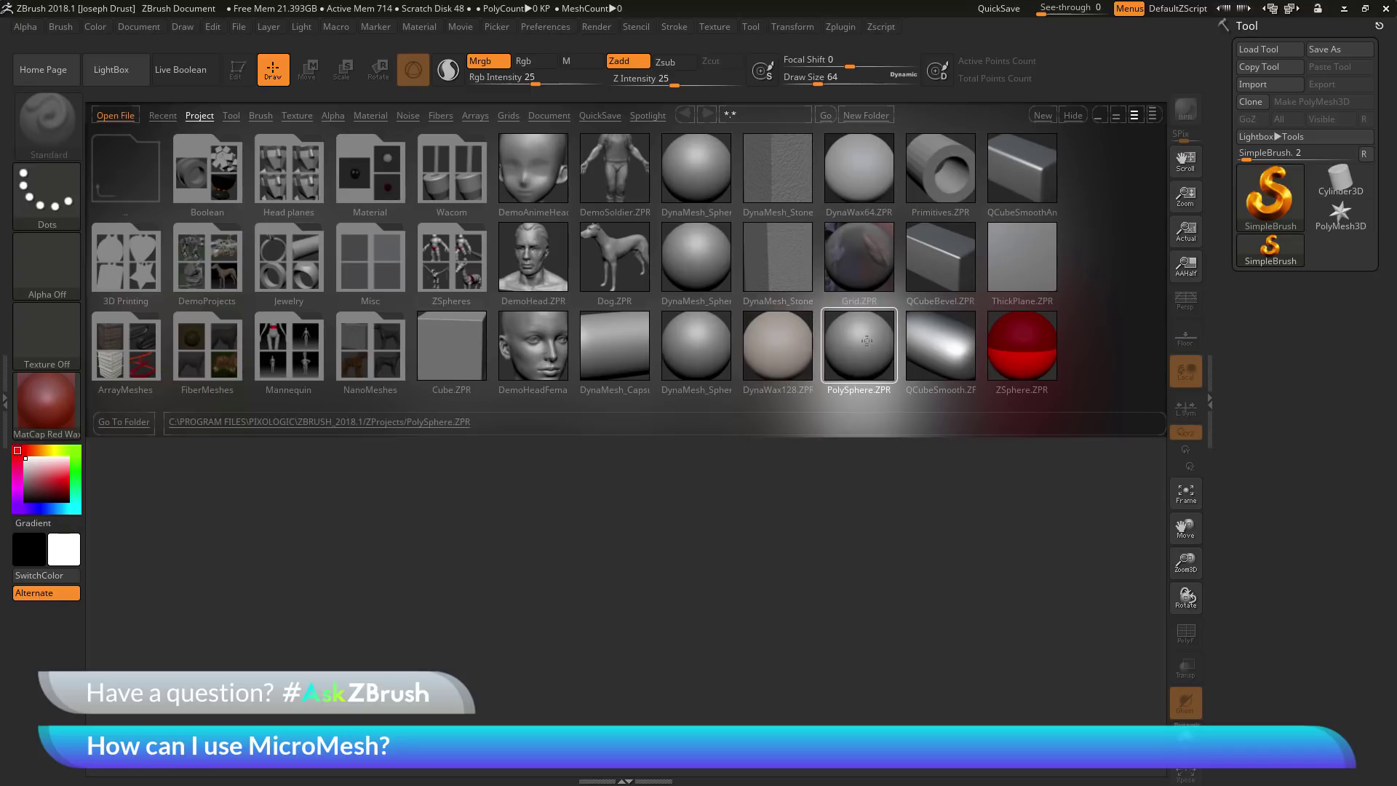
# Load the PolySphere.ZPR project, set it to subdivision level 1 and reconstruct two lower subdivision levels
pyautogui.doubleClick(862, 342)
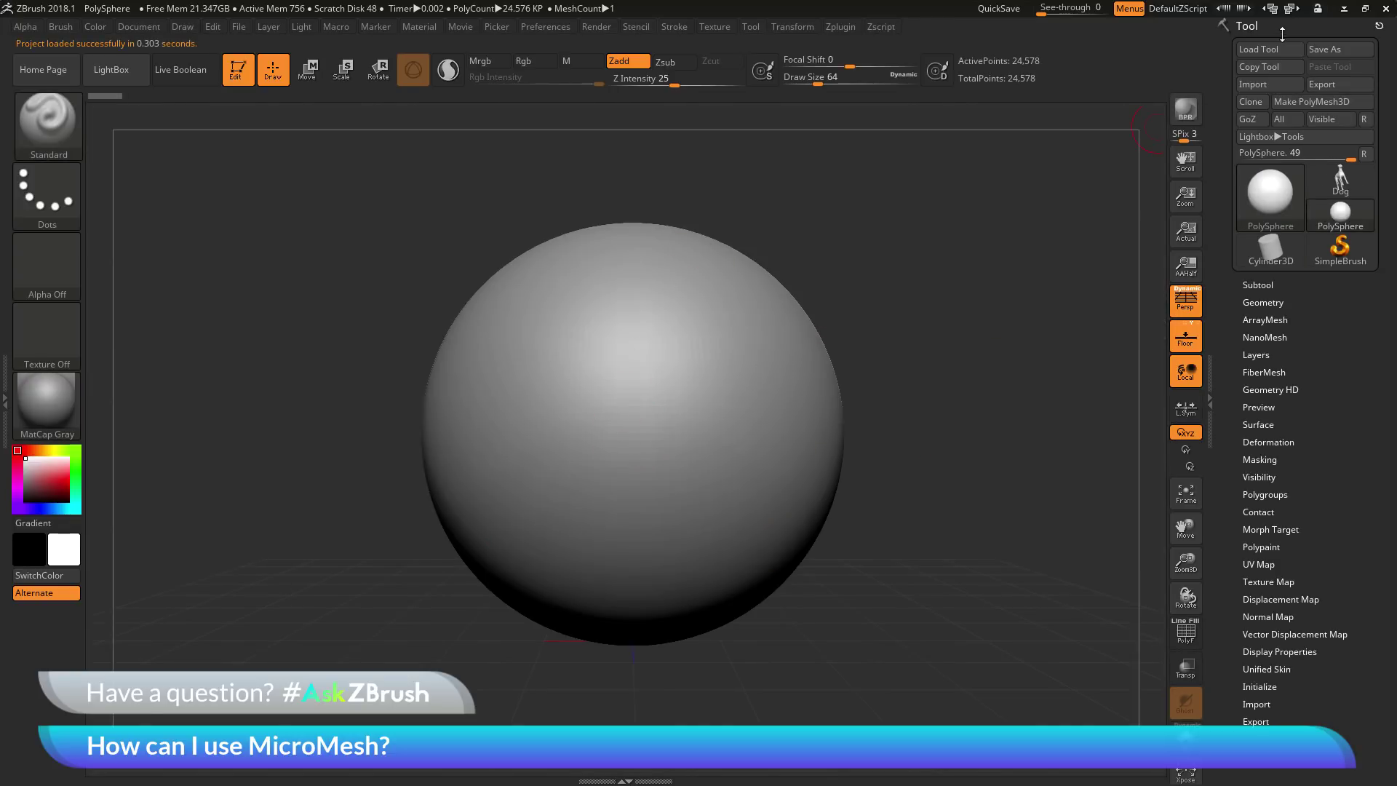
pyautogui.click(1263, 303)
pyautogui.moveTo(1268, 338); pyautogui.dragTo(1247, 335)
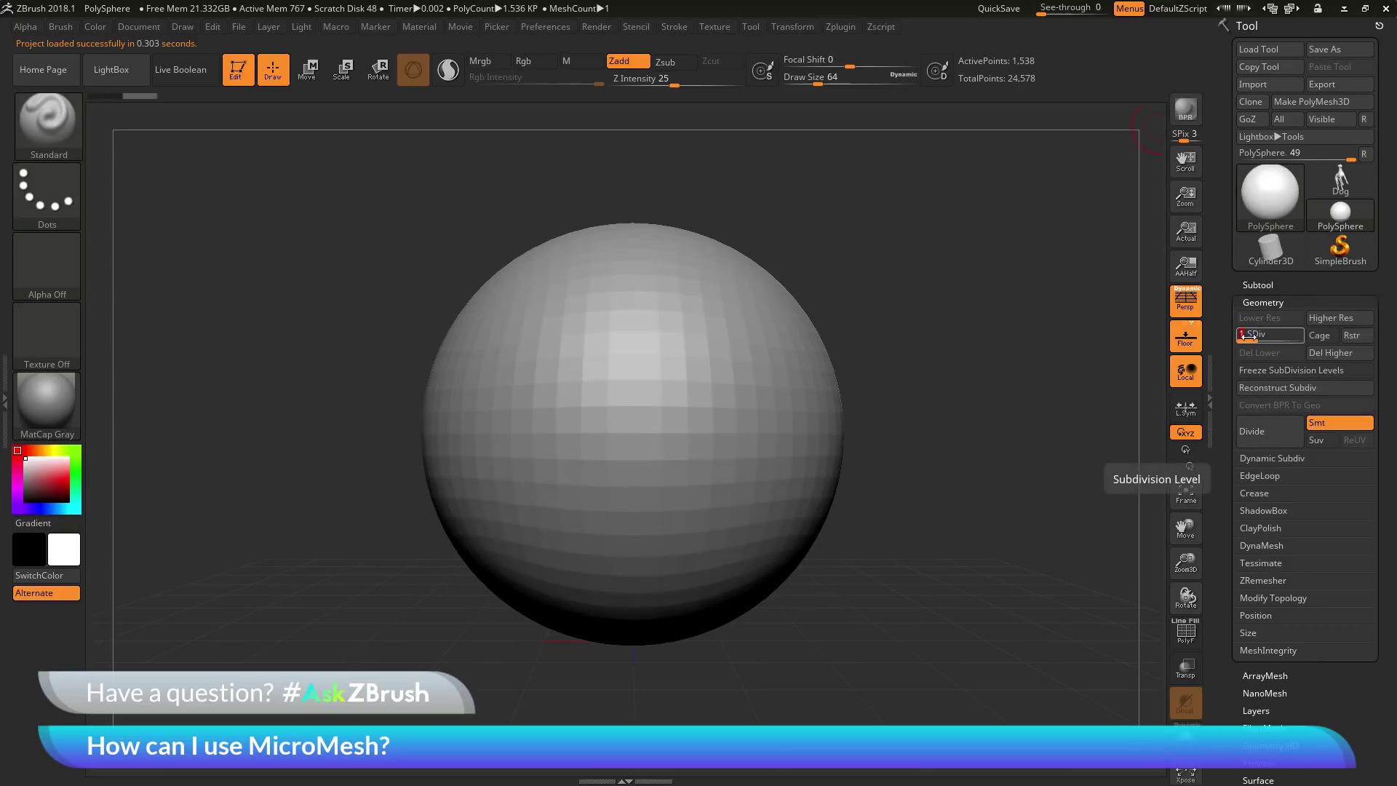
pyautogui.click(1304, 390)
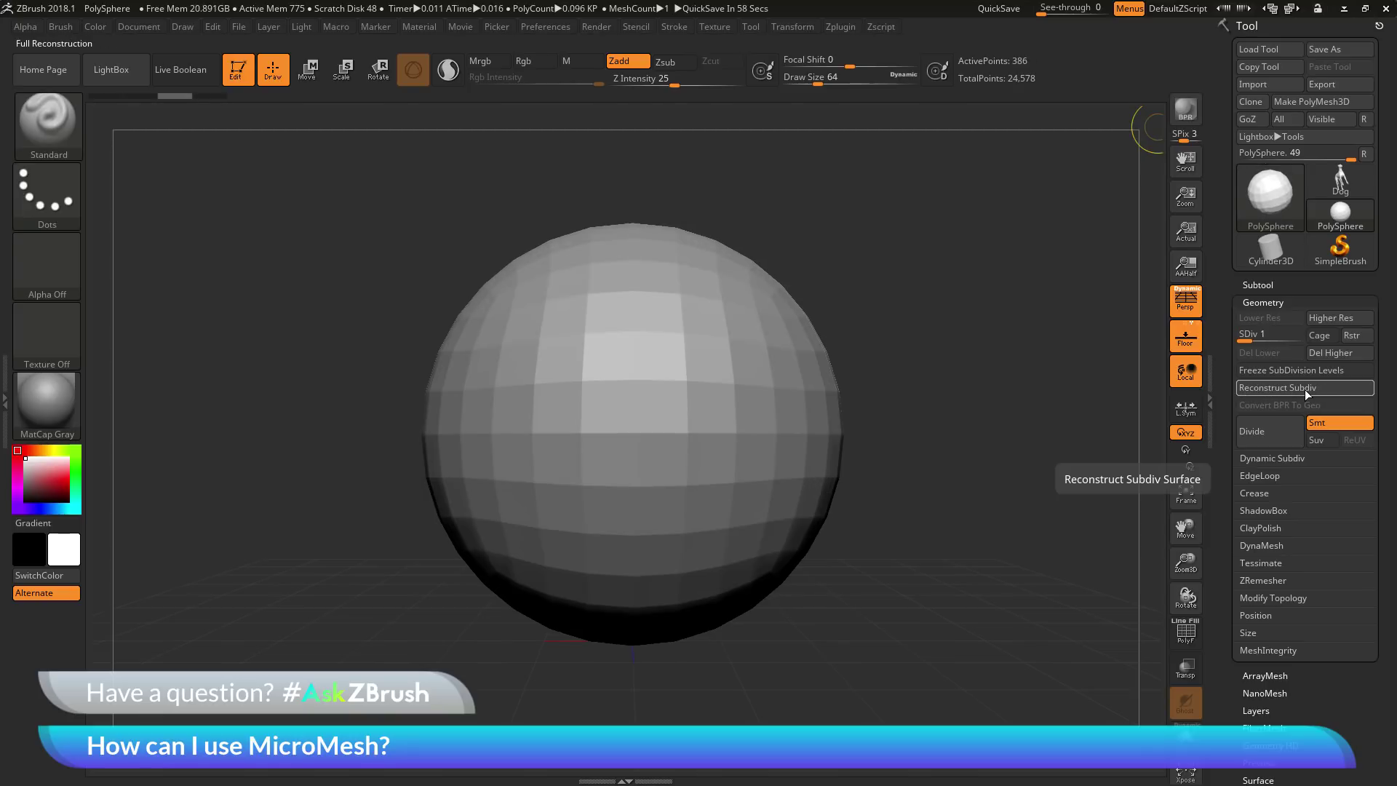
pyautogui.click(1304, 390)
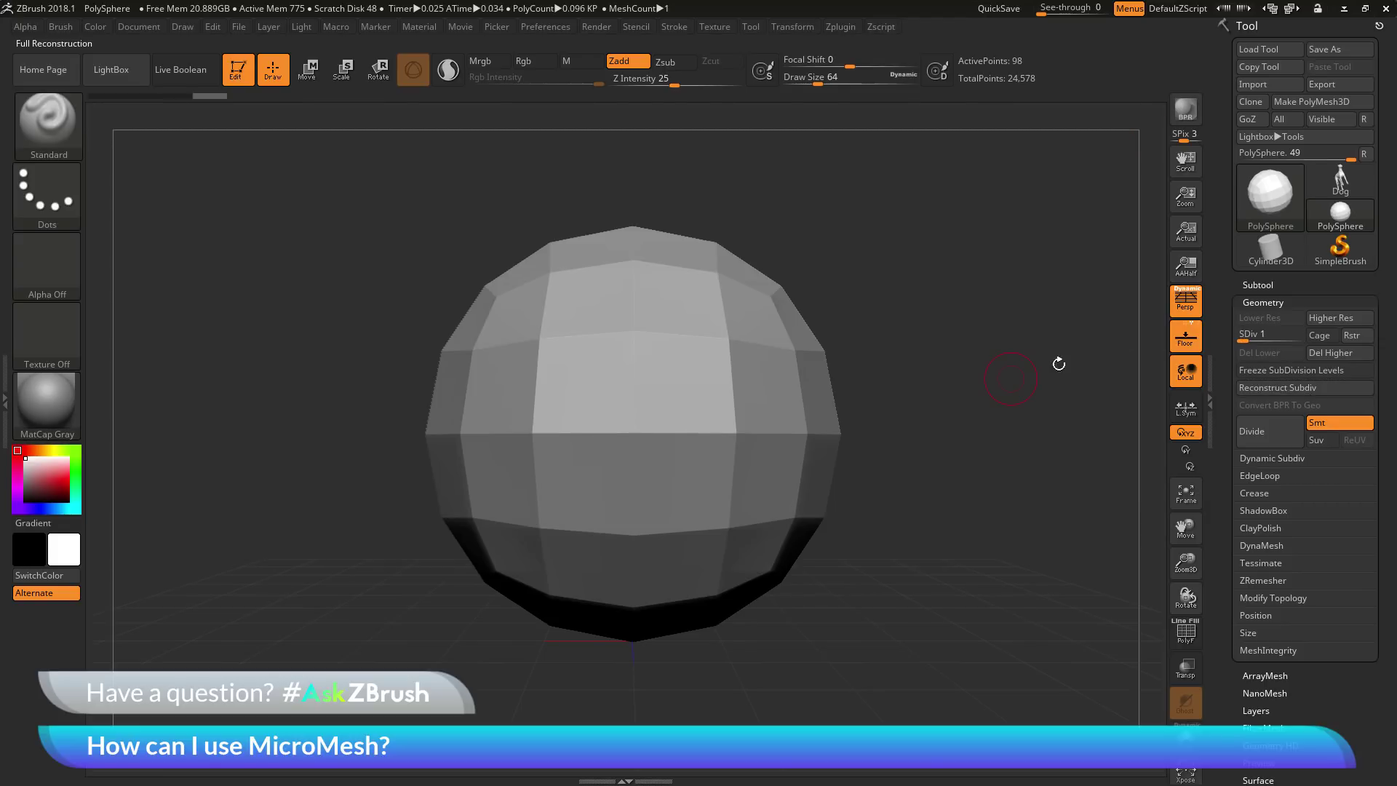
pyautogui.moveTo(1085, 342); pyautogui.dragTo(1051, 360)
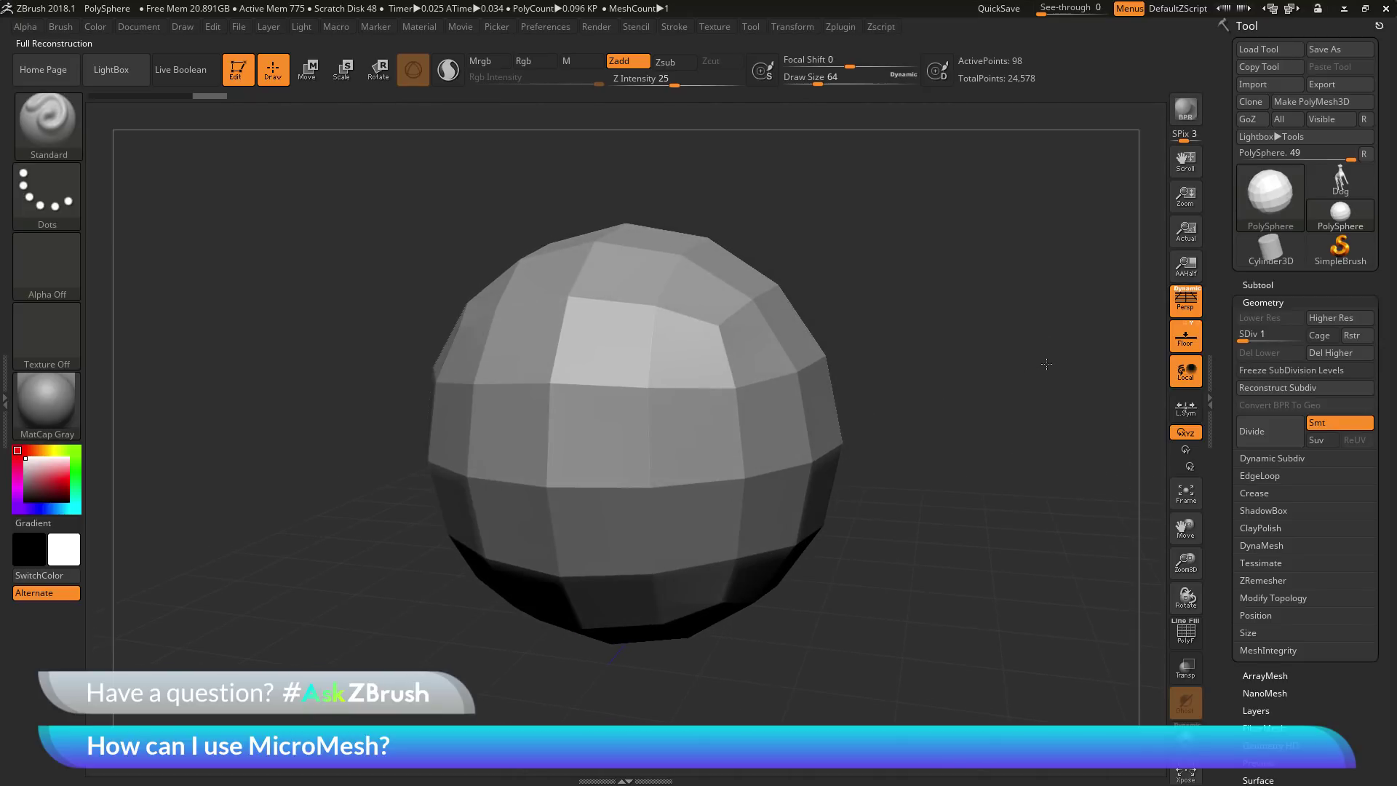
# Delete the sphere's higher subdivision levels and turn on the polyframe display
pyautogui.click(1350, 354)
pyautogui.moveTo(805, 213); pyautogui.dragTo(917, 262)
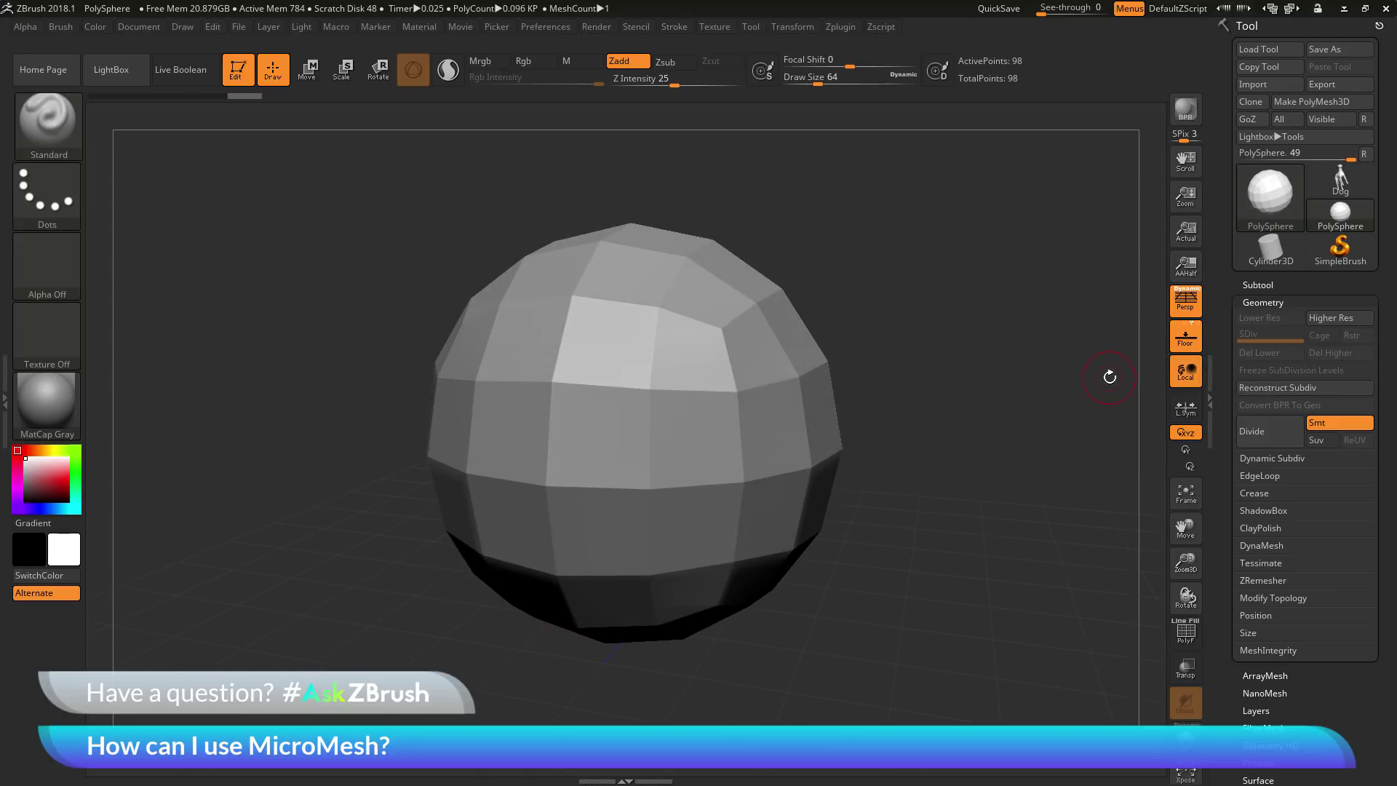
pyautogui.moveTo(1050, 289); pyautogui.dragTo(1051, 386)
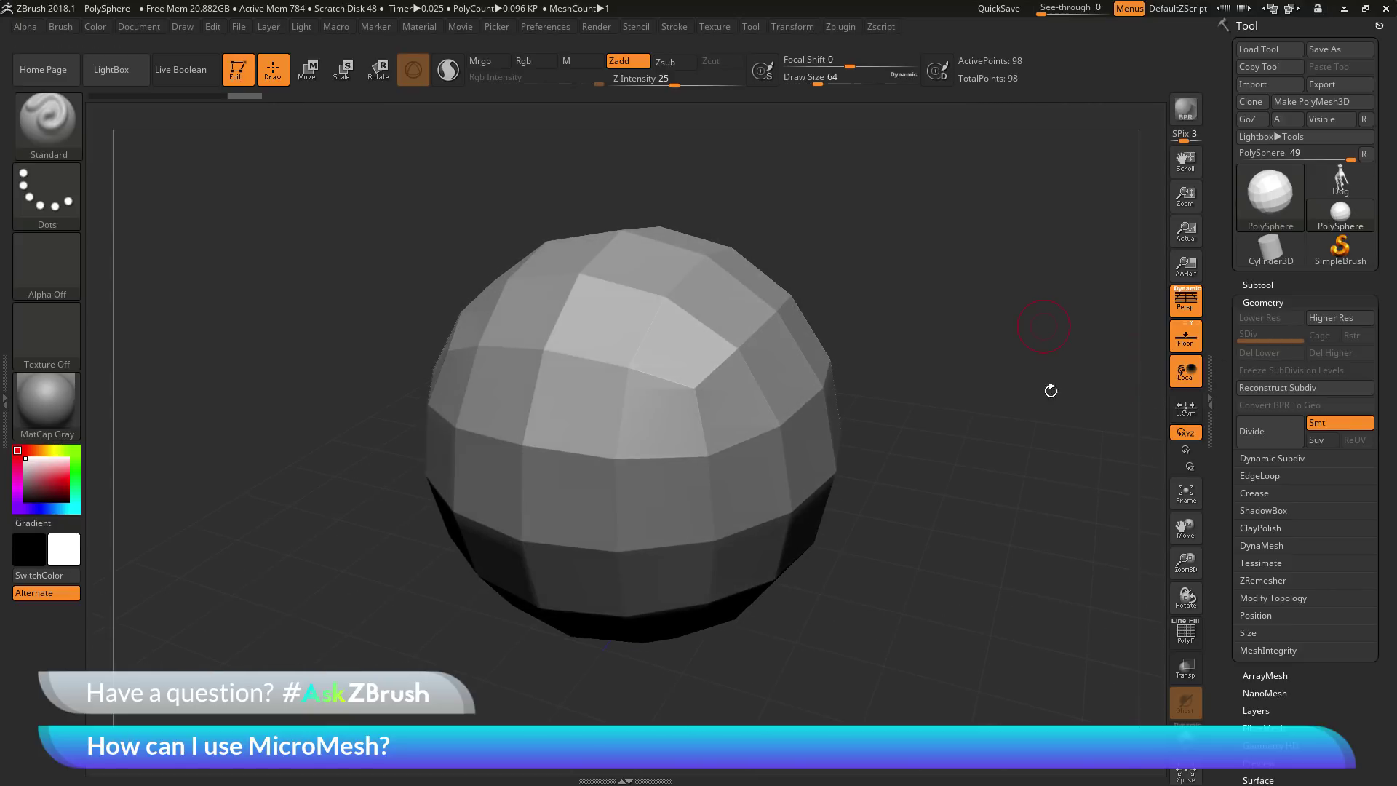
pyautogui.click(1184, 634)
pyautogui.moveTo(1022, 477)
pyautogui.mouseDown()
pyautogui.moveTo(1002, 379)
pyautogui.moveTo(996, 418)
pyautogui.moveTo(1004, 172)
pyautogui.mouseUp()
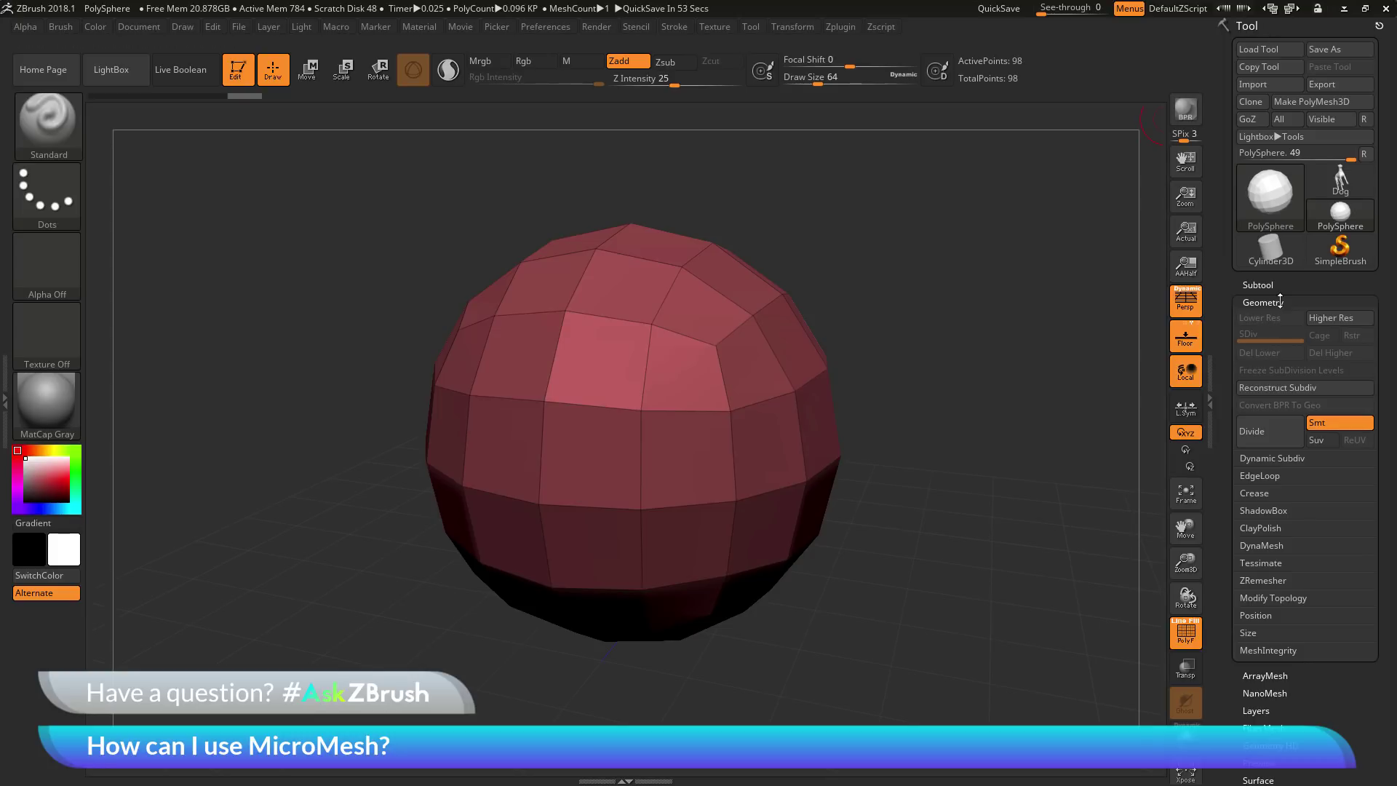
# Assign Gear3D as the low-poly sphere's MicroMesh and dismiss the BPR visibility note
pyautogui.scroll(-3, 1224, 302)
pyautogui.click(1274, 412)
pyautogui.press('shift')
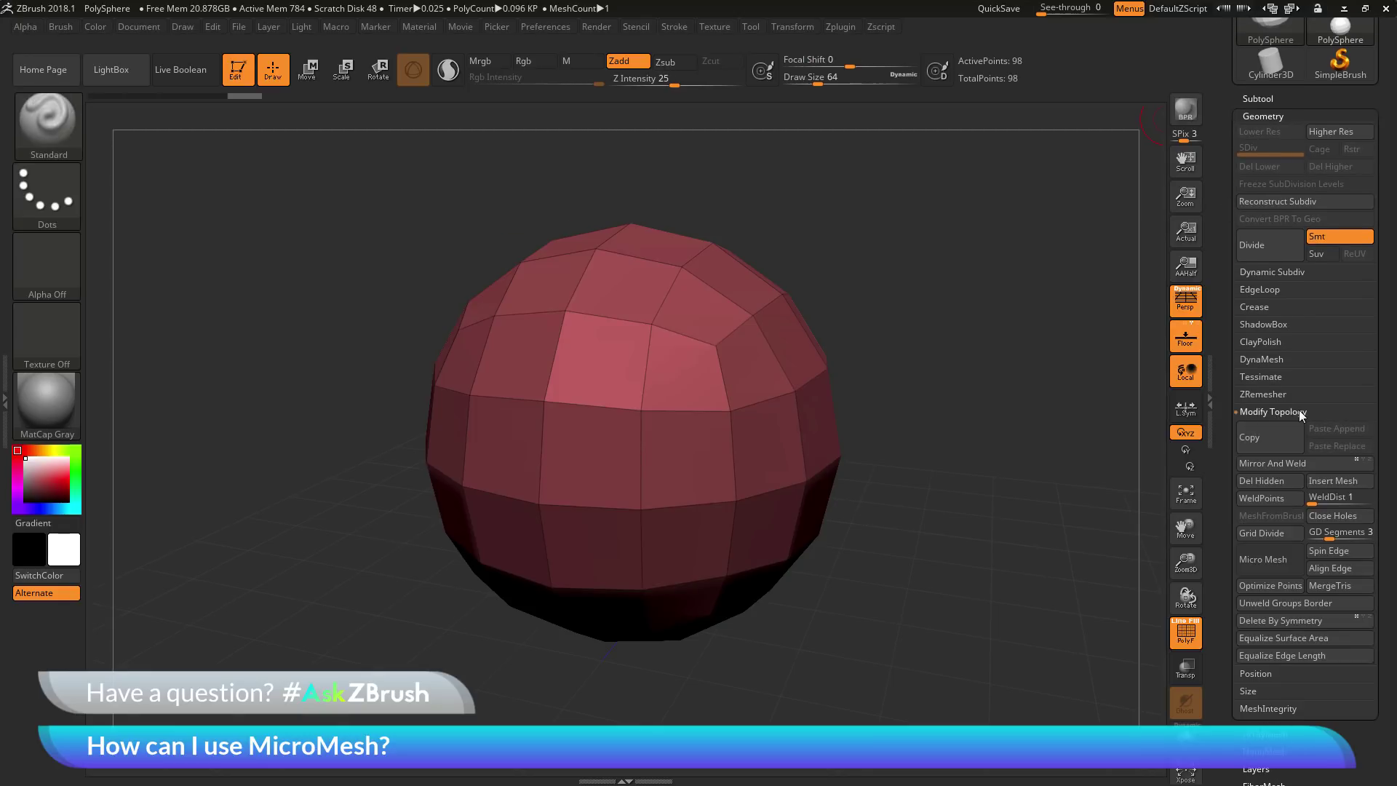
pyautogui.moveTo(1254, 568); pyautogui.dragTo(1256, 431)
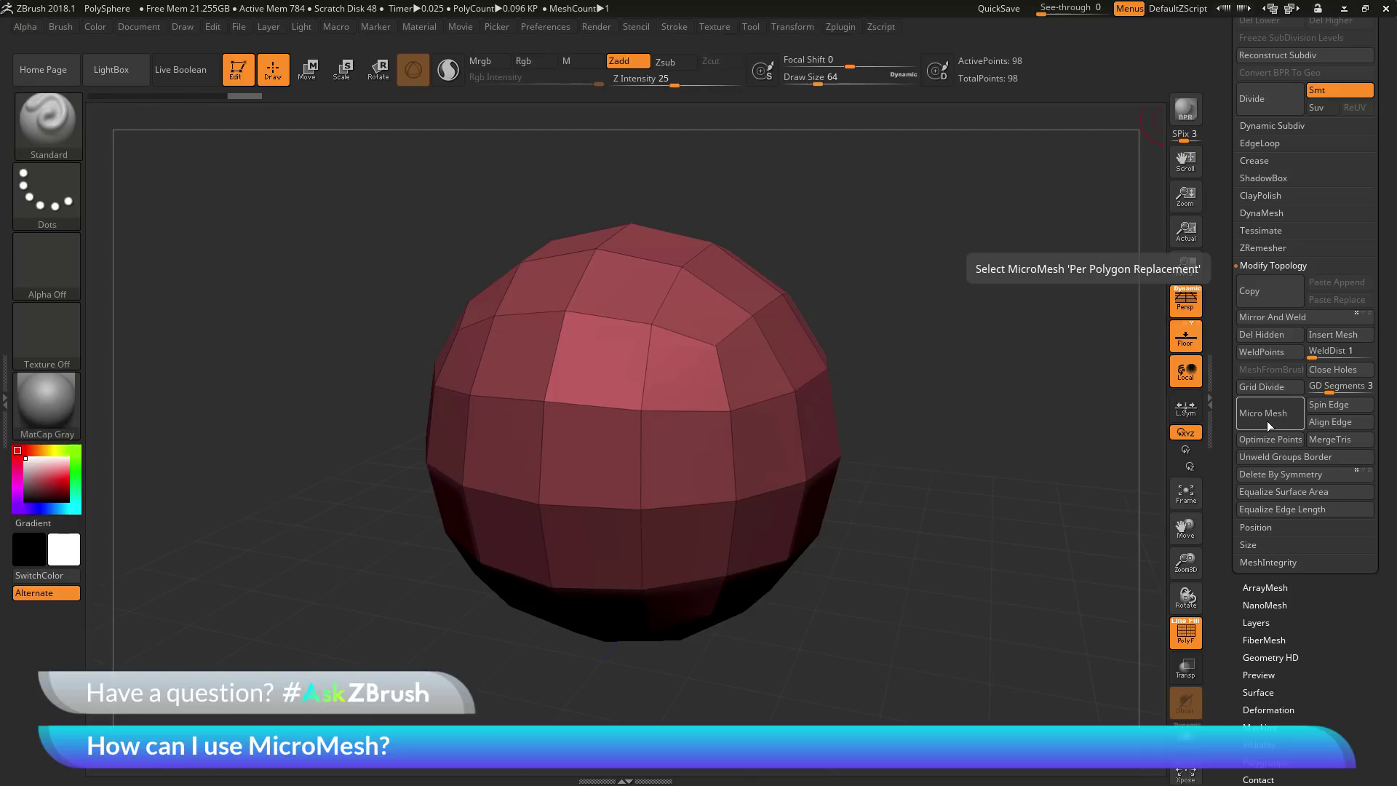
pyautogui.click(1268, 422)
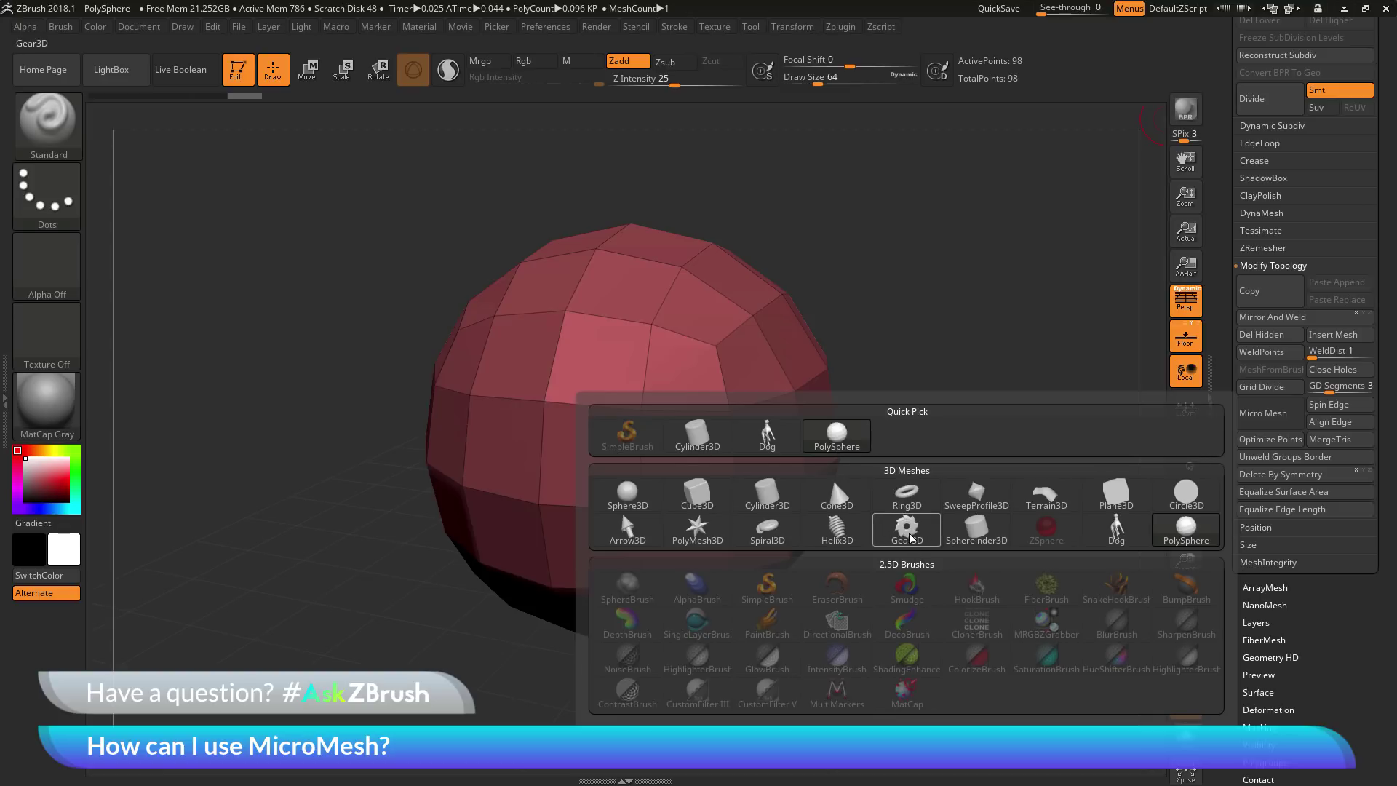
pyautogui.moveTo(909, 536)
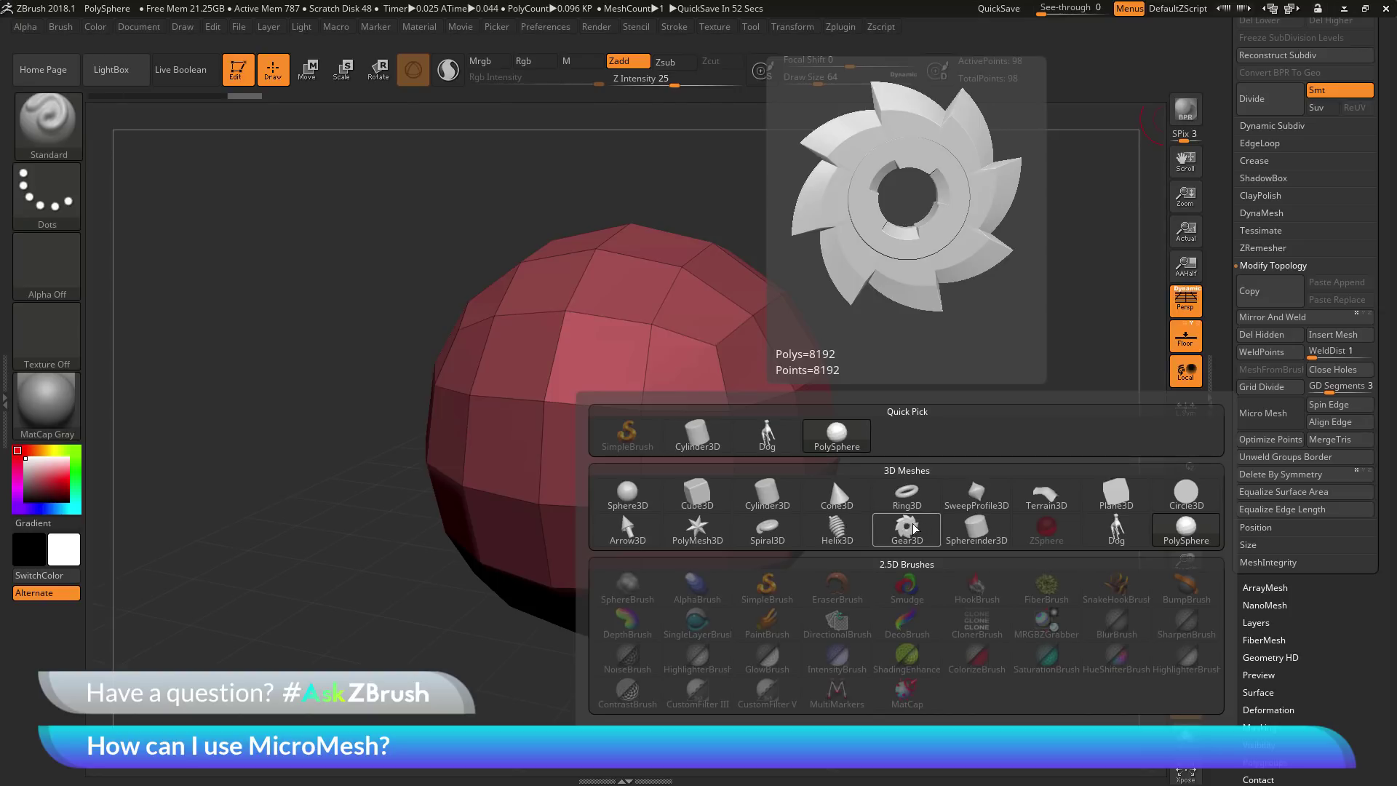
pyautogui.click(914, 527)
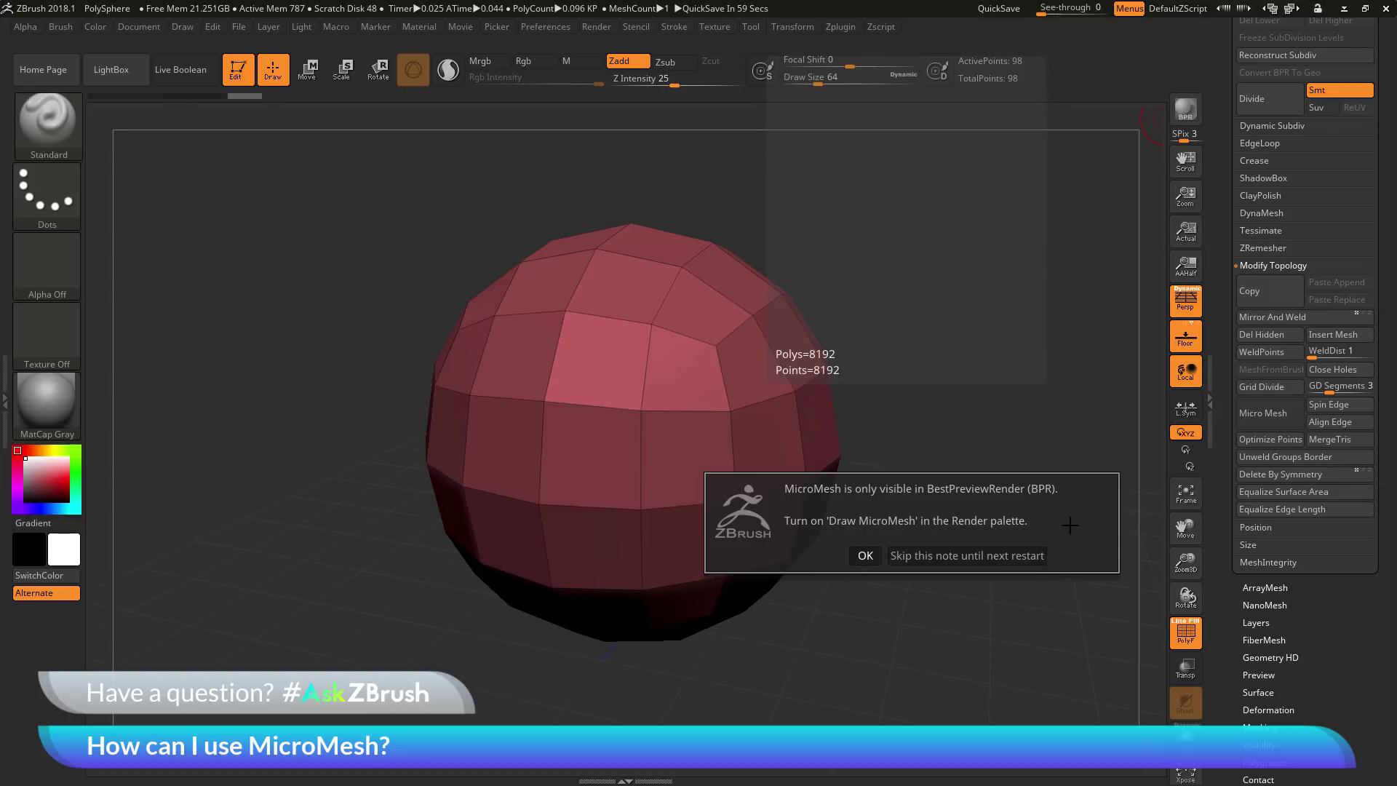
pyautogui.click(866, 557)
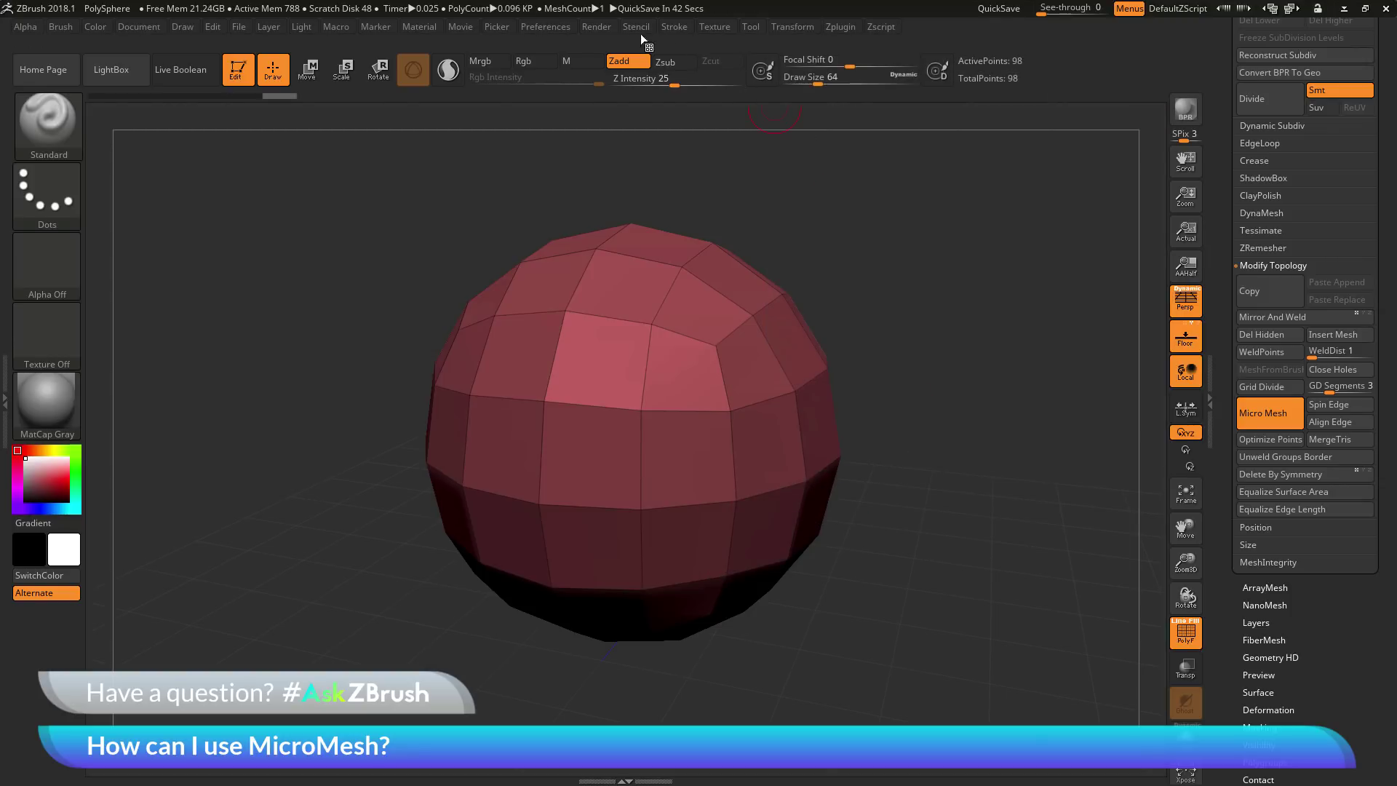
# Enable Draw MicroMesh in the render properties
pyautogui.click(596, 26)
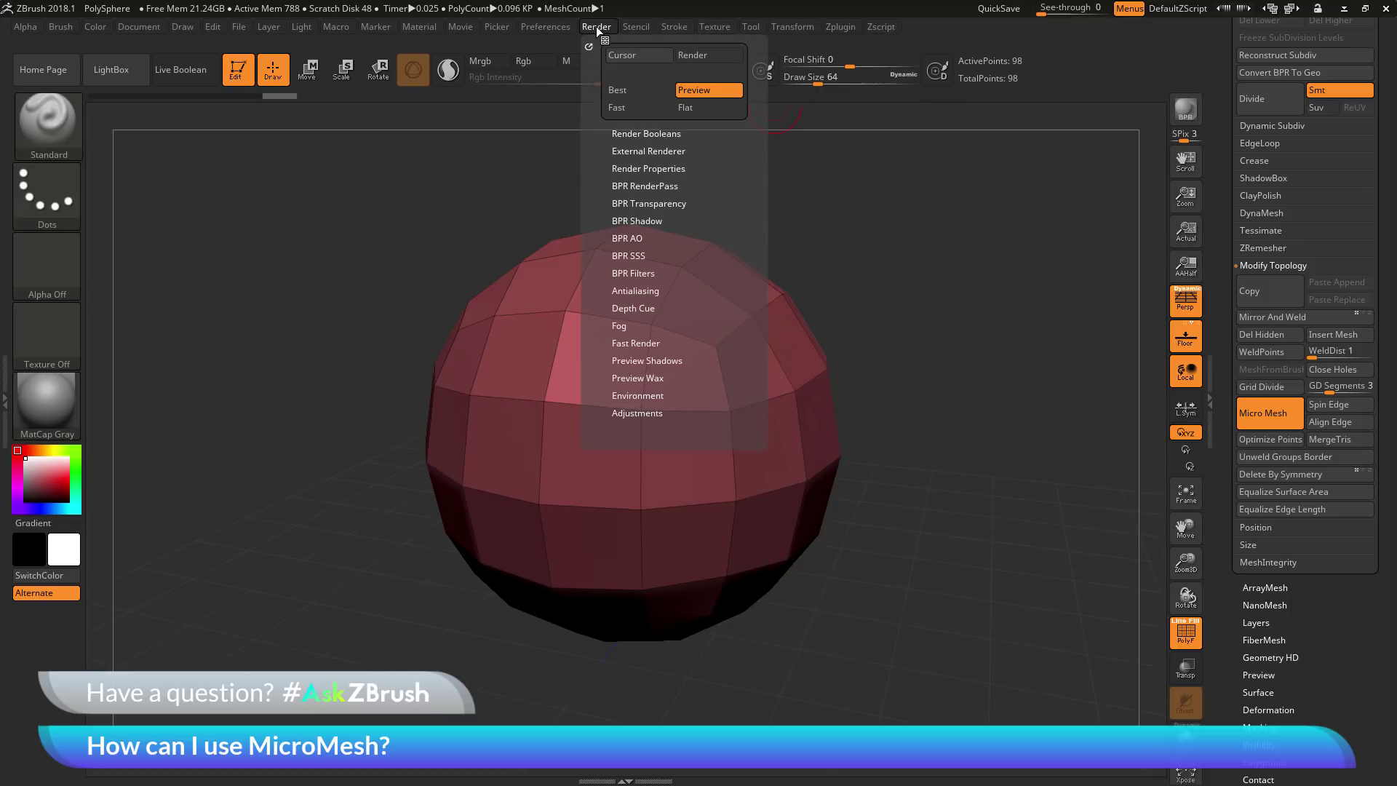
pyautogui.click(654, 169)
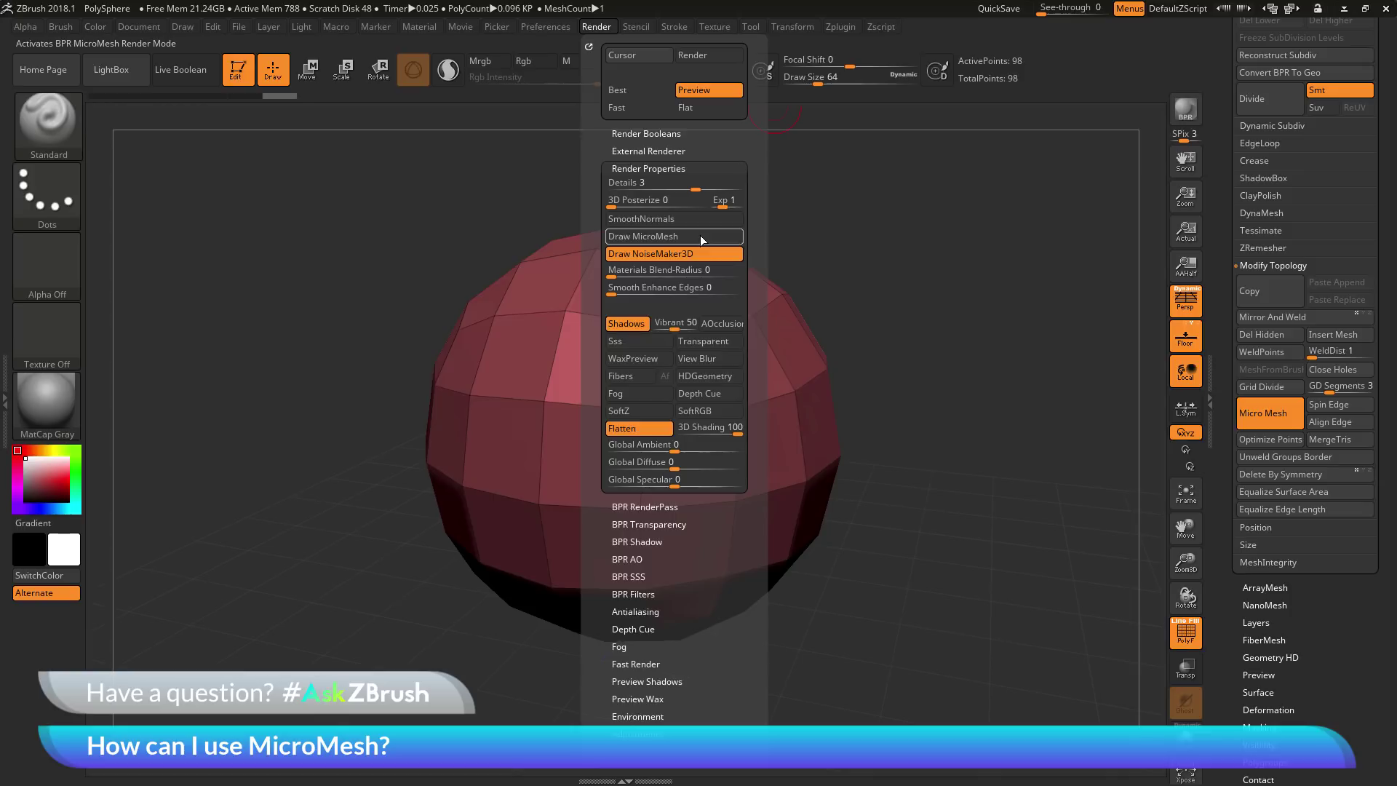
pyautogui.click(700, 236)
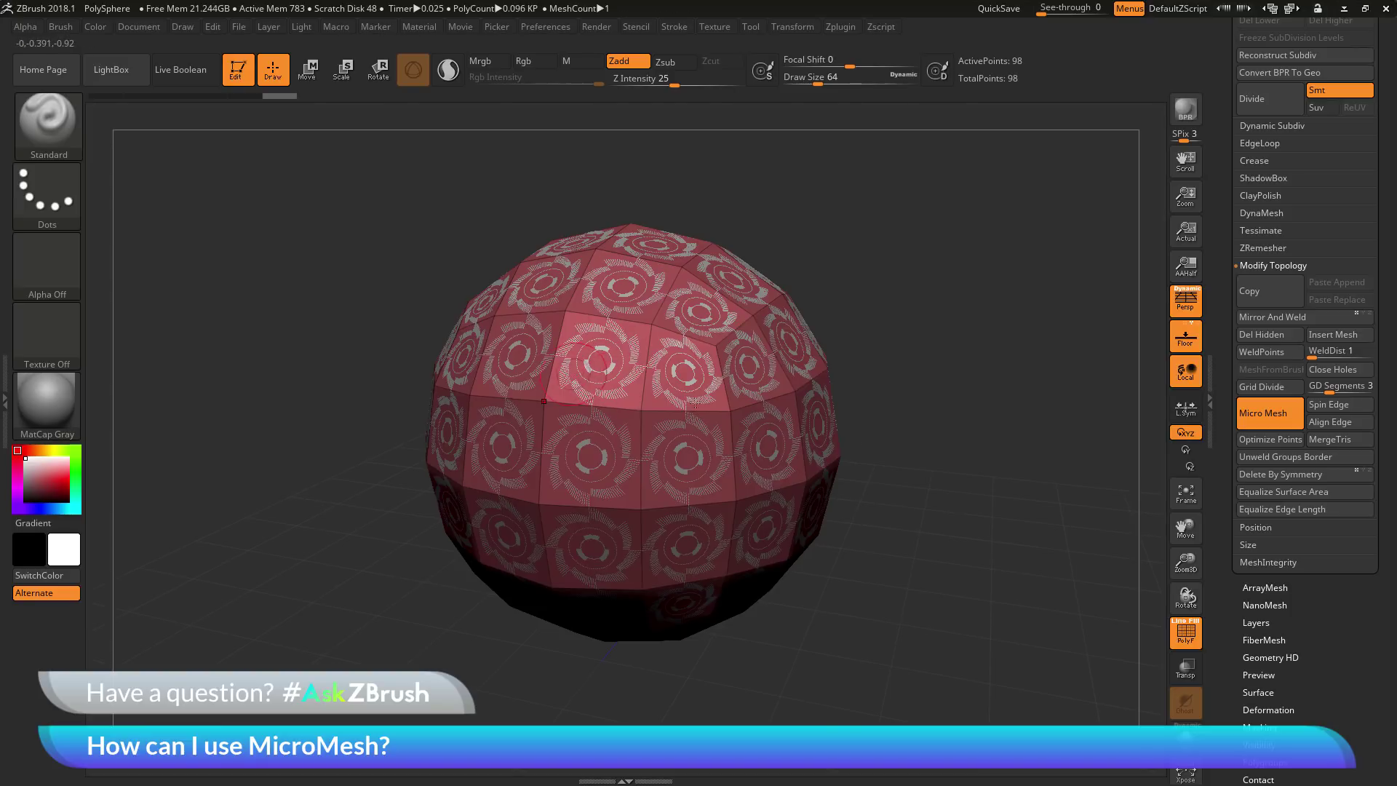
# Turn off the polyframe display and render the sphere with its gear MicroMesh in BPR from different angles
pyautogui.click(1192, 641)
pyautogui.click(1194, 639)
pyautogui.moveTo(947, 380); pyautogui.dragTo(963, 330)
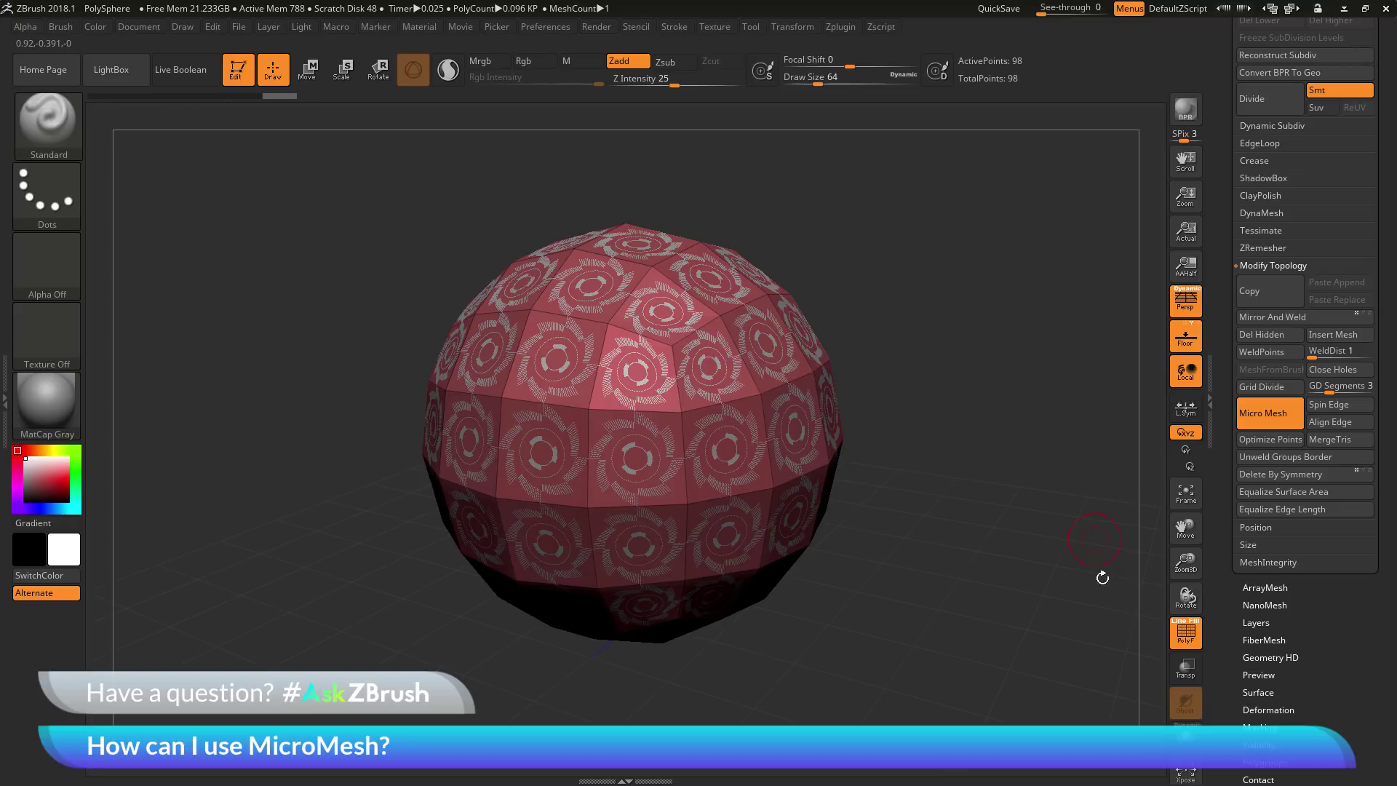
pyautogui.click(1187, 642)
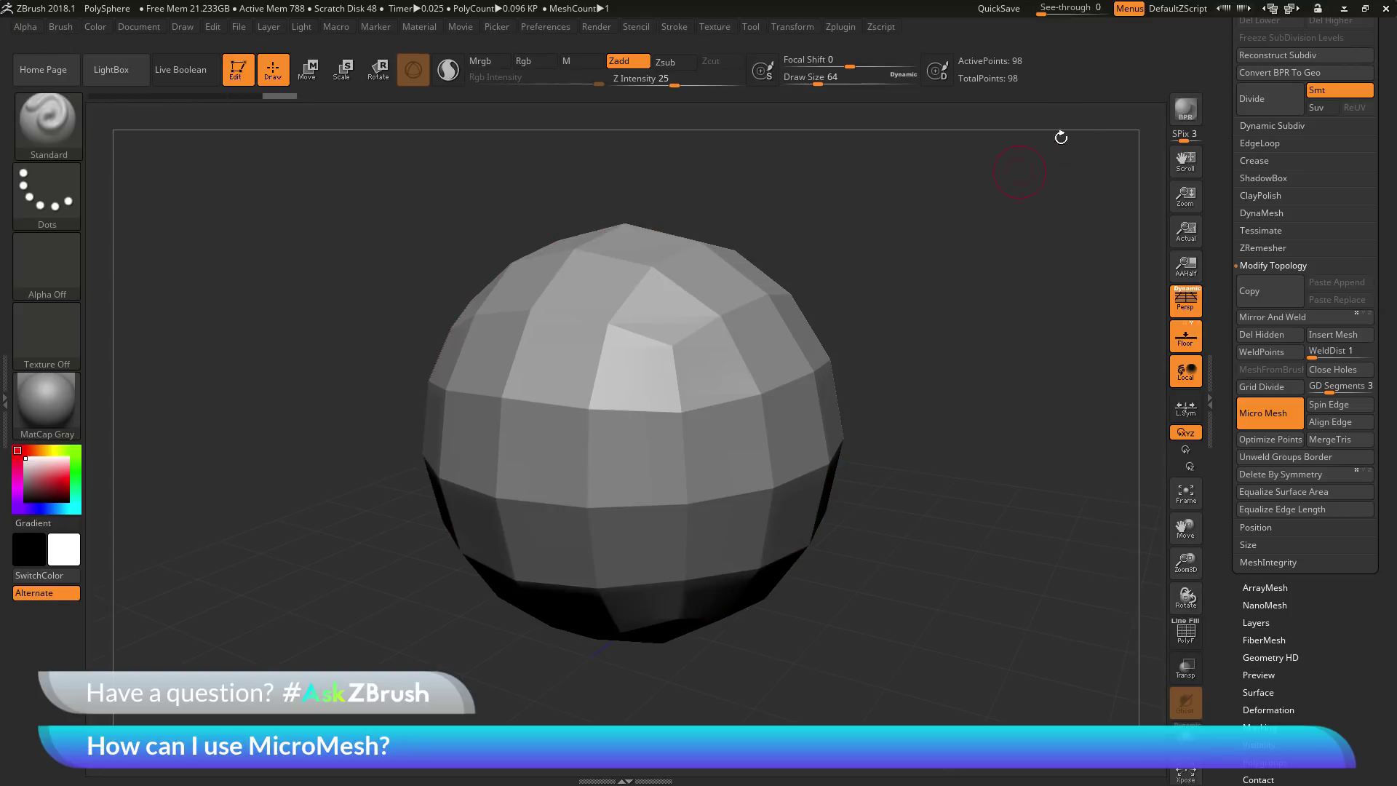
pyautogui.click(1186, 113)
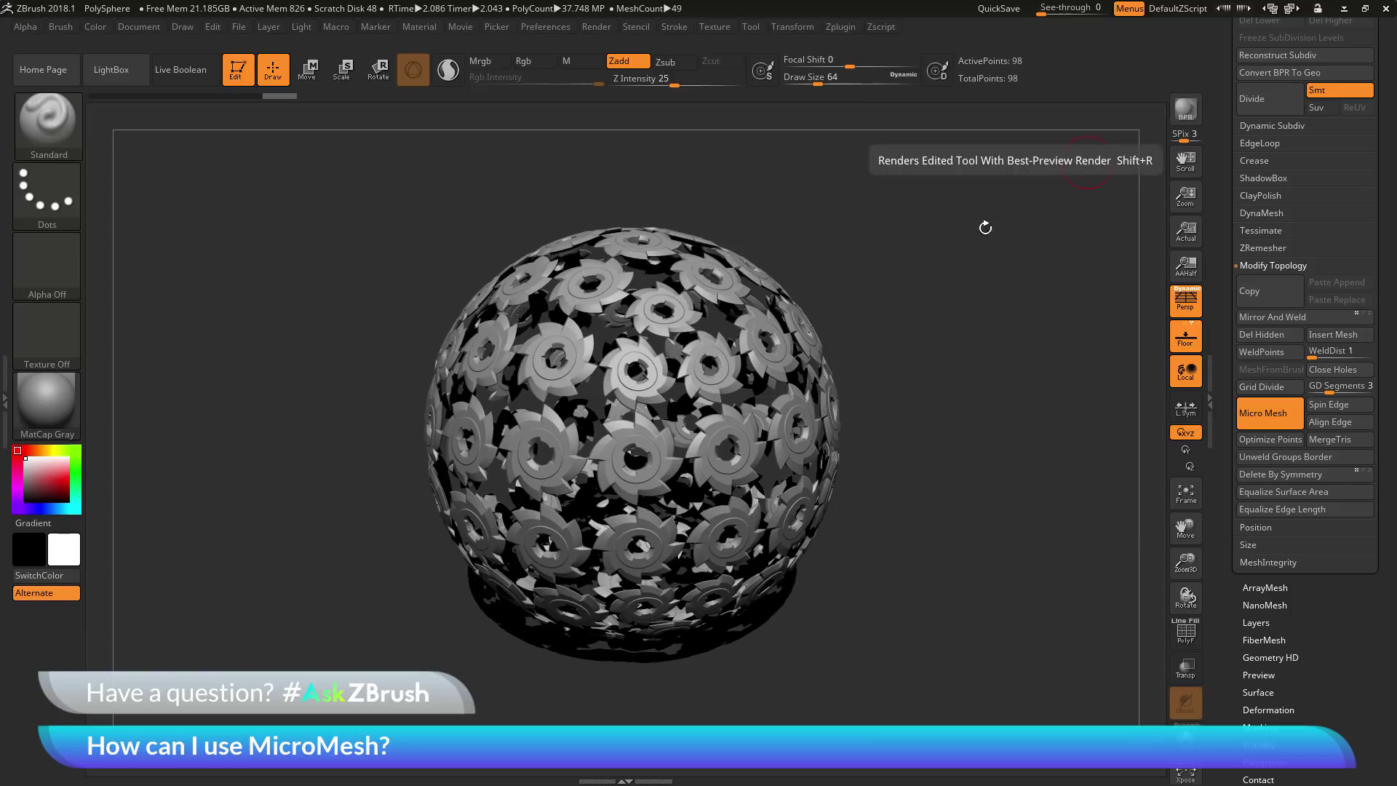
pyautogui.moveTo(997, 458); pyautogui.dragTo(1018, 376)
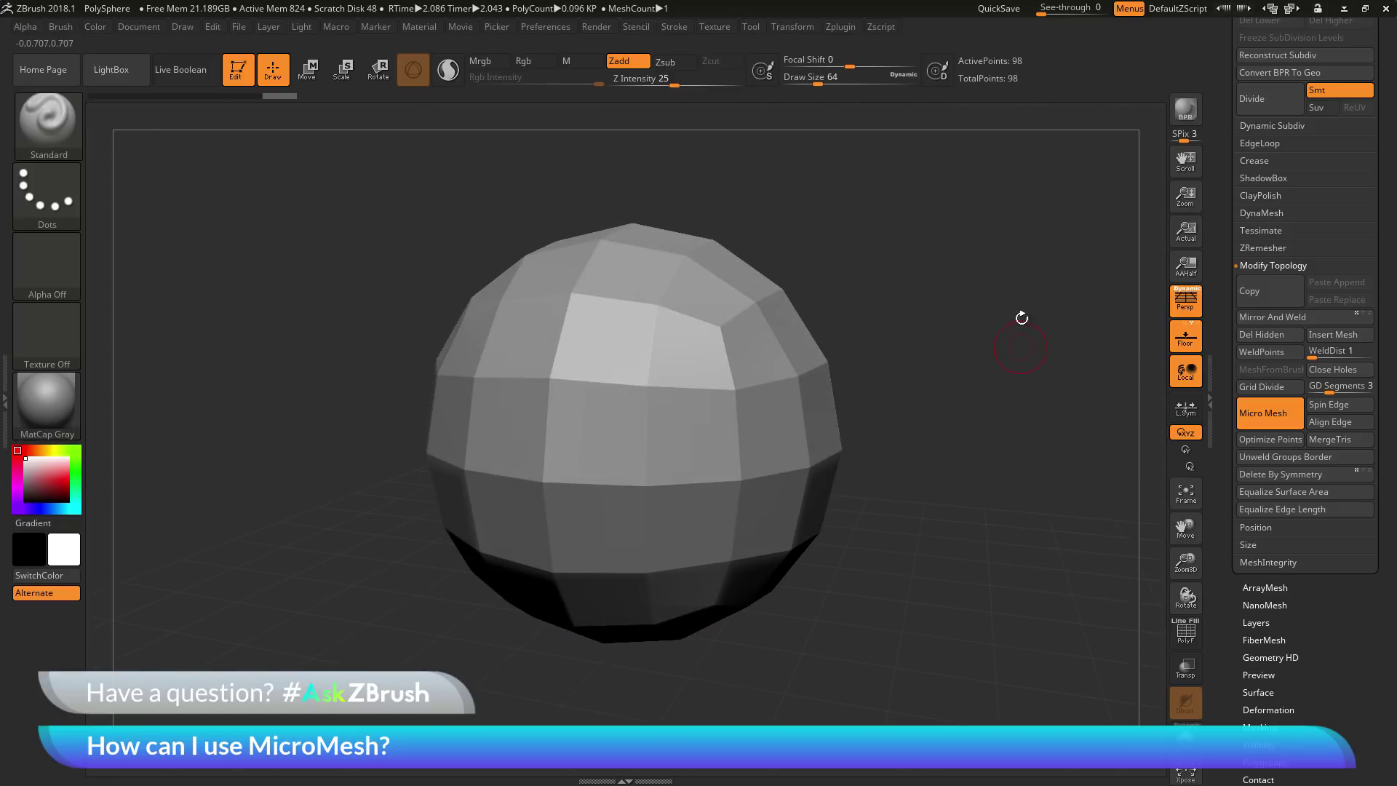
pyautogui.click(1194, 107)
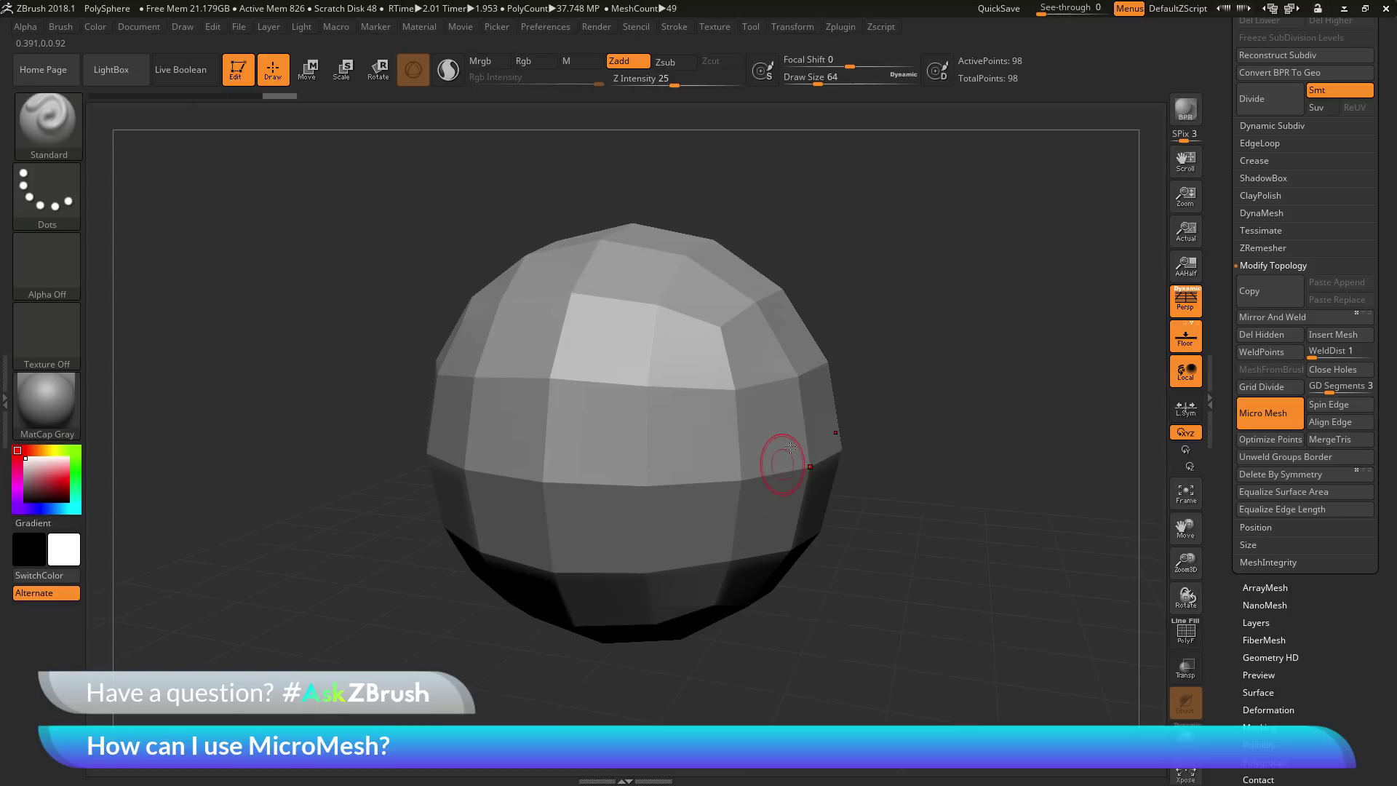
# Replace the sphere's MicroMesh with Helix3D, check its placement in polyframe and render it with BPR
pyautogui.click(1260, 420)
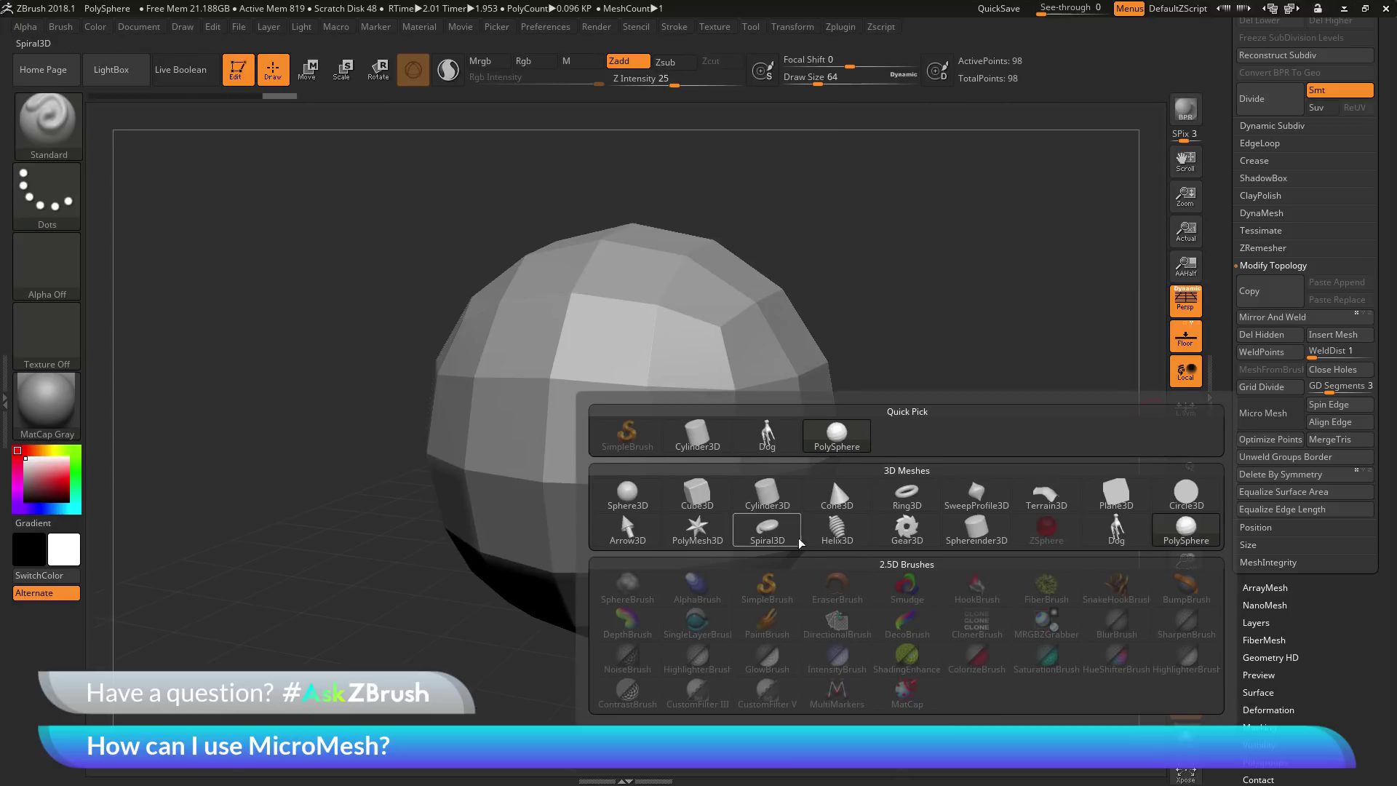
pyautogui.click(843, 535)
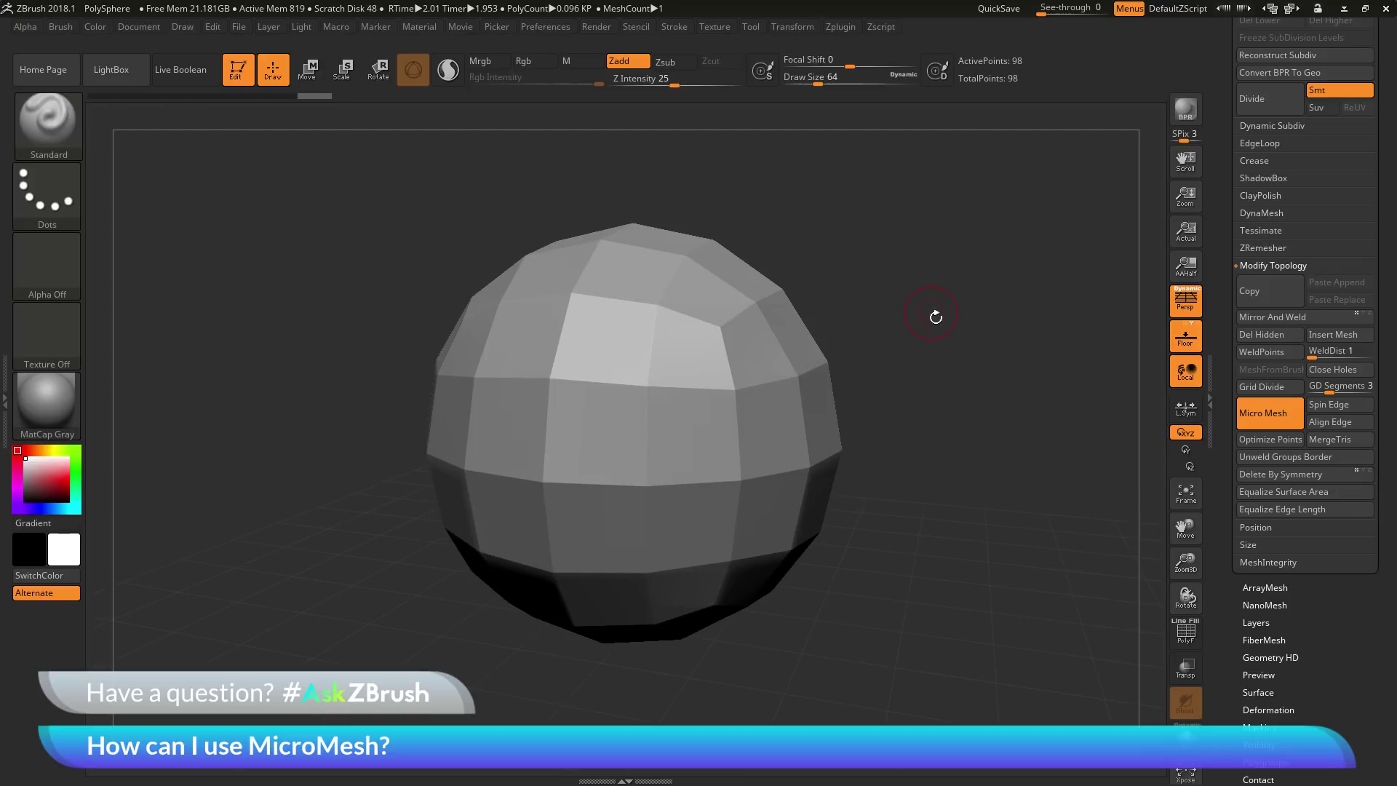
pyautogui.click(1185, 631)
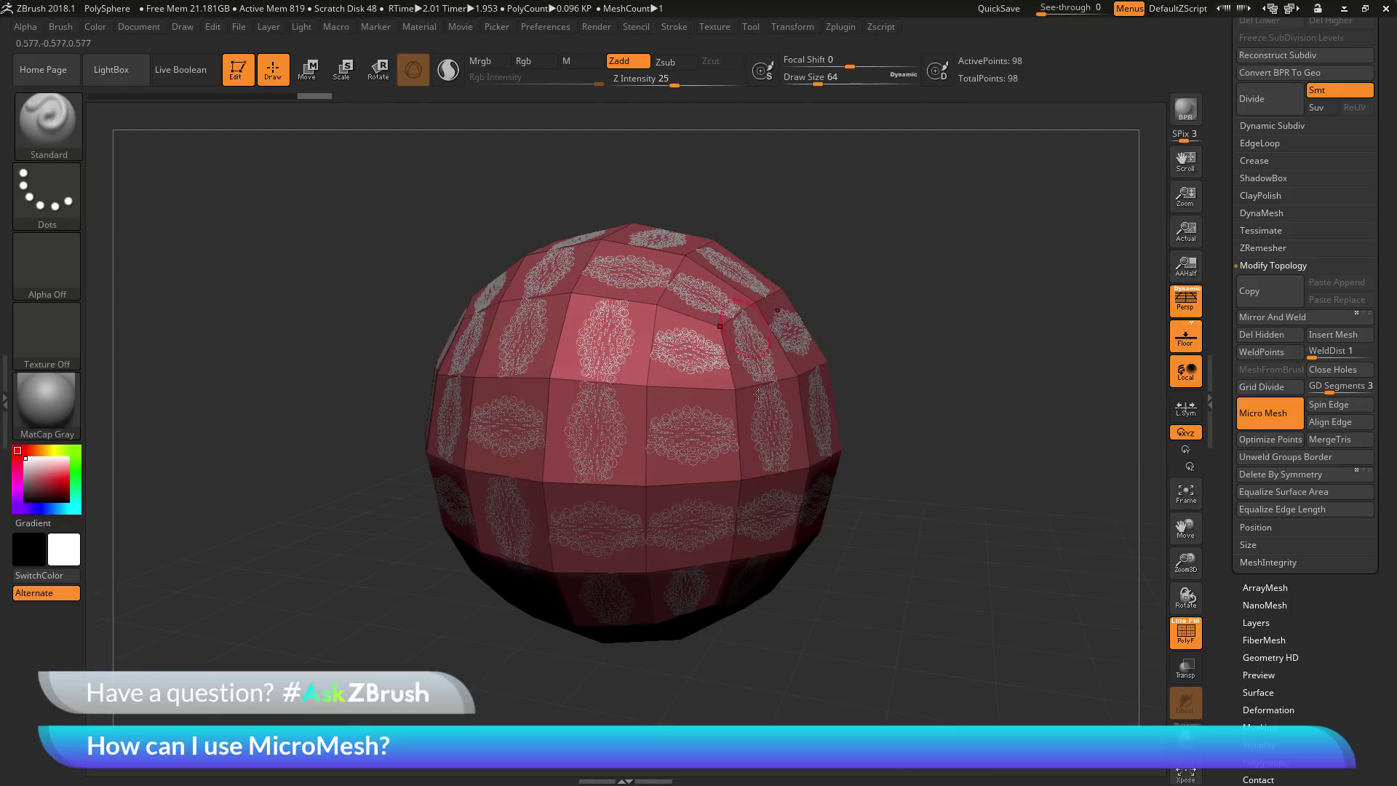
pyautogui.click(1185, 632)
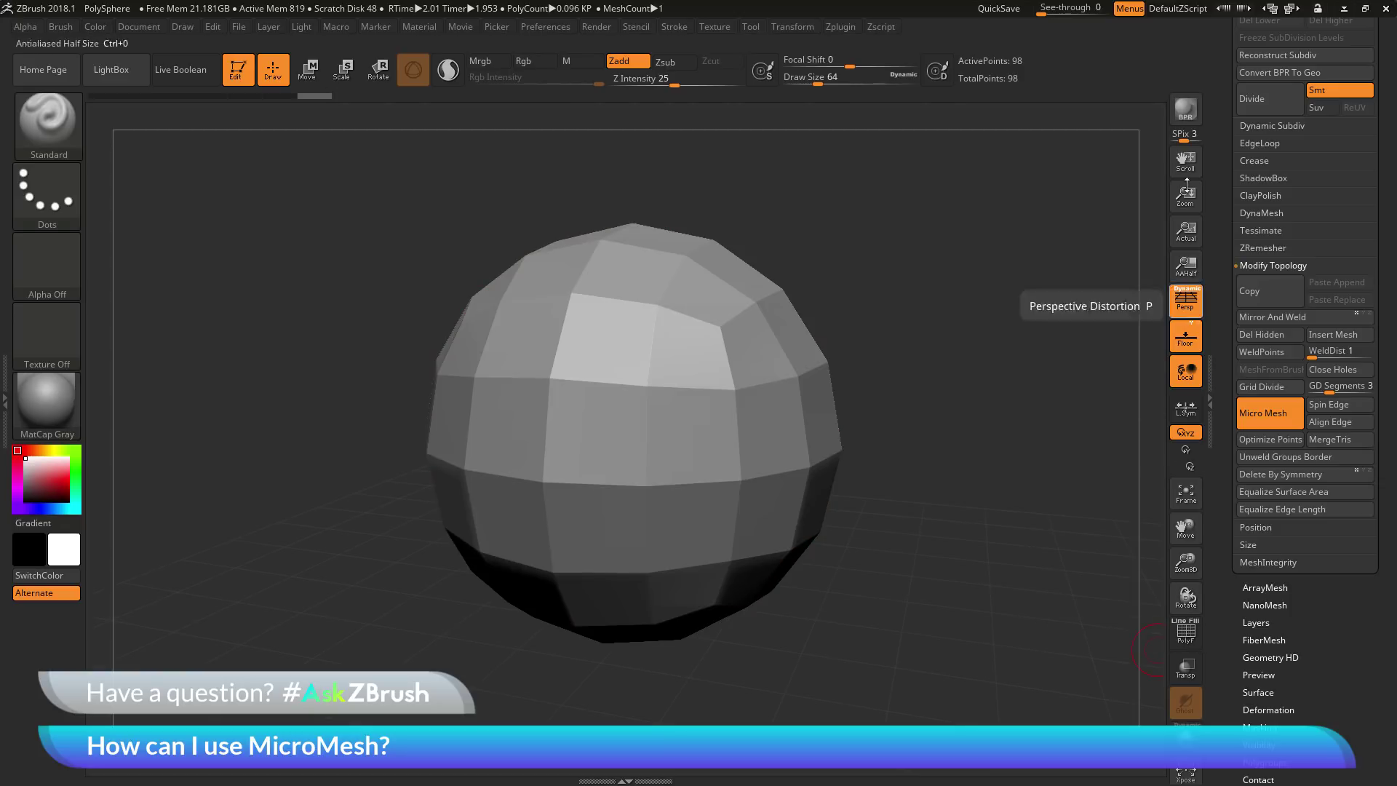
pyautogui.click(1189, 111)
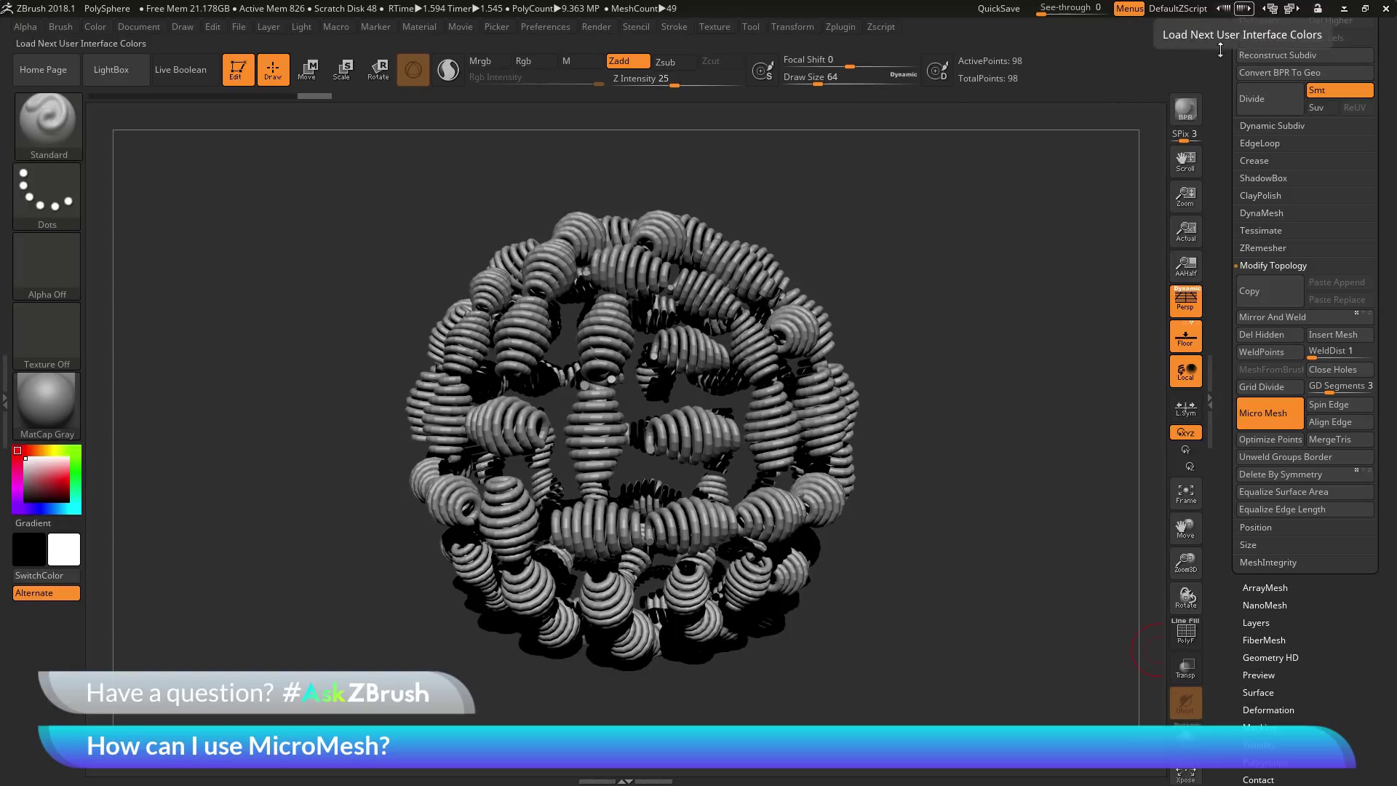
# Check the helix placement in polyframe and convert the BPR MicroMesh to real geometry
pyautogui.scroll(5, 1235, 269)
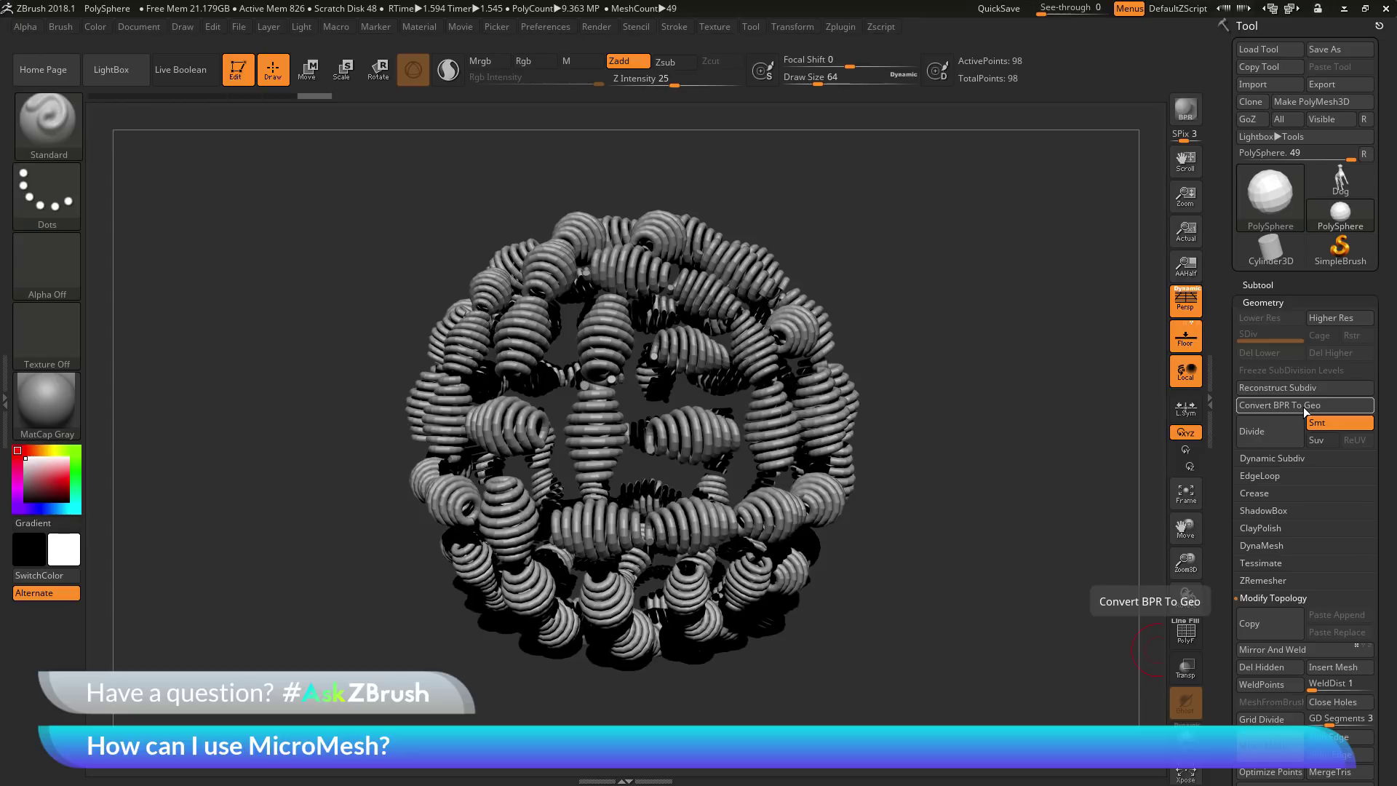
pyautogui.moveTo(886, 408); pyautogui.dragTo(925, 436)
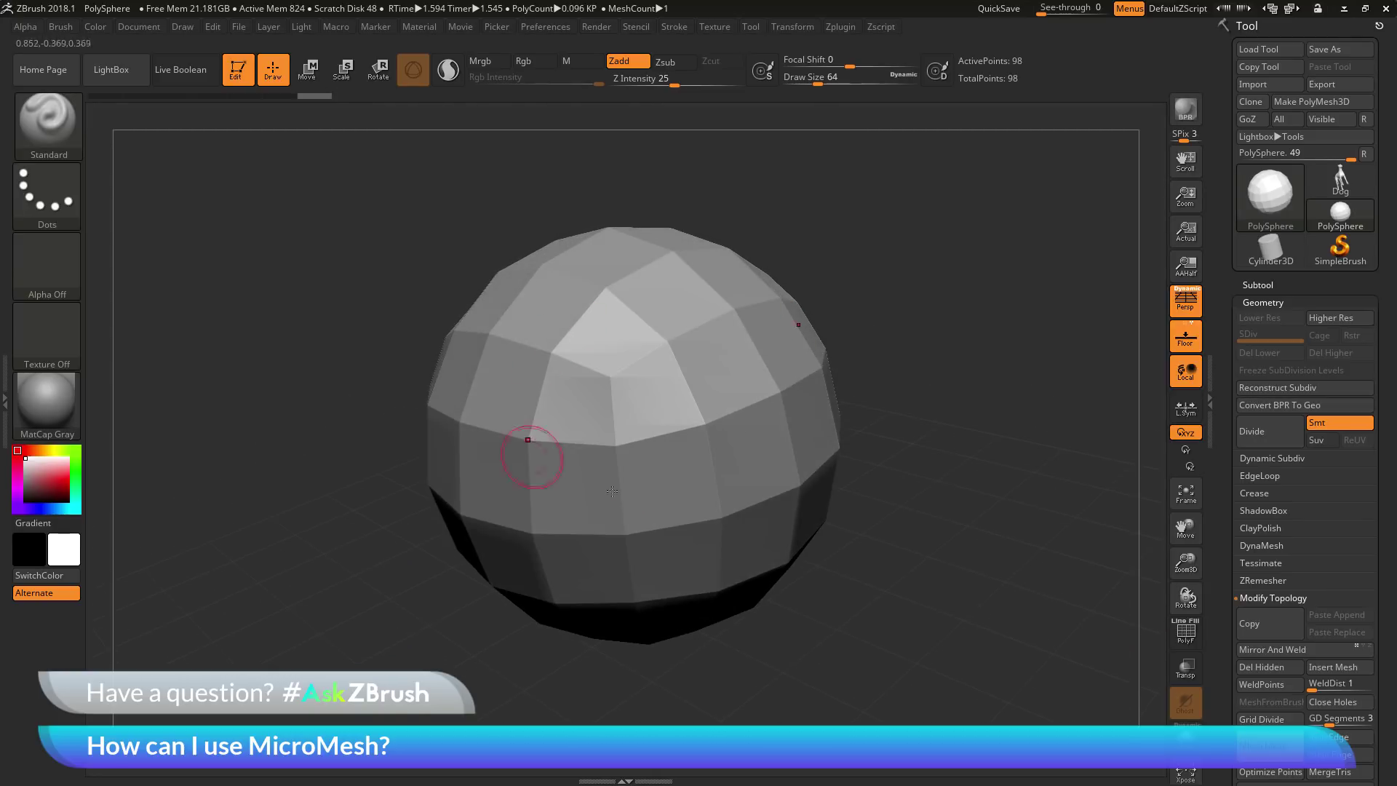
pyautogui.click(1180, 642)
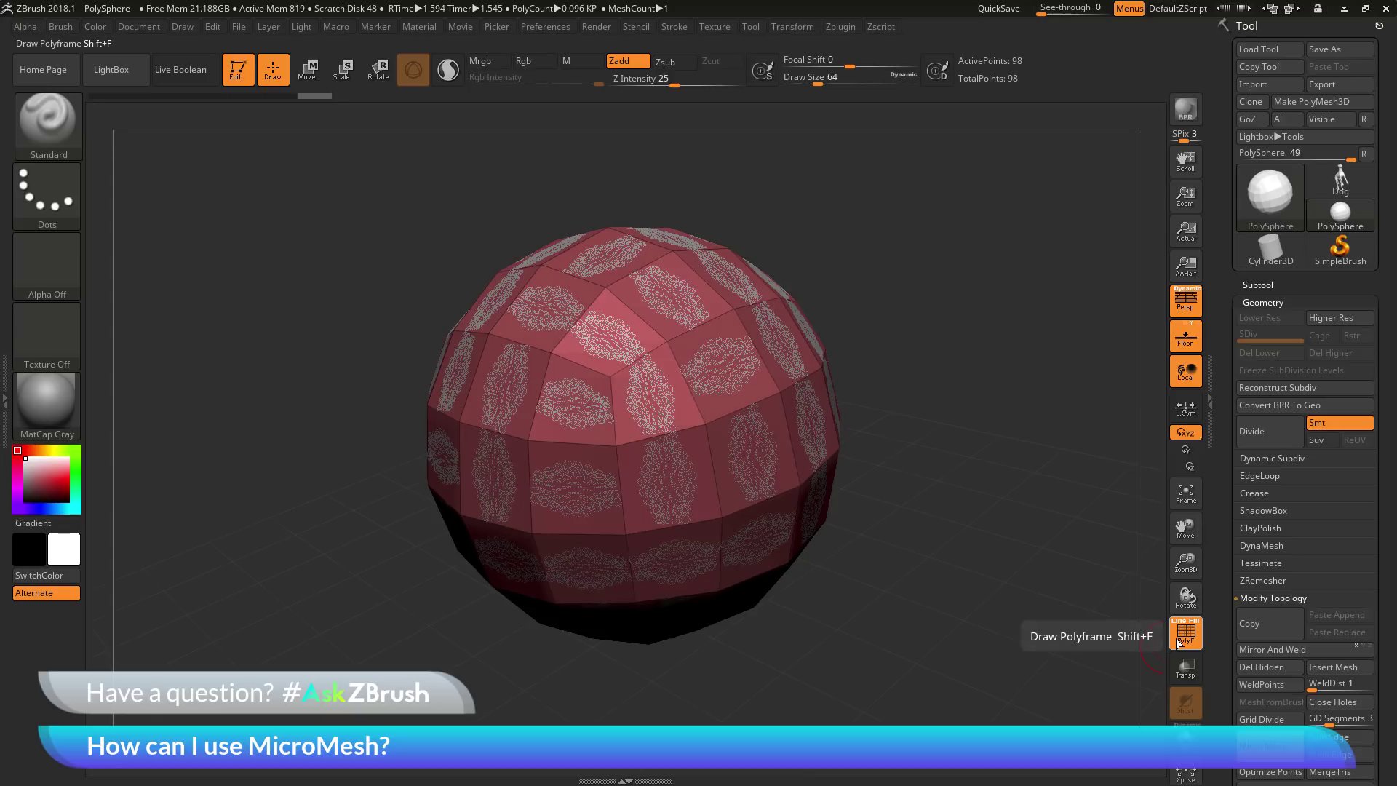
pyautogui.click(1180, 642)
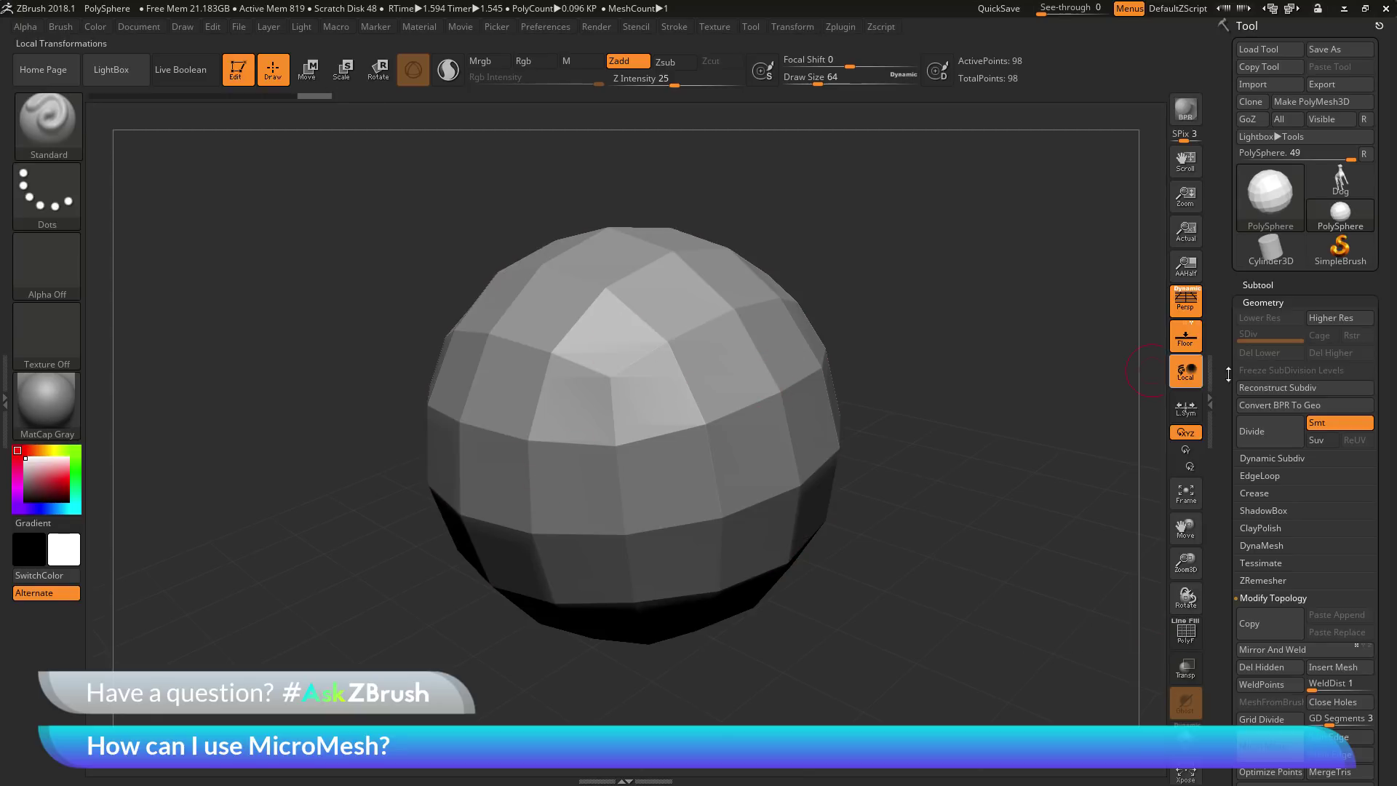
pyautogui.click(1277, 404)
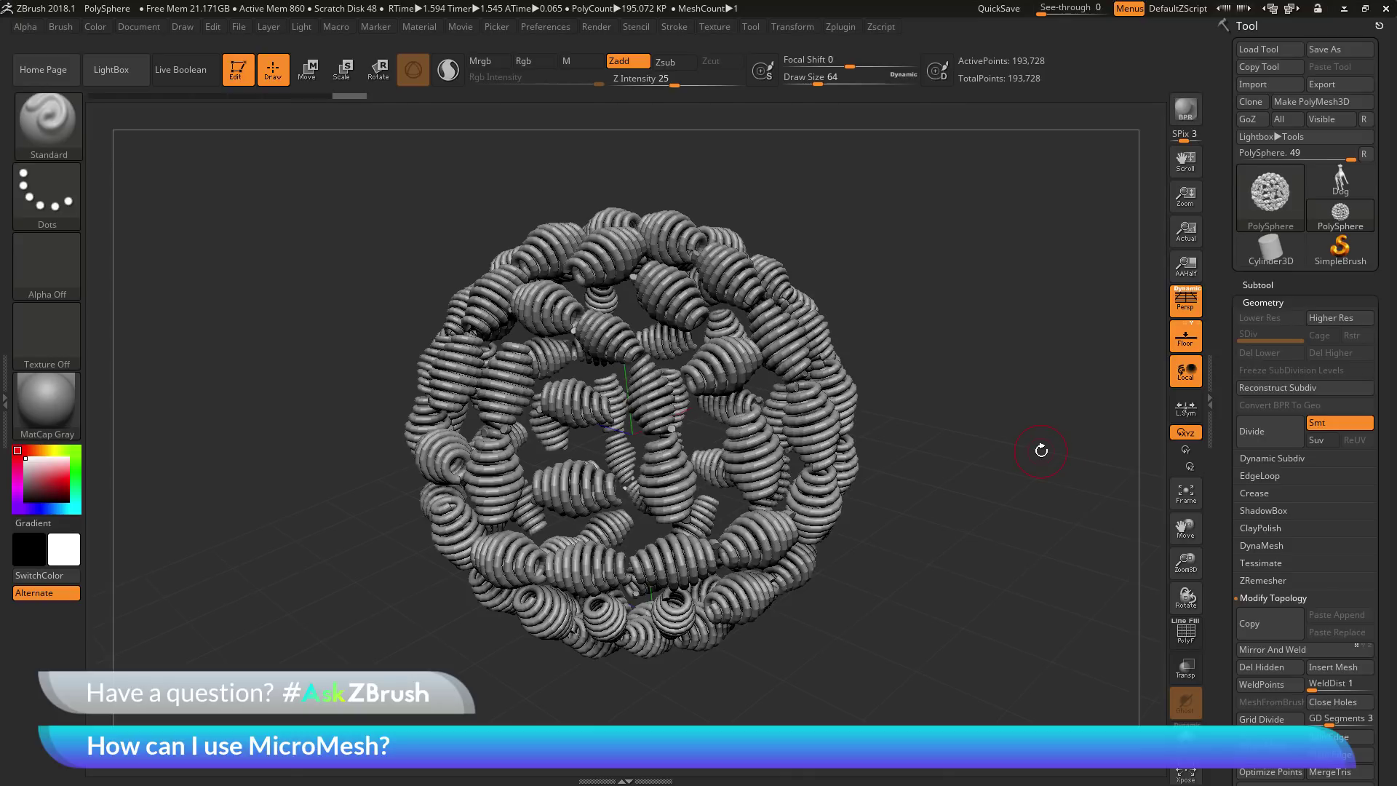
pyautogui.moveTo(1015, 462); pyautogui.dragTo(1049, 425)
pyautogui.scroll(-5, 1269, 509)
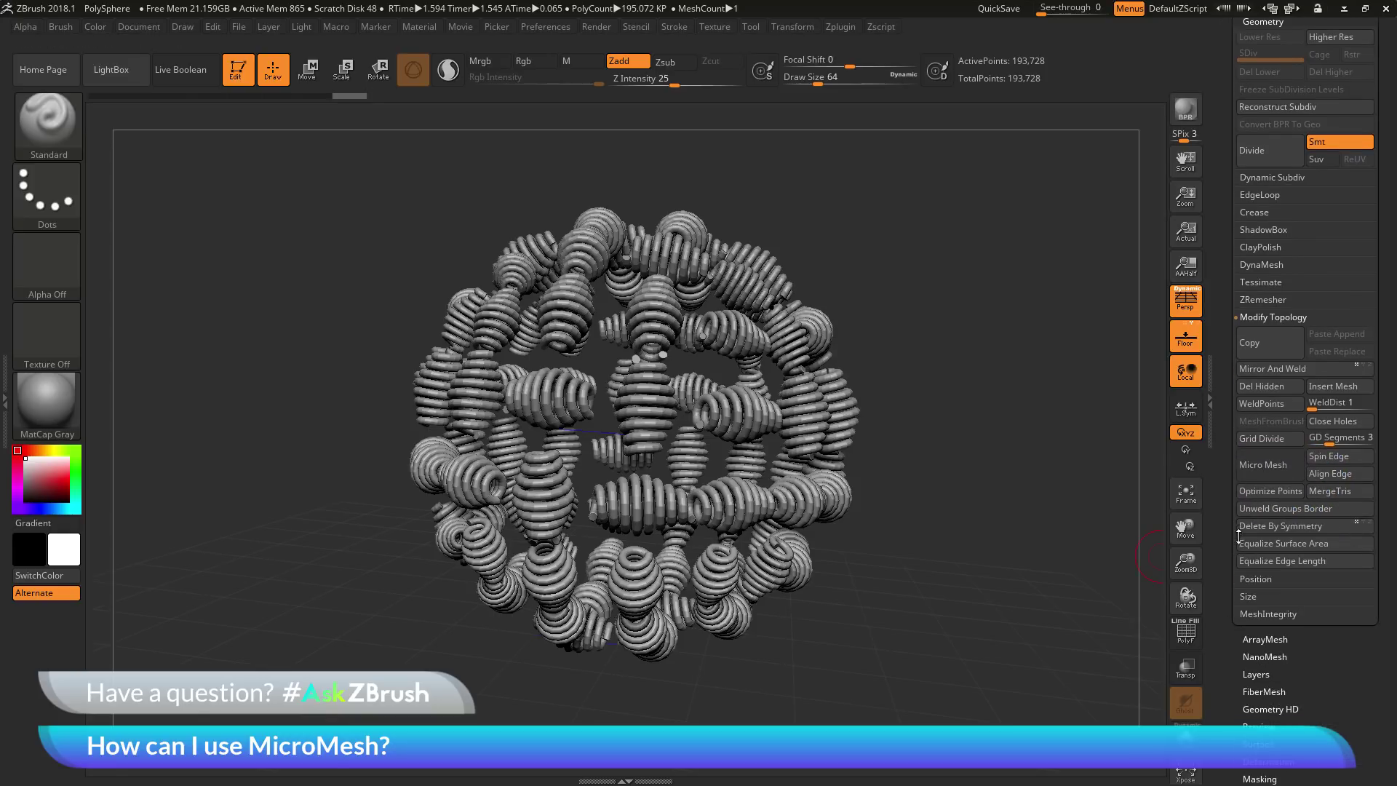
pyautogui.scroll(5, 1224, 486)
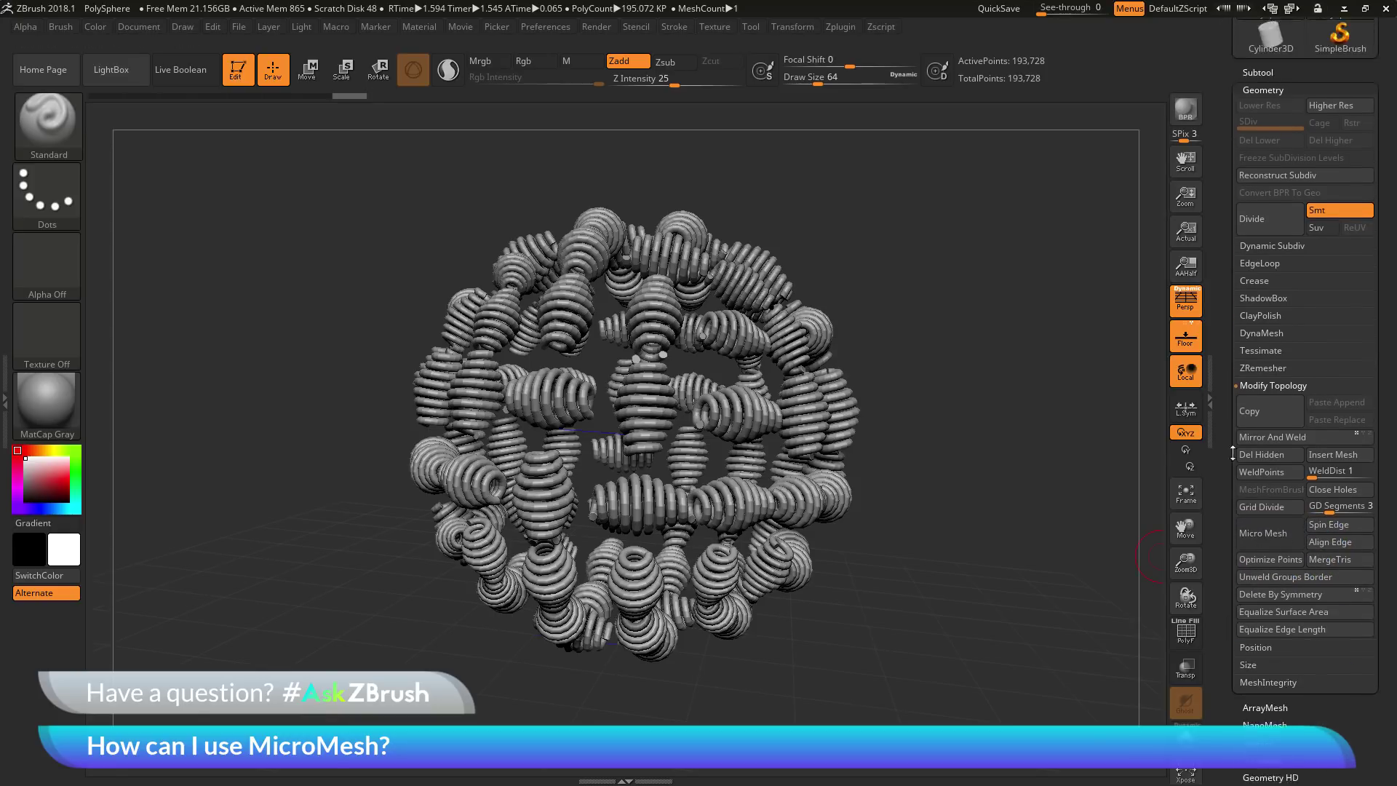
pyautogui.moveTo(1070, 404); pyautogui.dragTo(1001, 450)
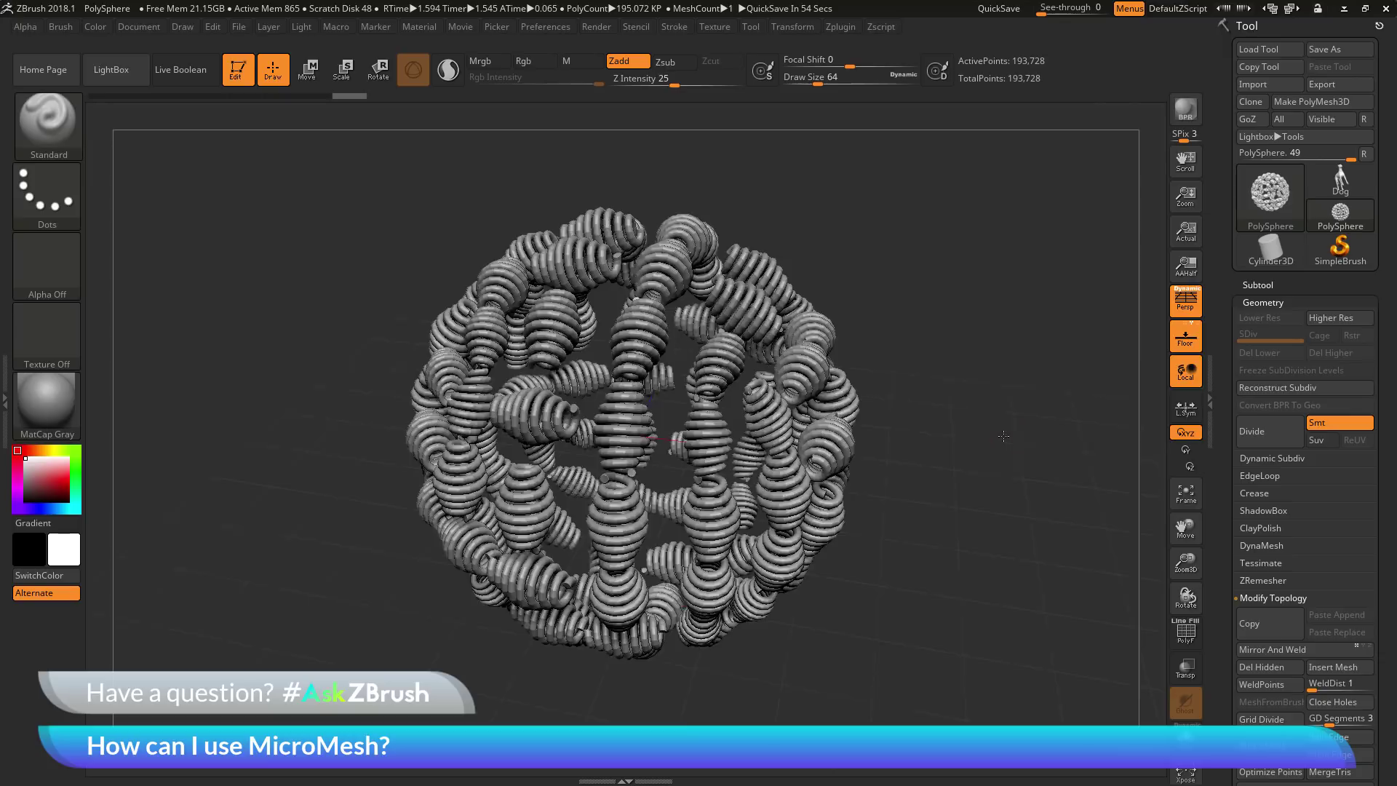
# Undo the conversion of the helix MicroMesh to geometry, returning to the plain low-poly sphere
pyautogui.moveTo(1002, 440); pyautogui.dragTo(1004, 421)
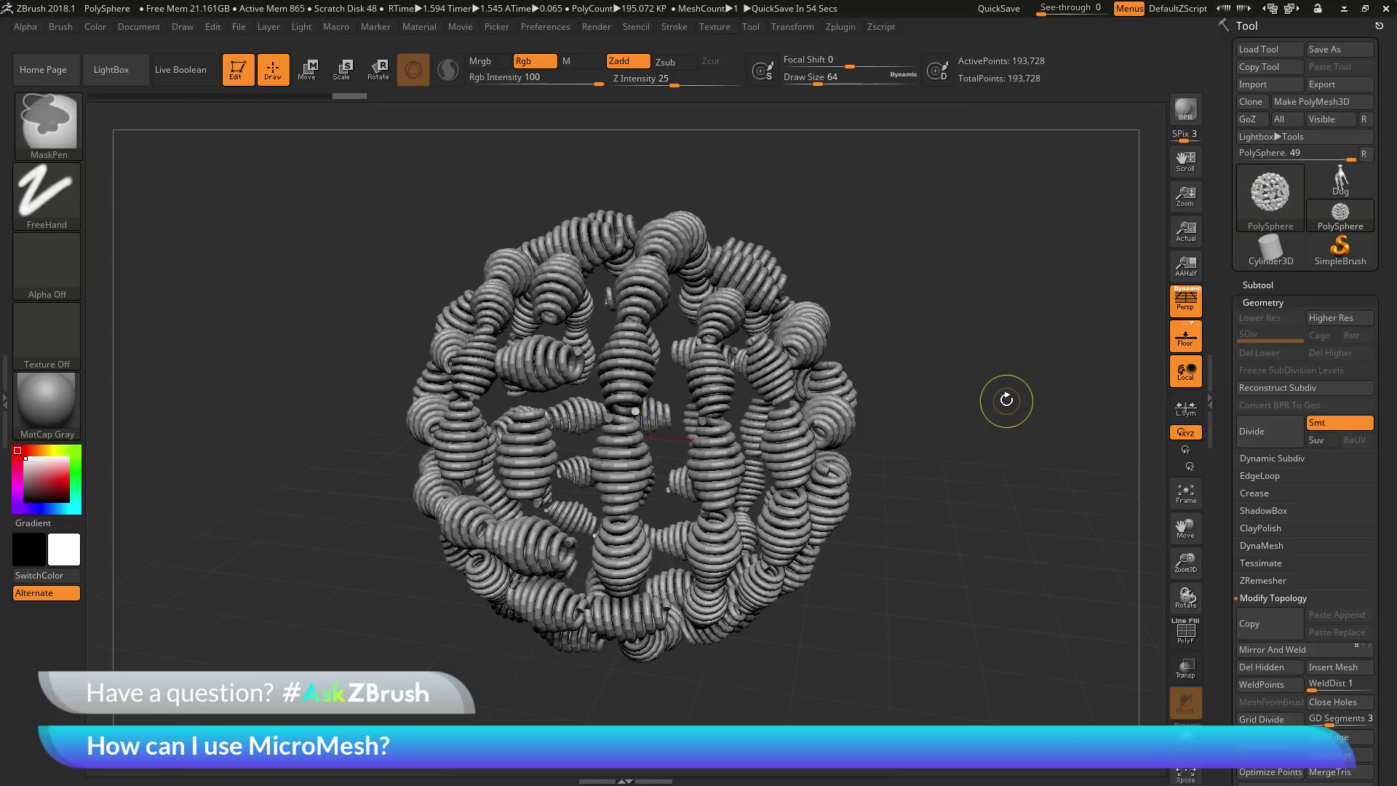
pyautogui.hotkey('ctrl', 'z')
pyautogui.scroll(-5, 1268, 517)
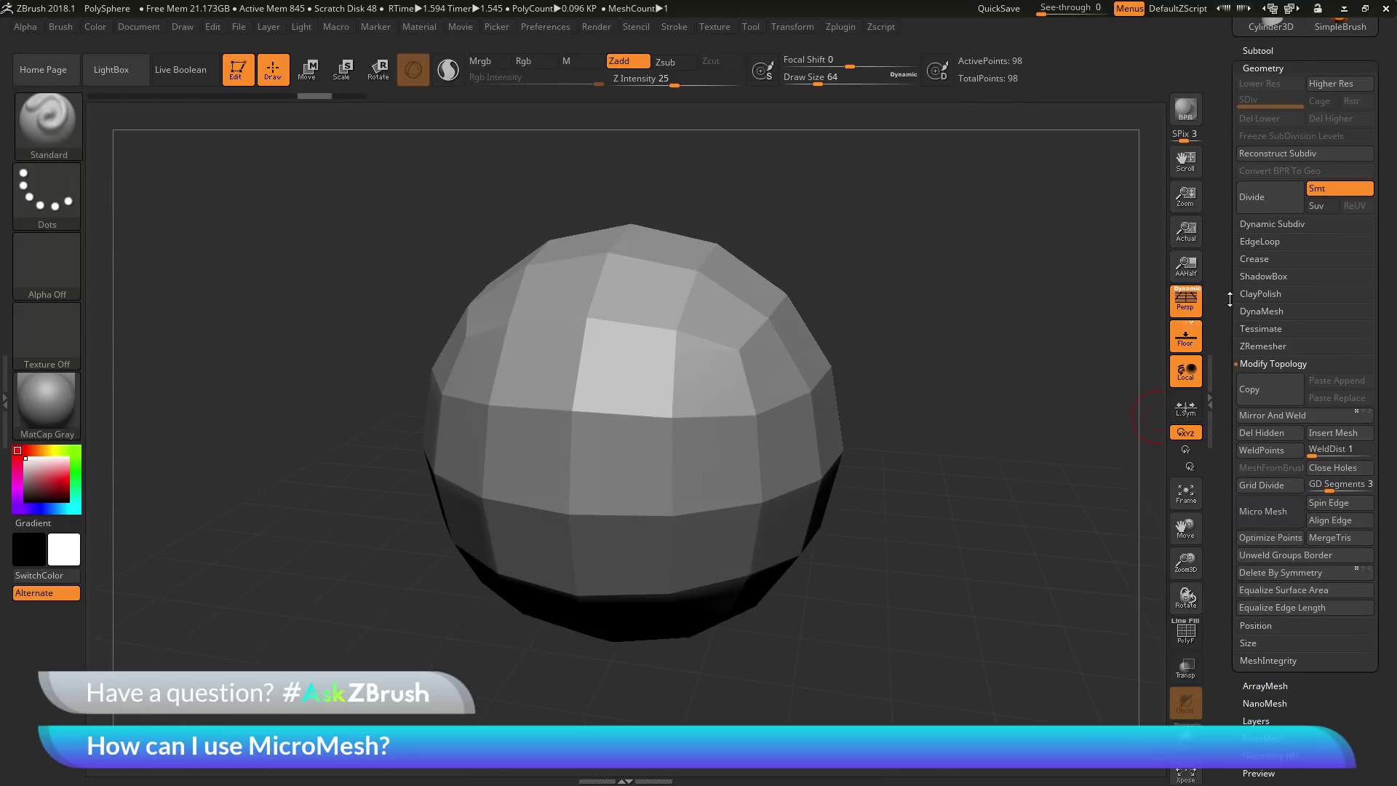
pyautogui.scroll(5, 1222, 360)
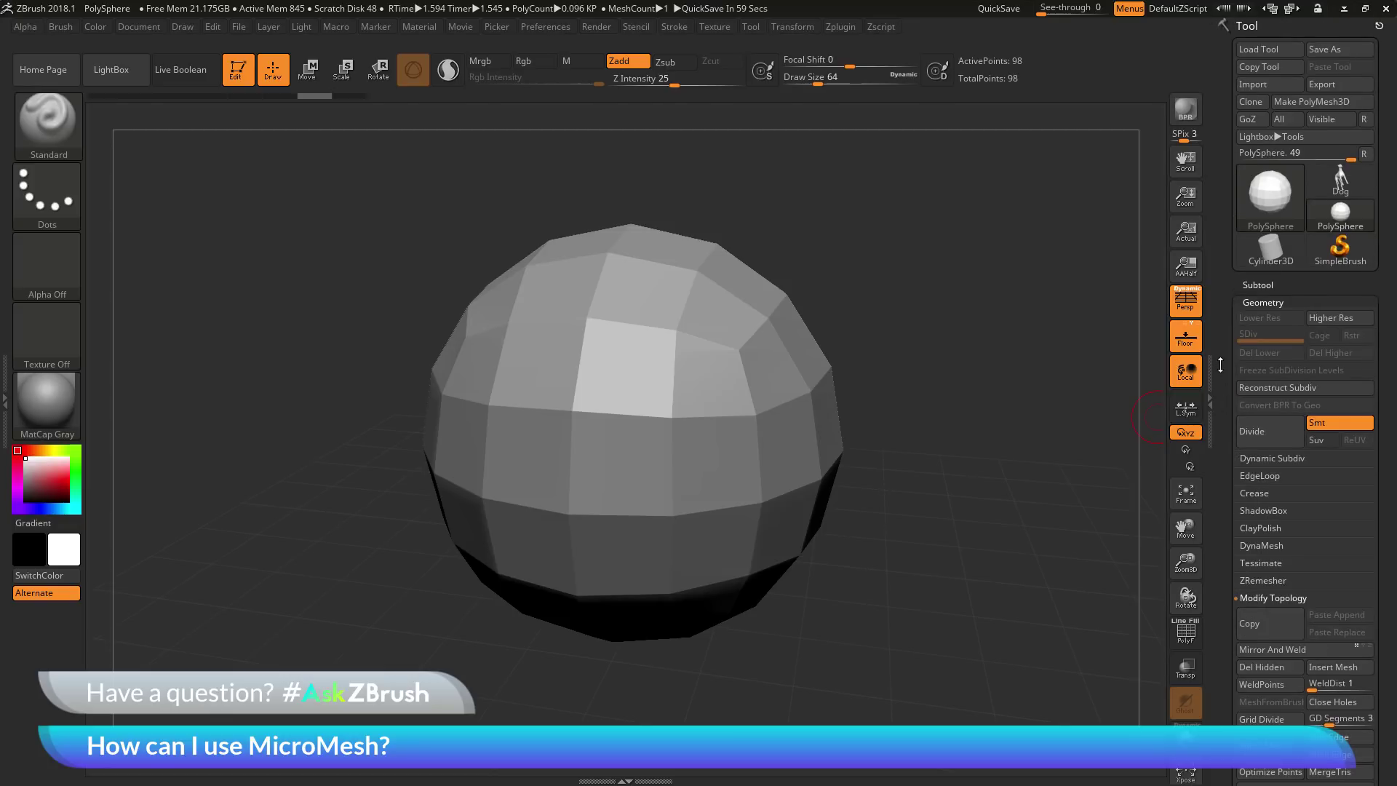
# Switch the active tool to Gear3D, turn off perspective and face the gear straight from the front
pyautogui.moveTo(1352, 220)
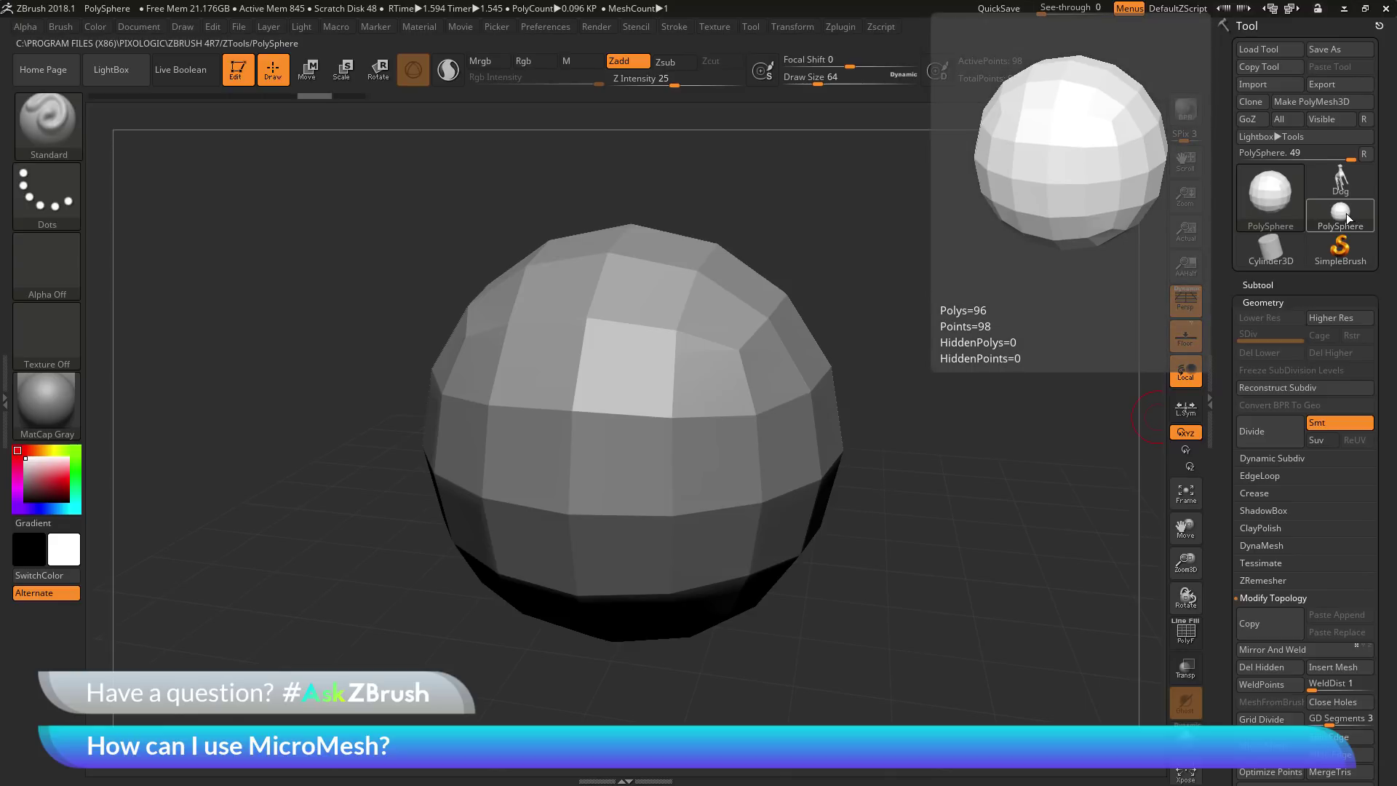
pyautogui.click(1348, 217)
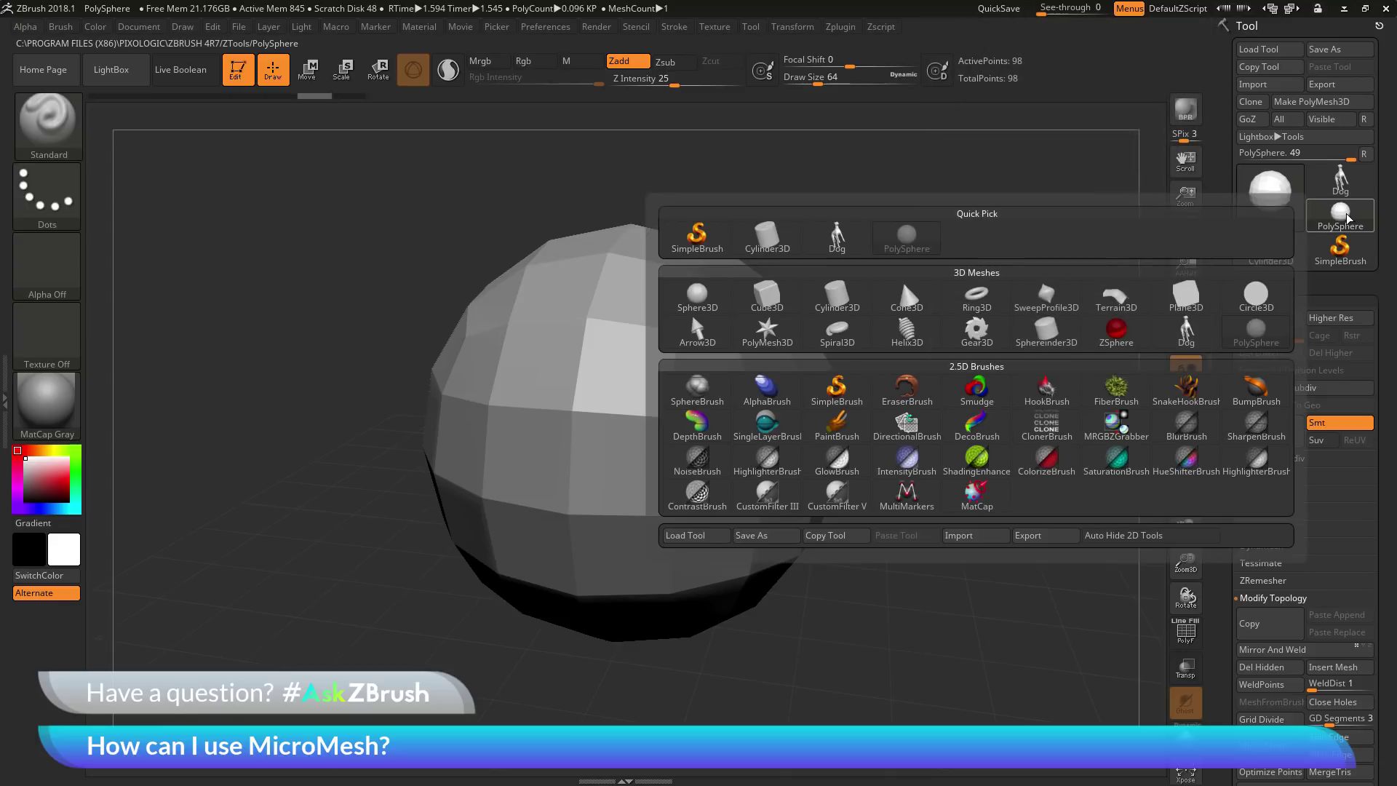
pyautogui.click(973, 342)
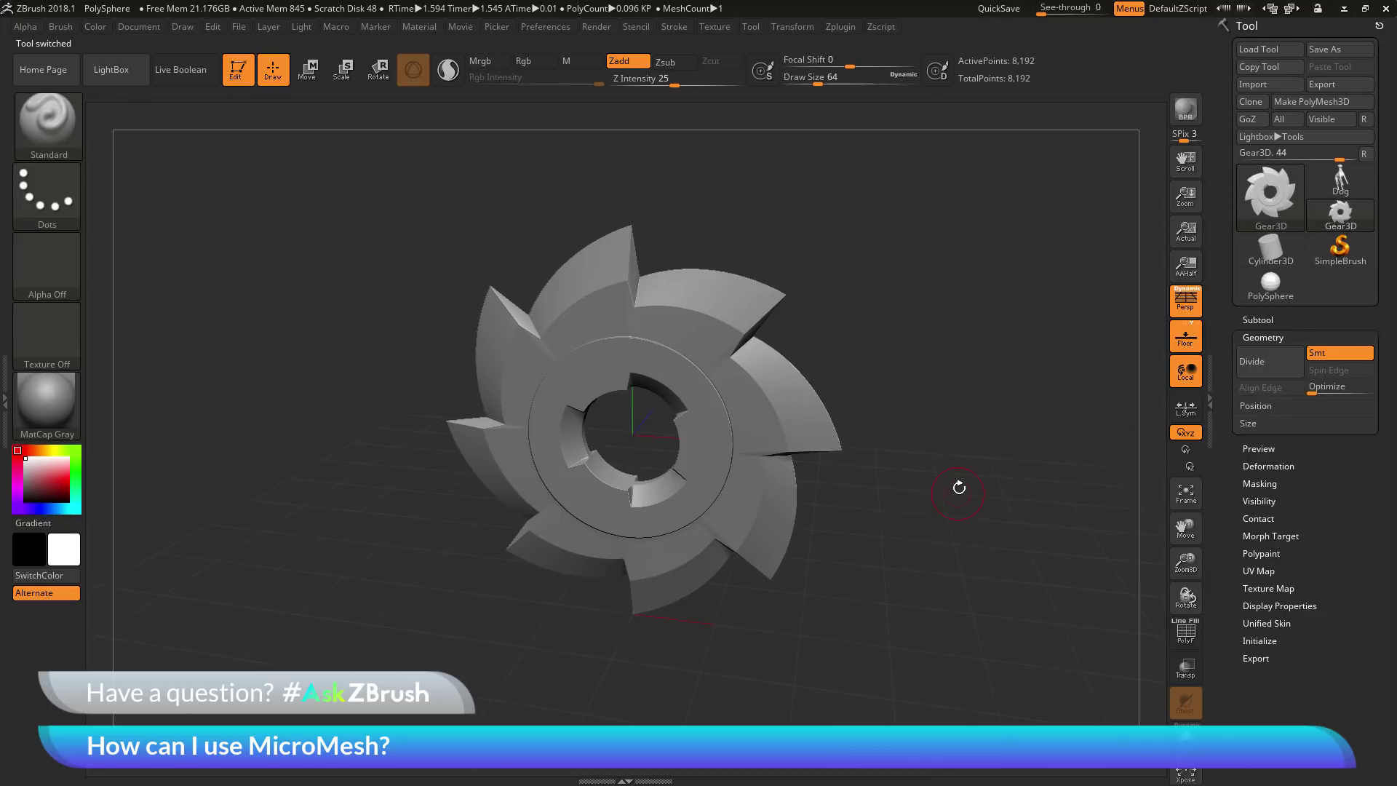
pyautogui.press('p')
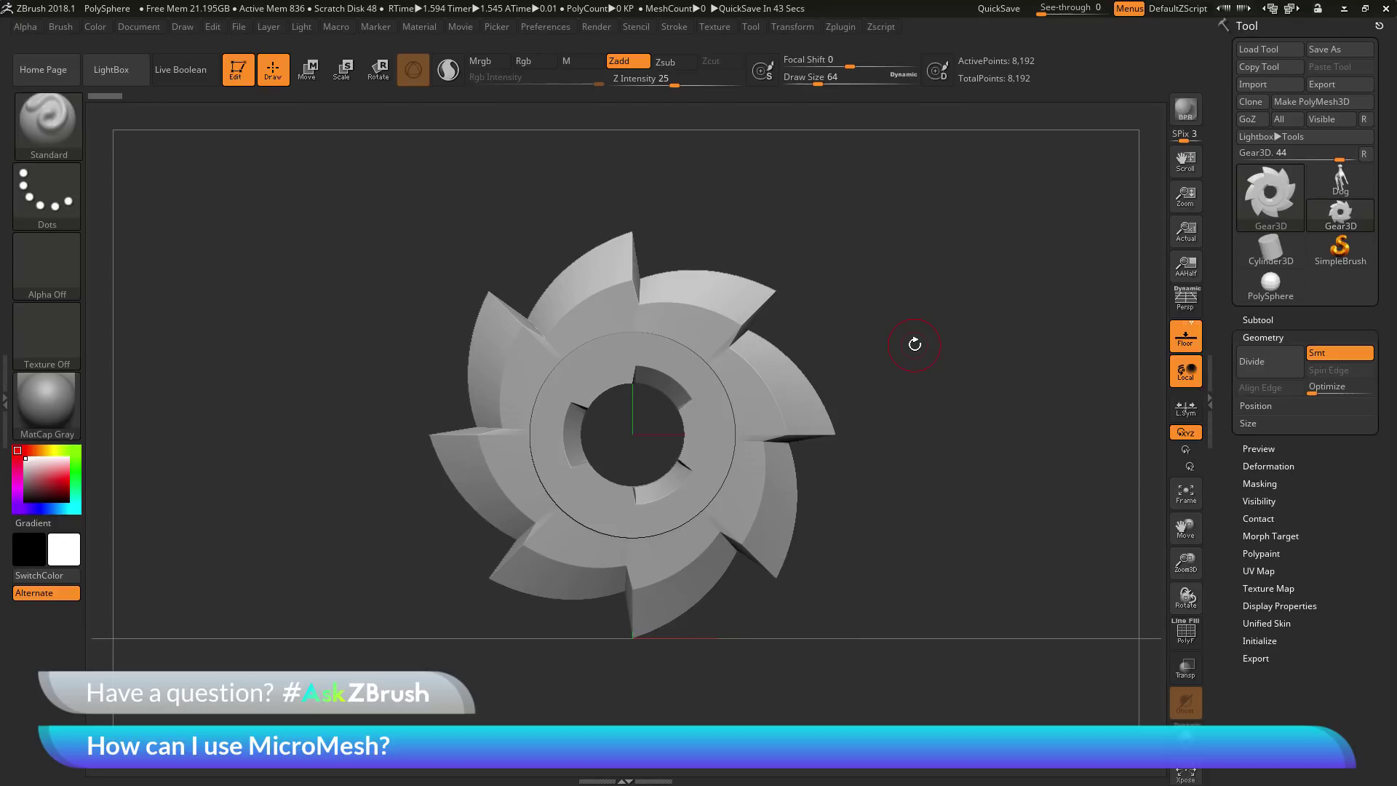
pyautogui.moveTo(863, 330); pyautogui.dragTo(917, 328)
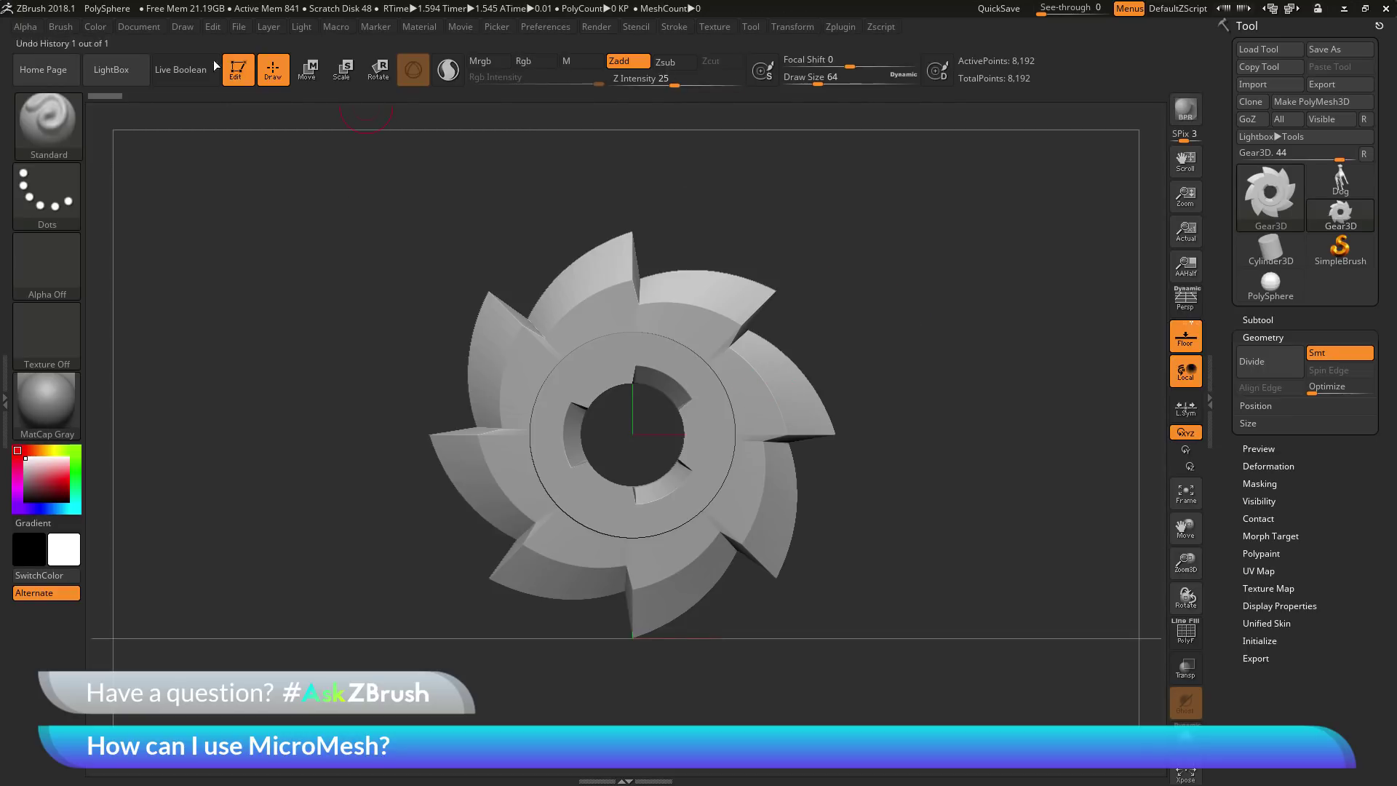
# Create a new InsertMesh brush and a NanoMesh brush from the front-facing gear
pyautogui.click(61, 26)
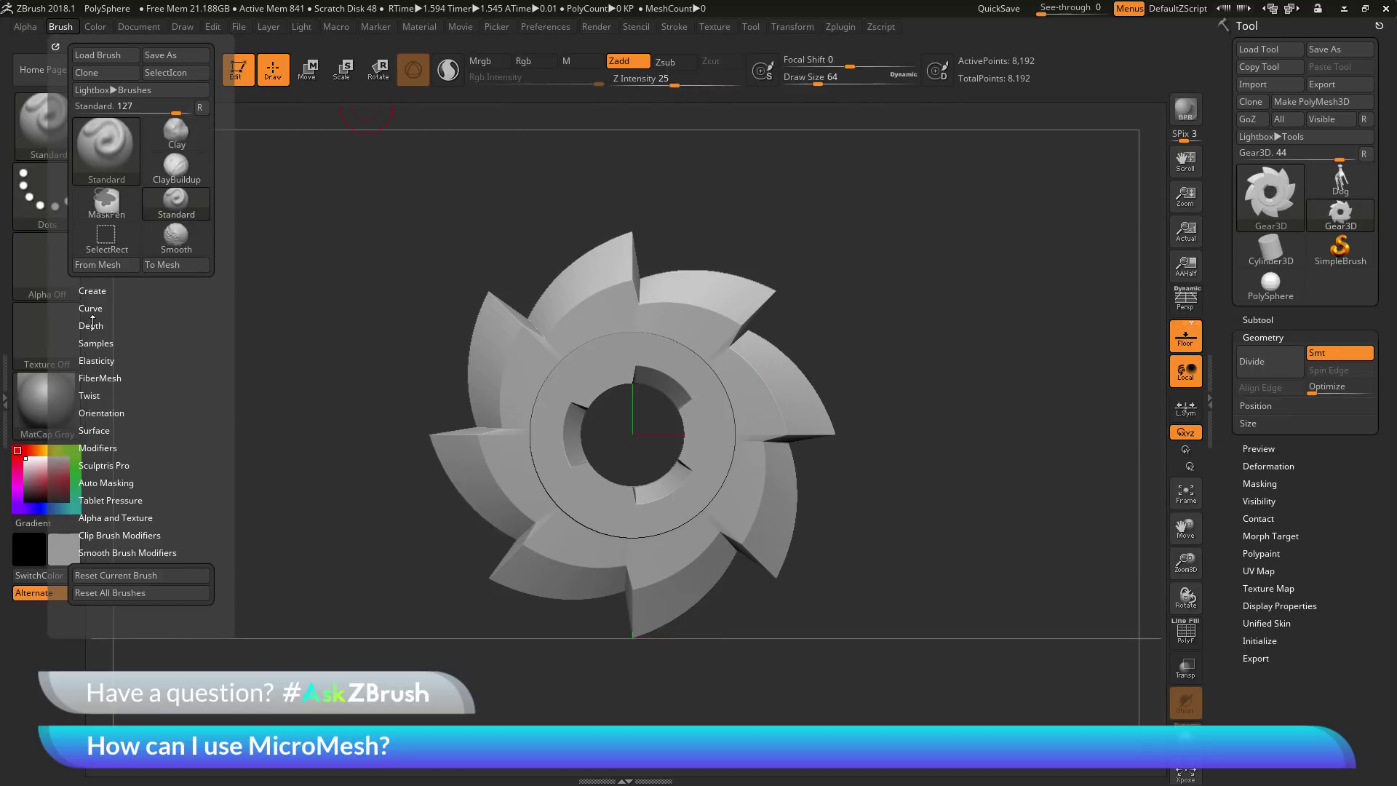
pyautogui.click(107, 291)
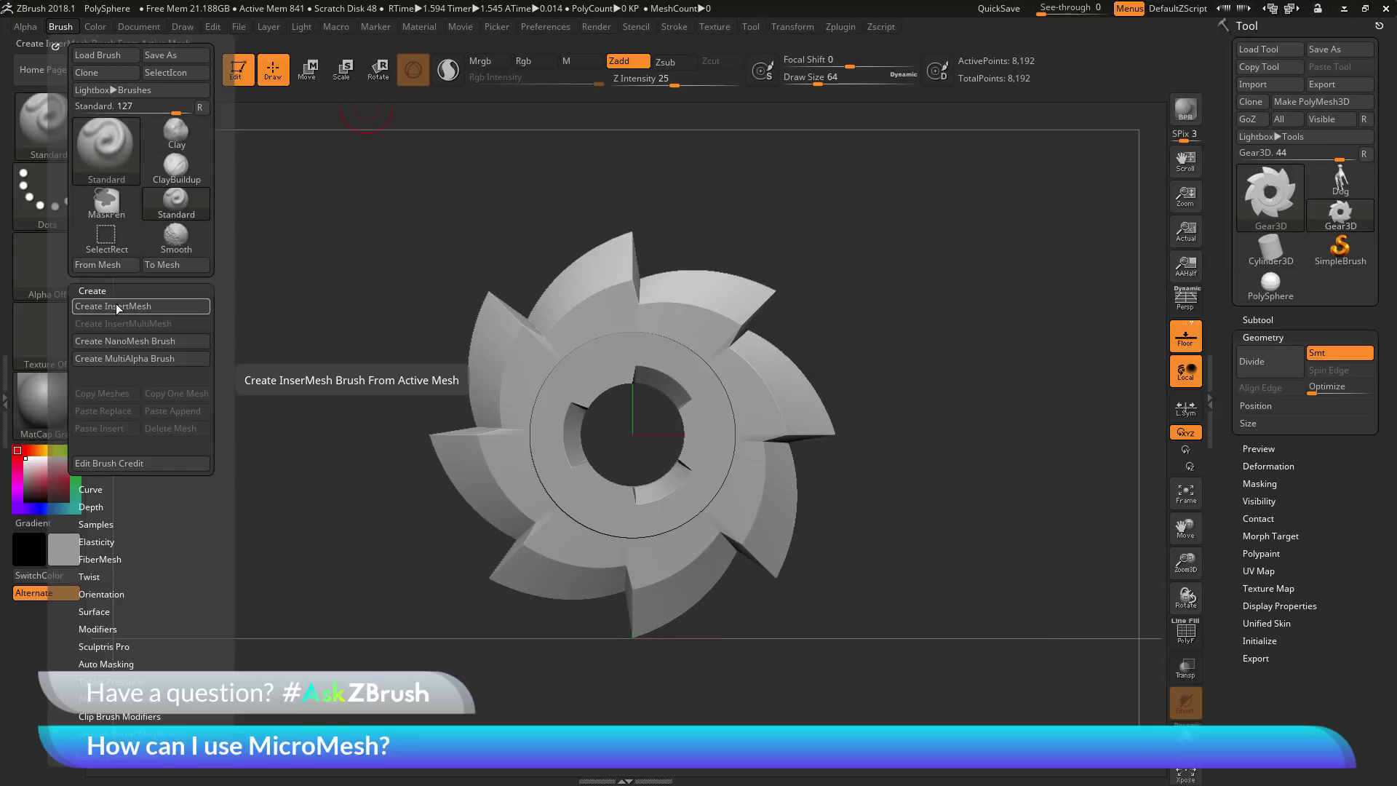
pyautogui.click(115, 305)
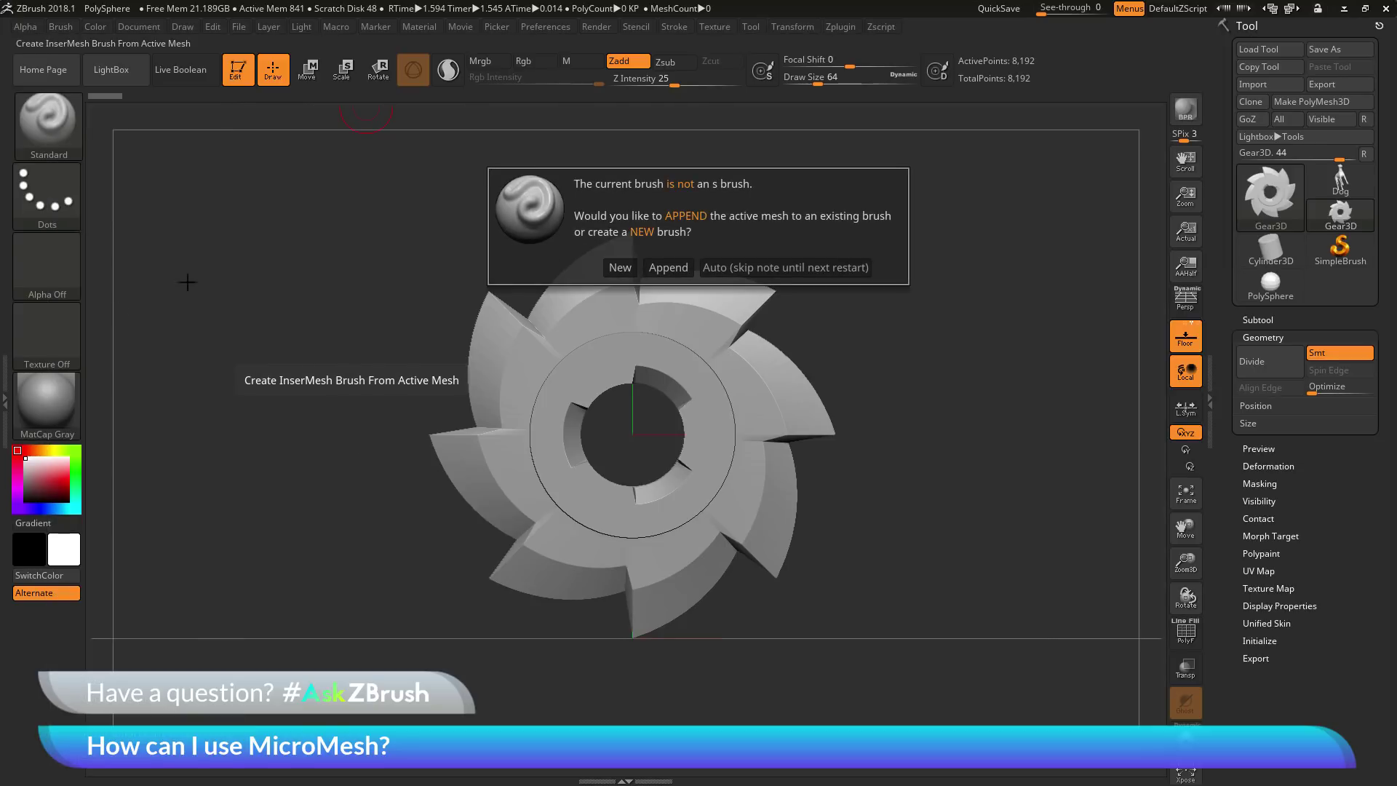
pyautogui.click(617, 267)
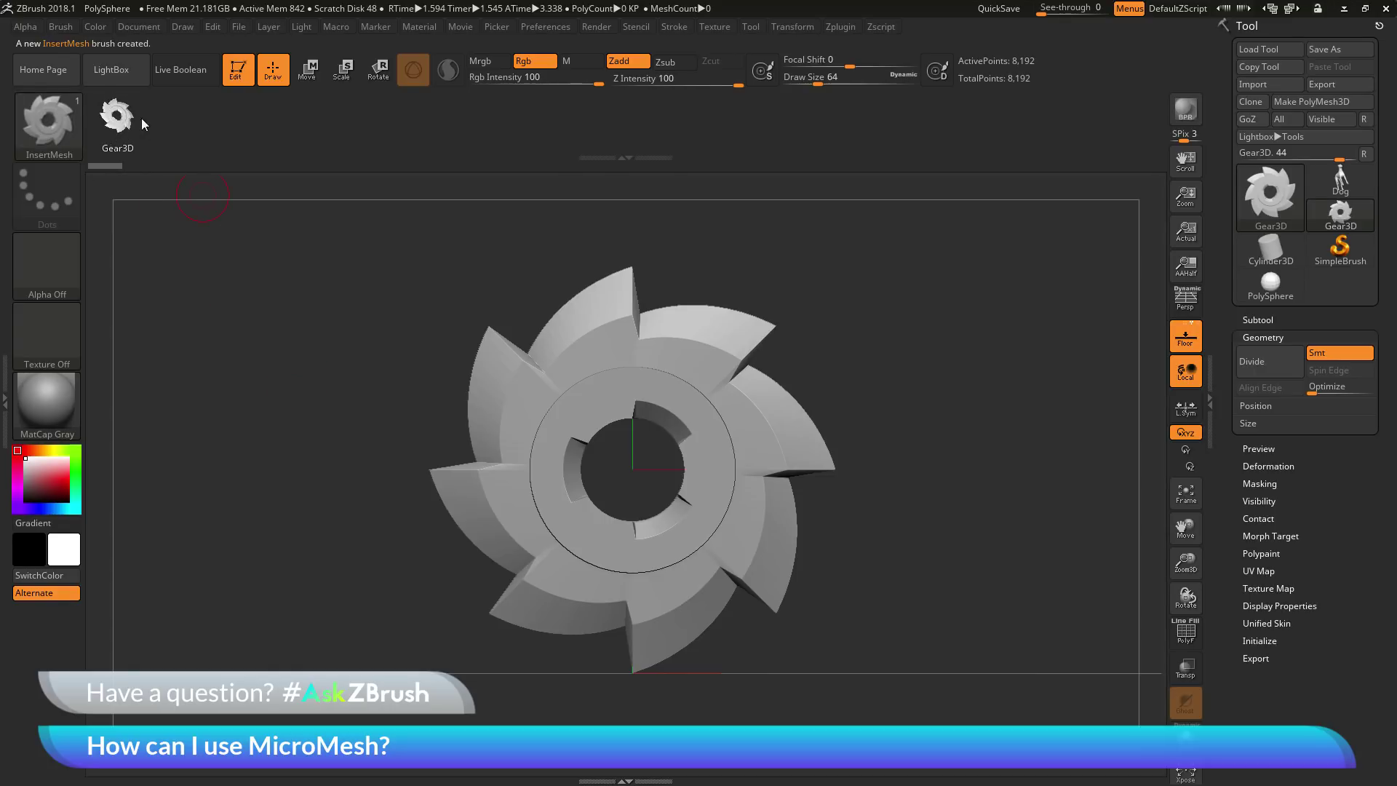
pyautogui.click(64, 25)
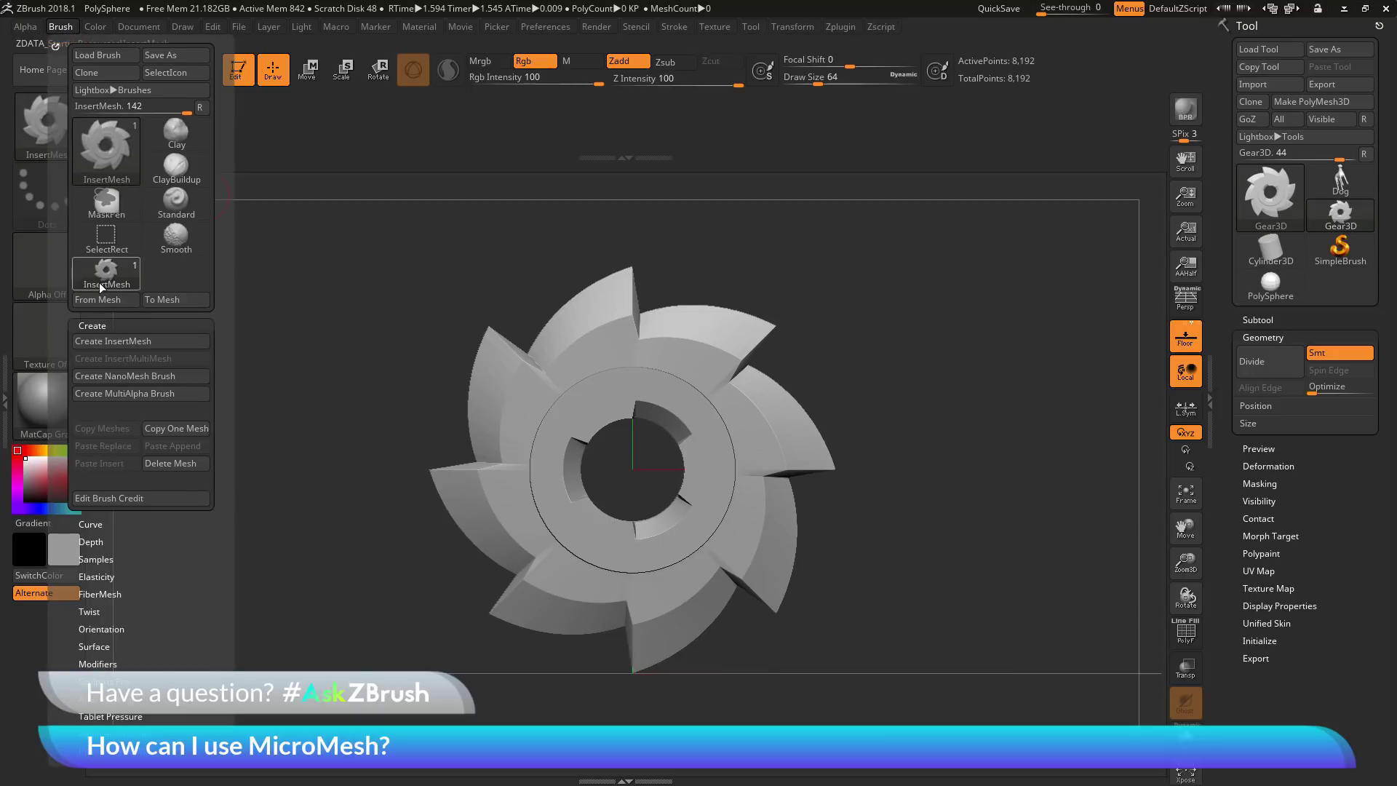
pyautogui.click(147, 374)
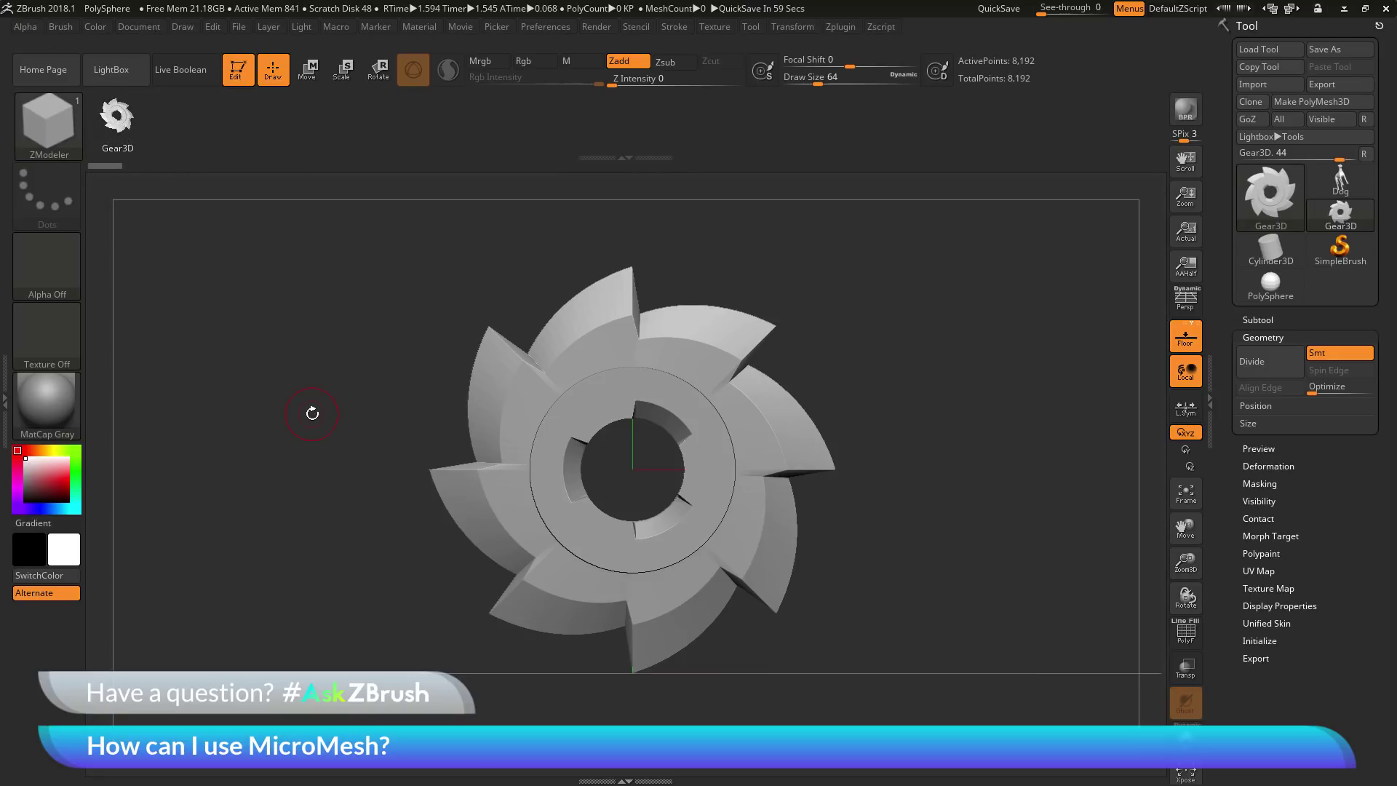
# Switch back to the low-poly PolySphere and turn perspective on
pyautogui.click(1341, 215)
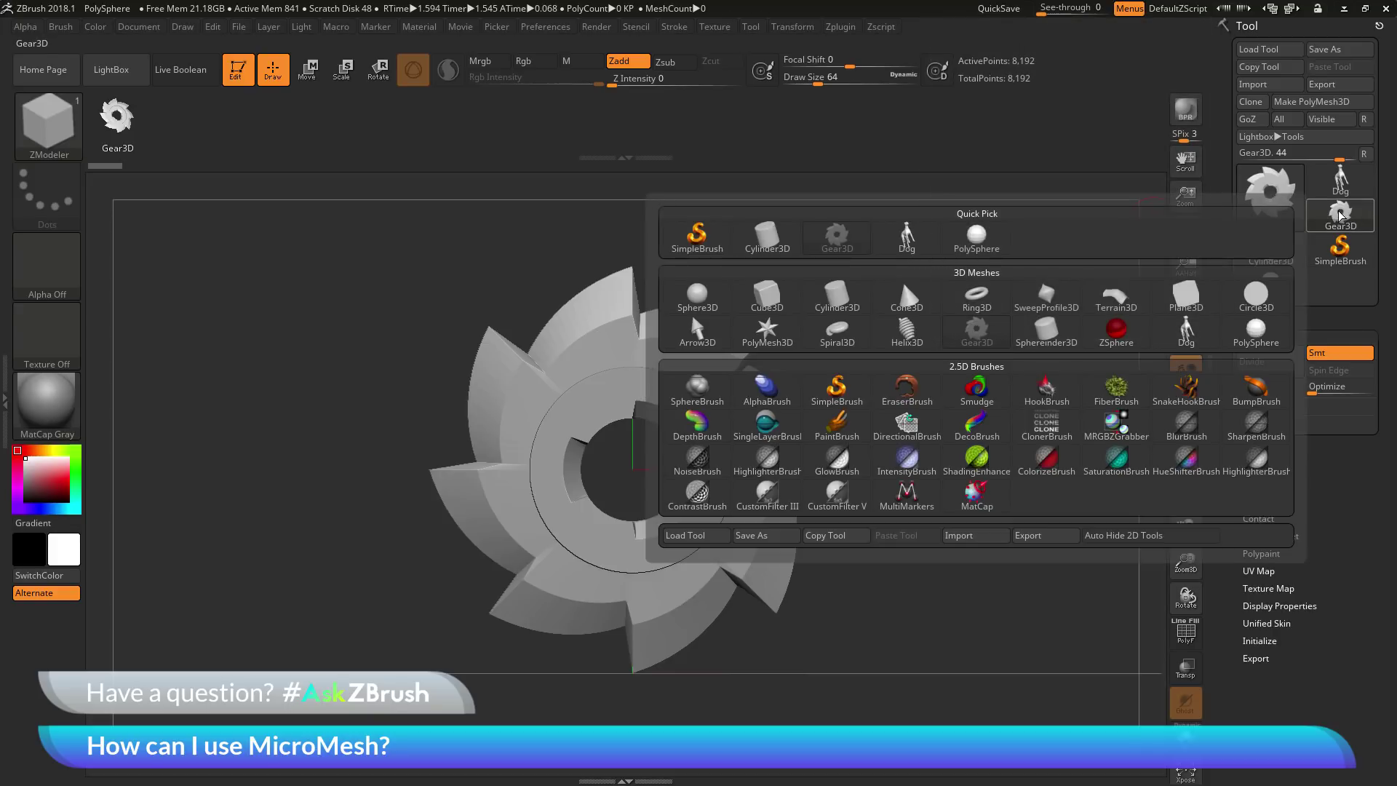
pyautogui.click(970, 247)
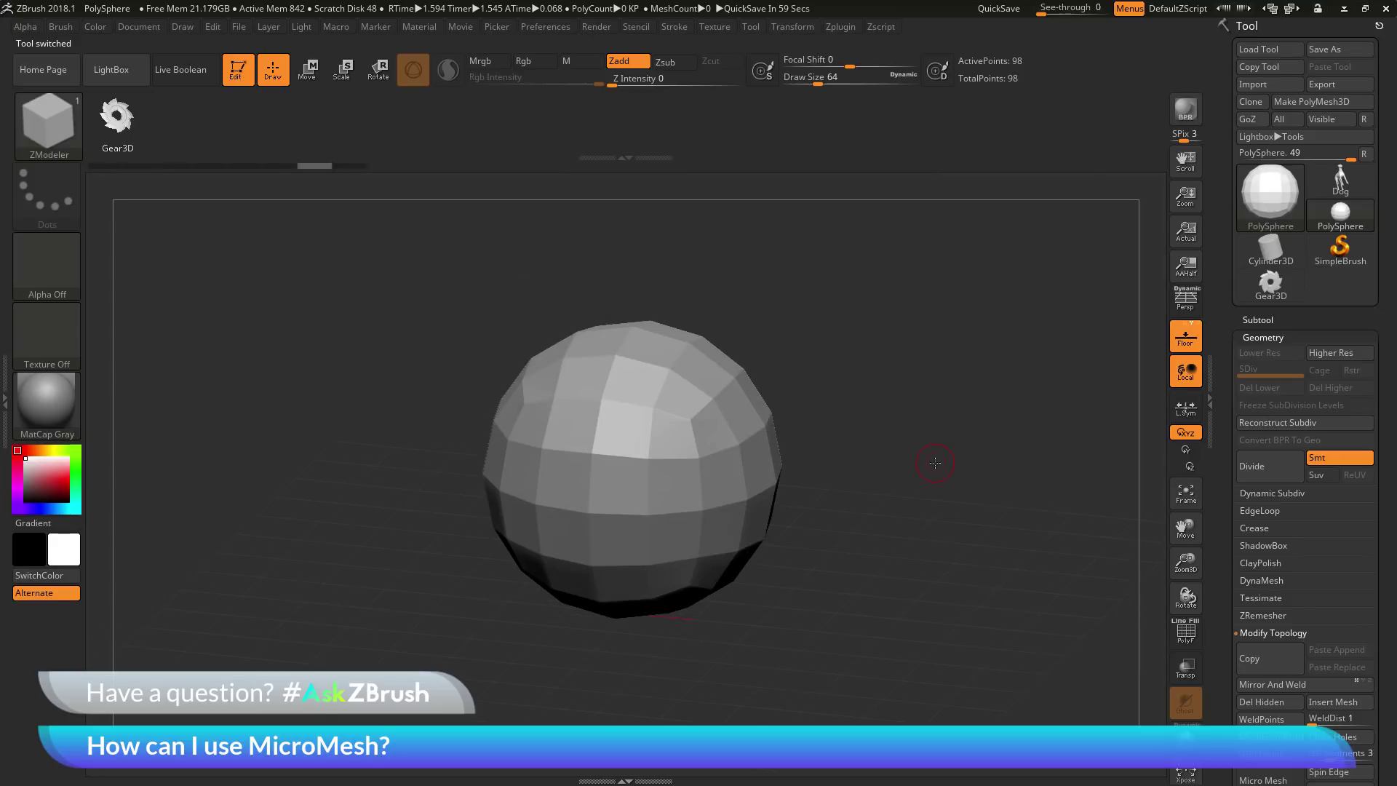
pyautogui.press('p')
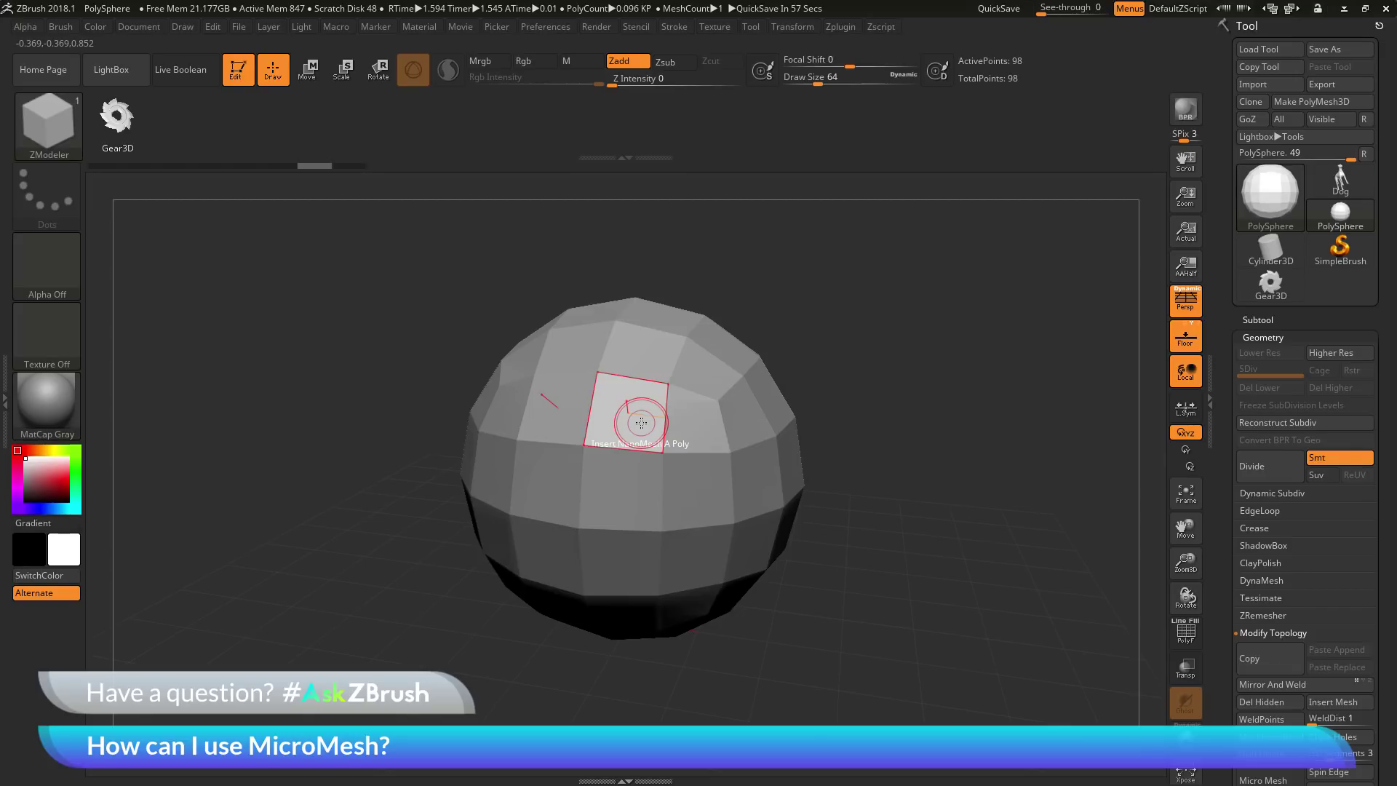
# Set the ZModeler Insert NanoMesh target to All Polygons and insert the gear on every polygon of the sphere
pyautogui.press('space')
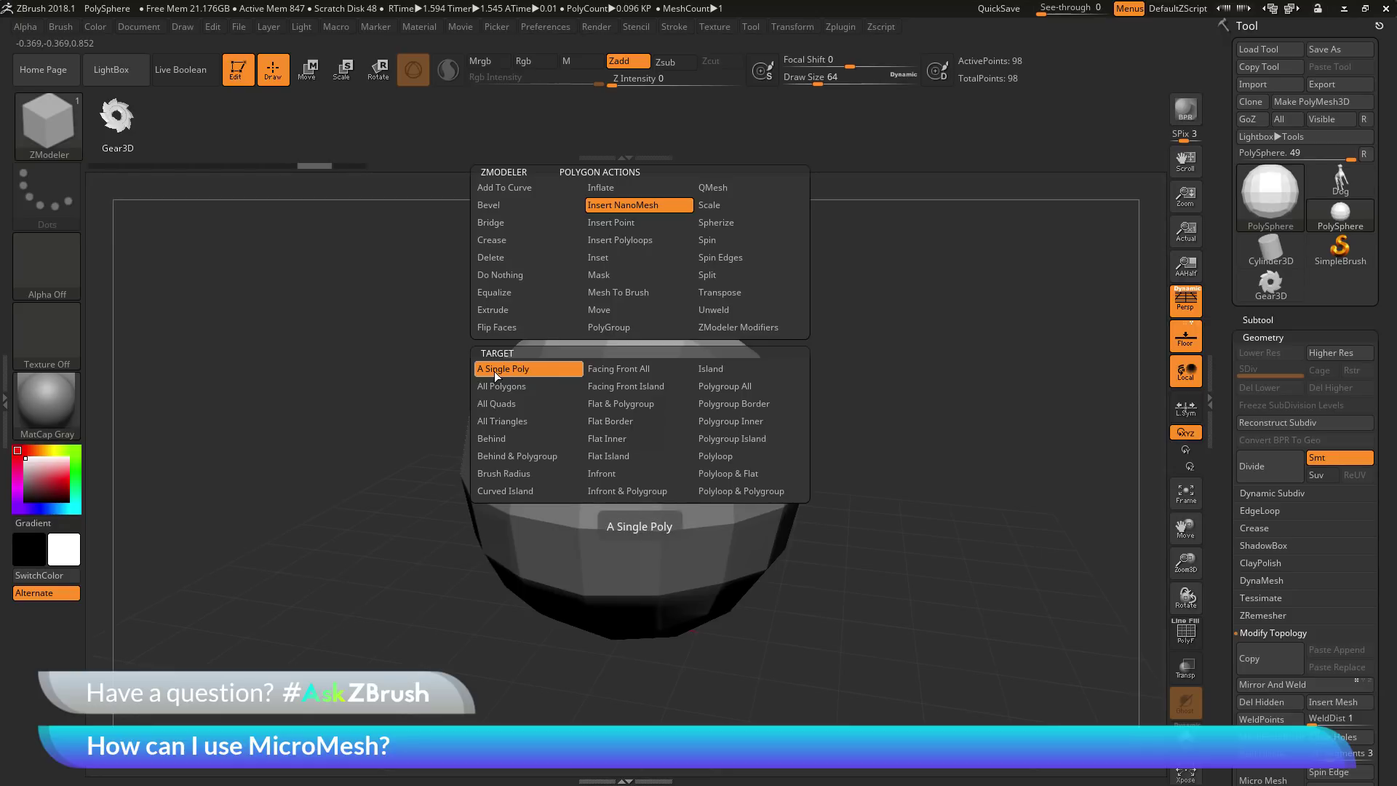
pyautogui.click(513, 389)
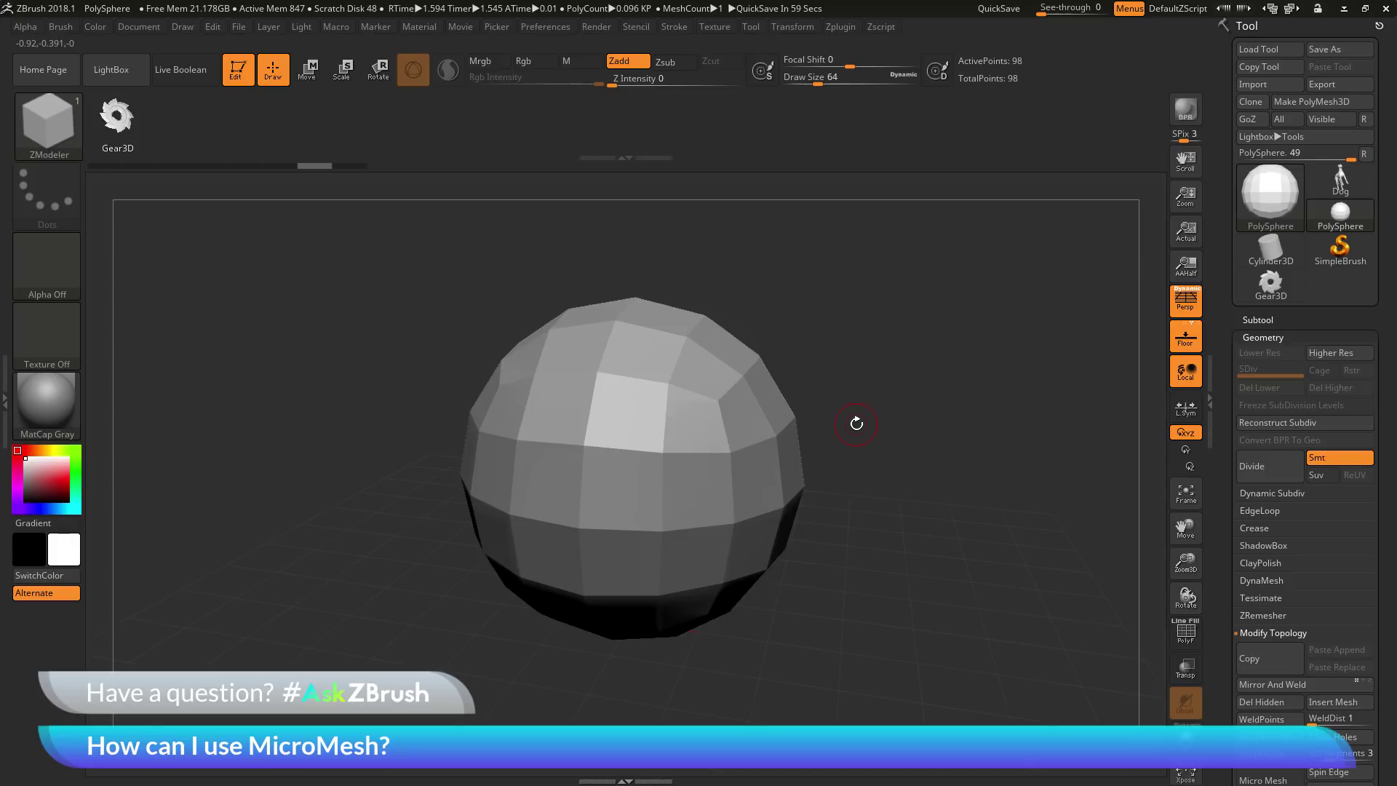
pyautogui.moveTo(879, 417); pyautogui.dragTo(861, 412)
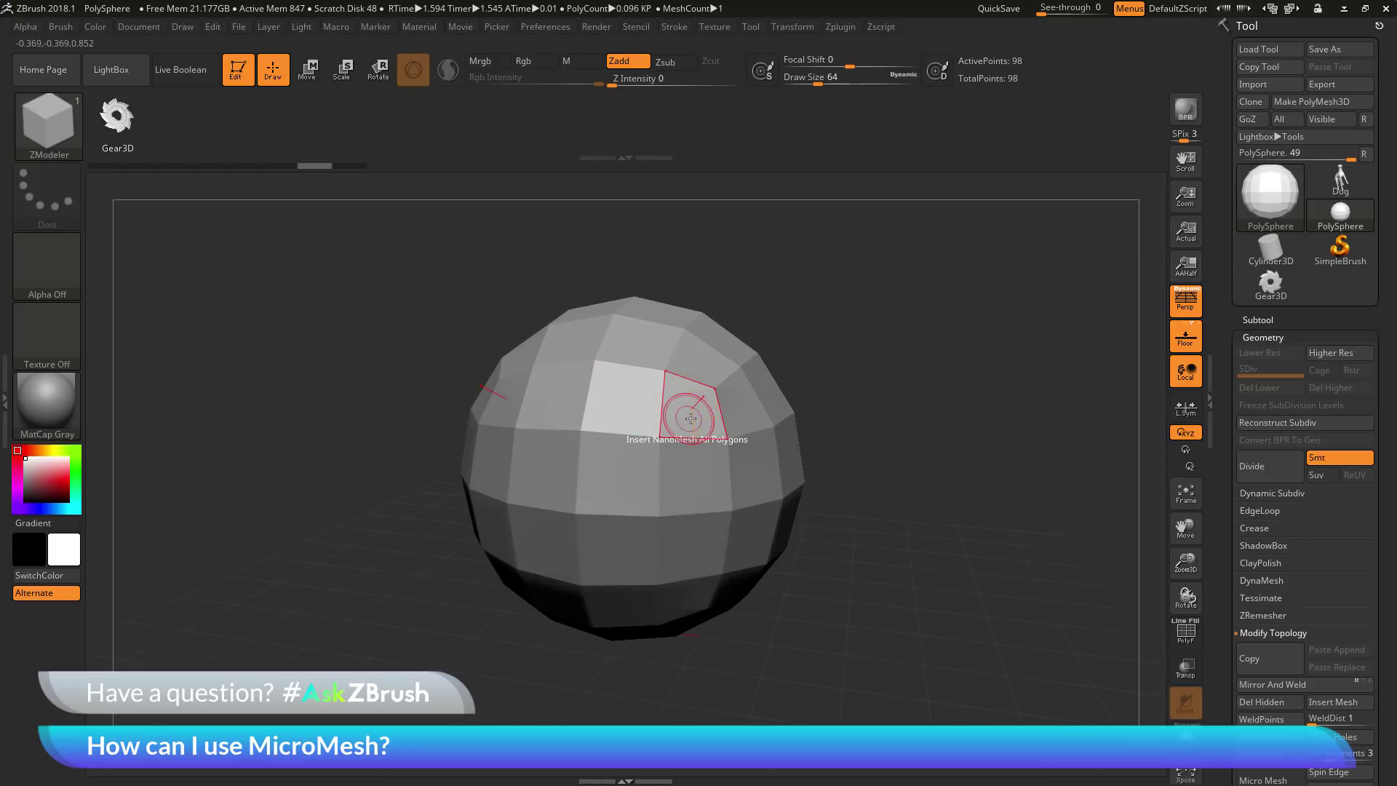
pyautogui.press('m')
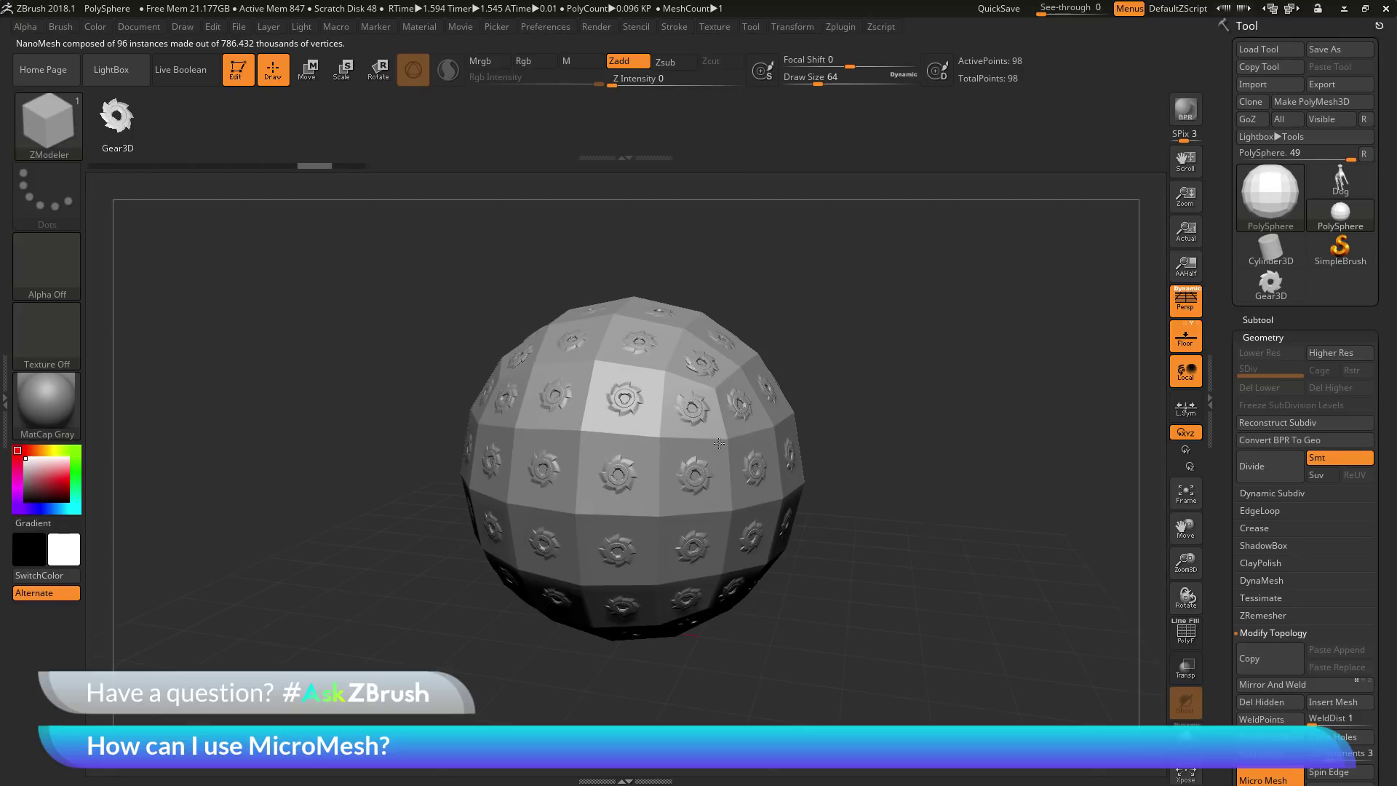
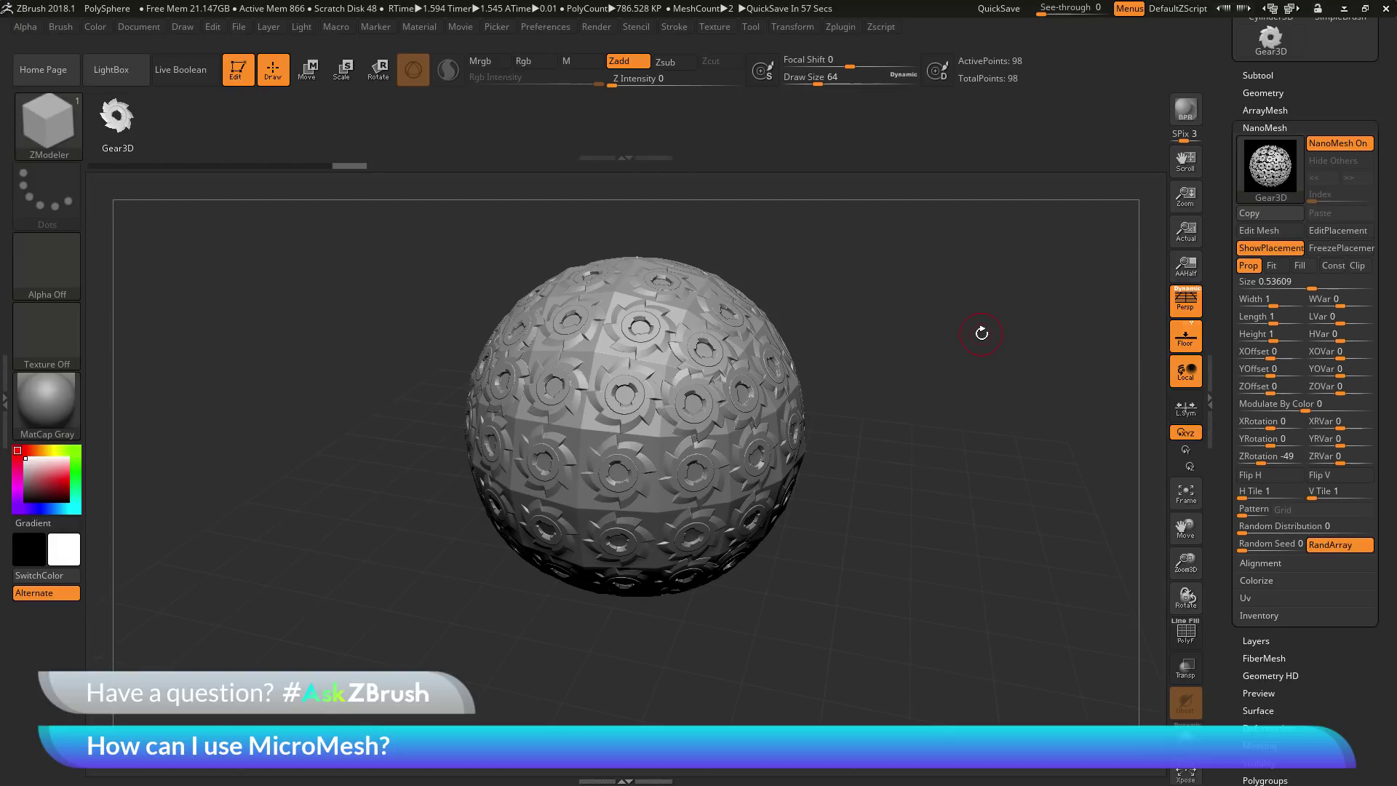
# Toggle Show Placement to compare the gears with and without the sphere's placement polygons, leaving it off
pyautogui.click(1262, 247)
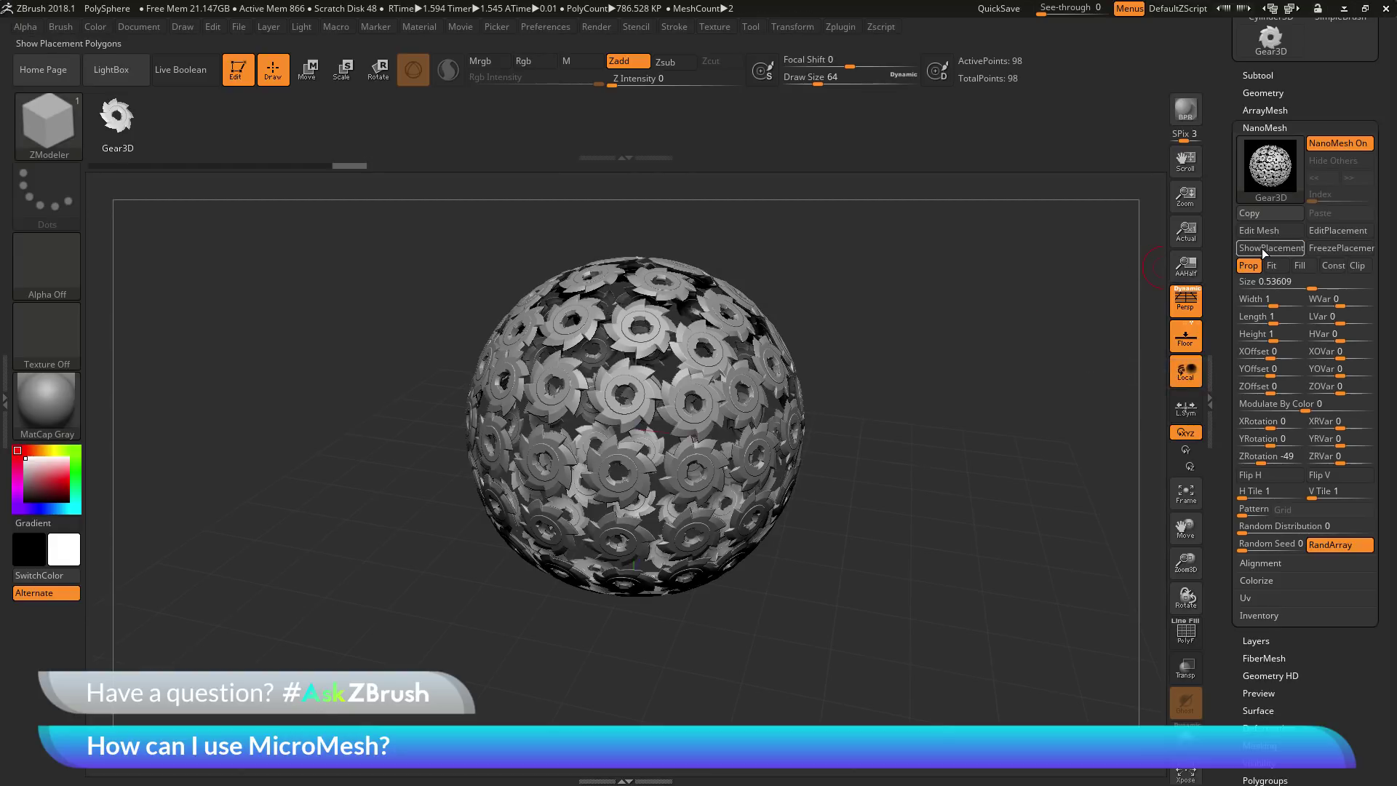
pyautogui.click(1262, 248)
pyautogui.click(1262, 247)
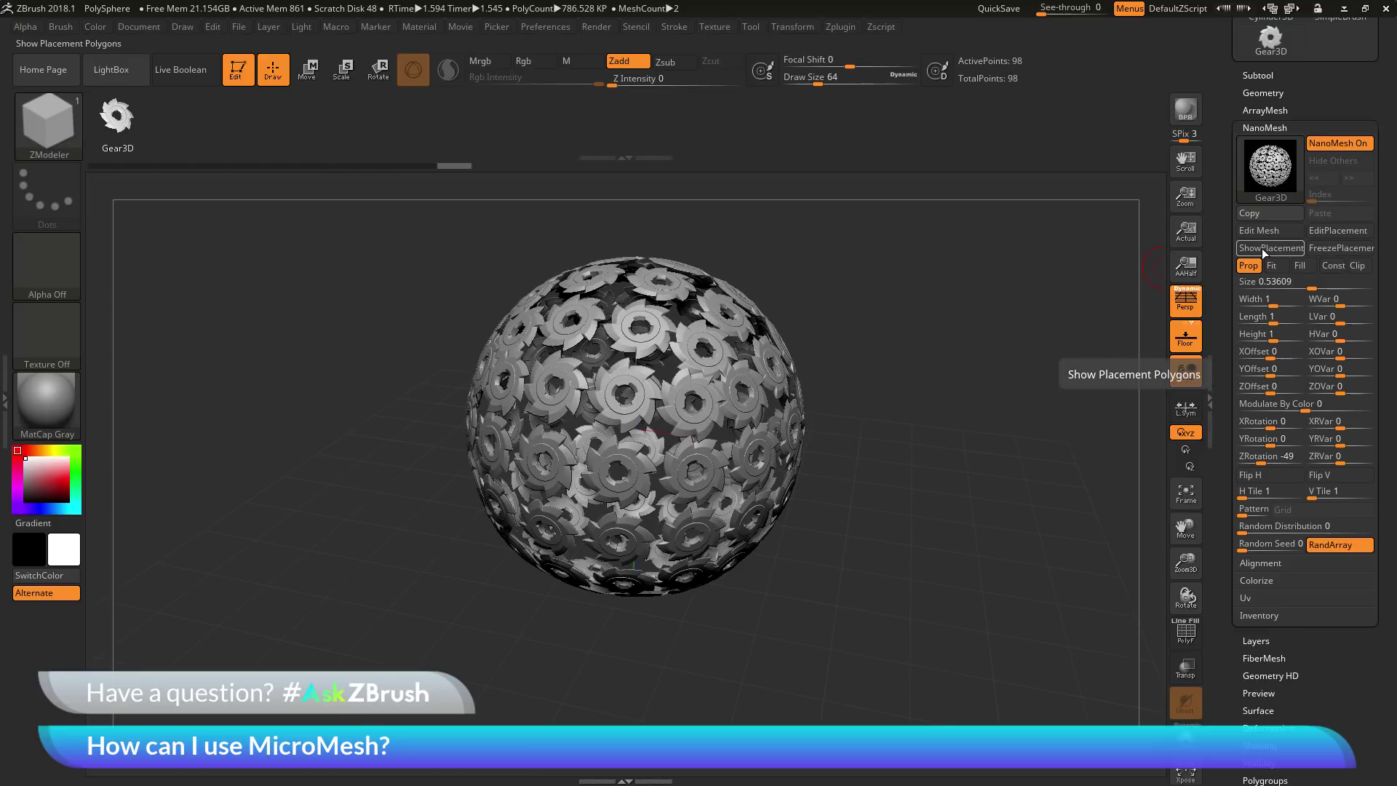
pyautogui.click(1262, 247)
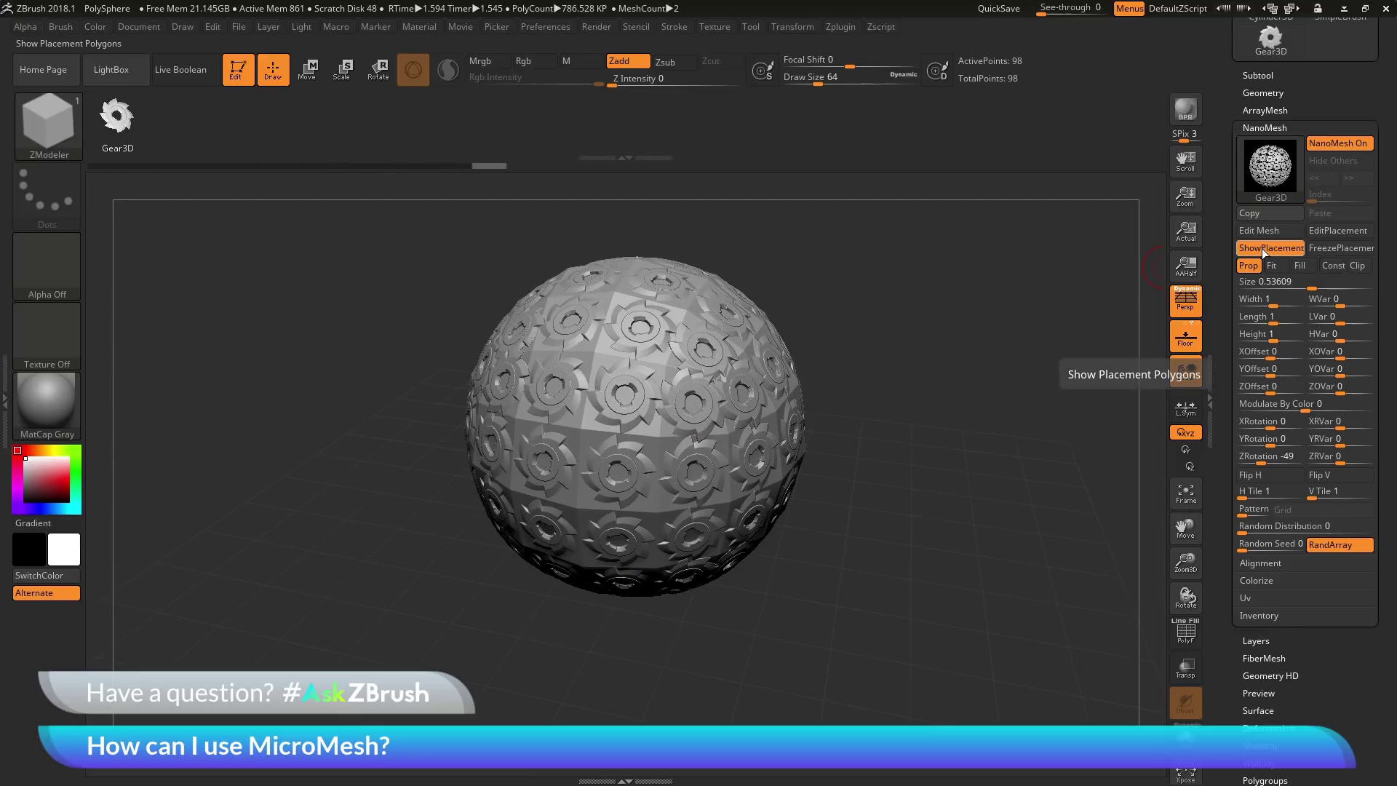
pyautogui.click(1261, 248)
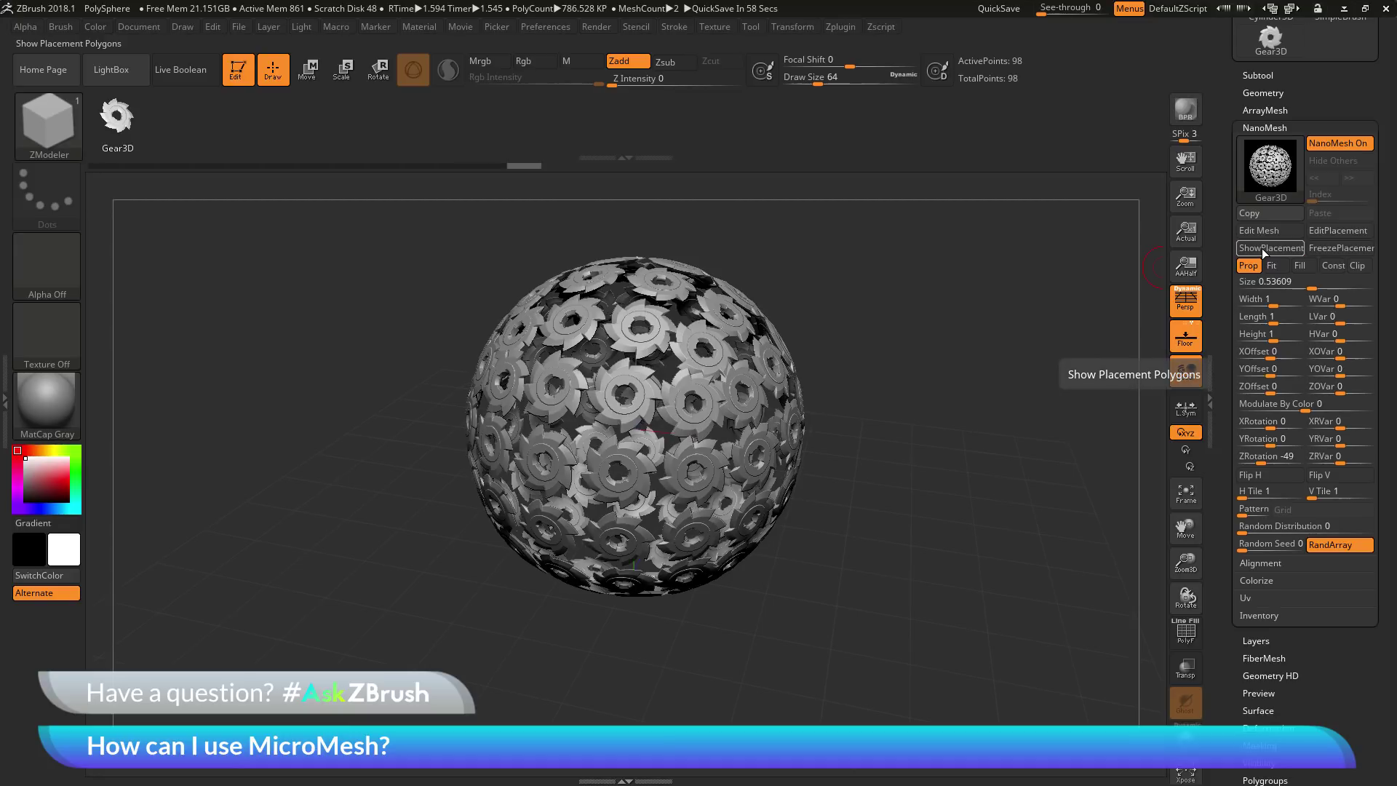
pyautogui.click(1262, 248)
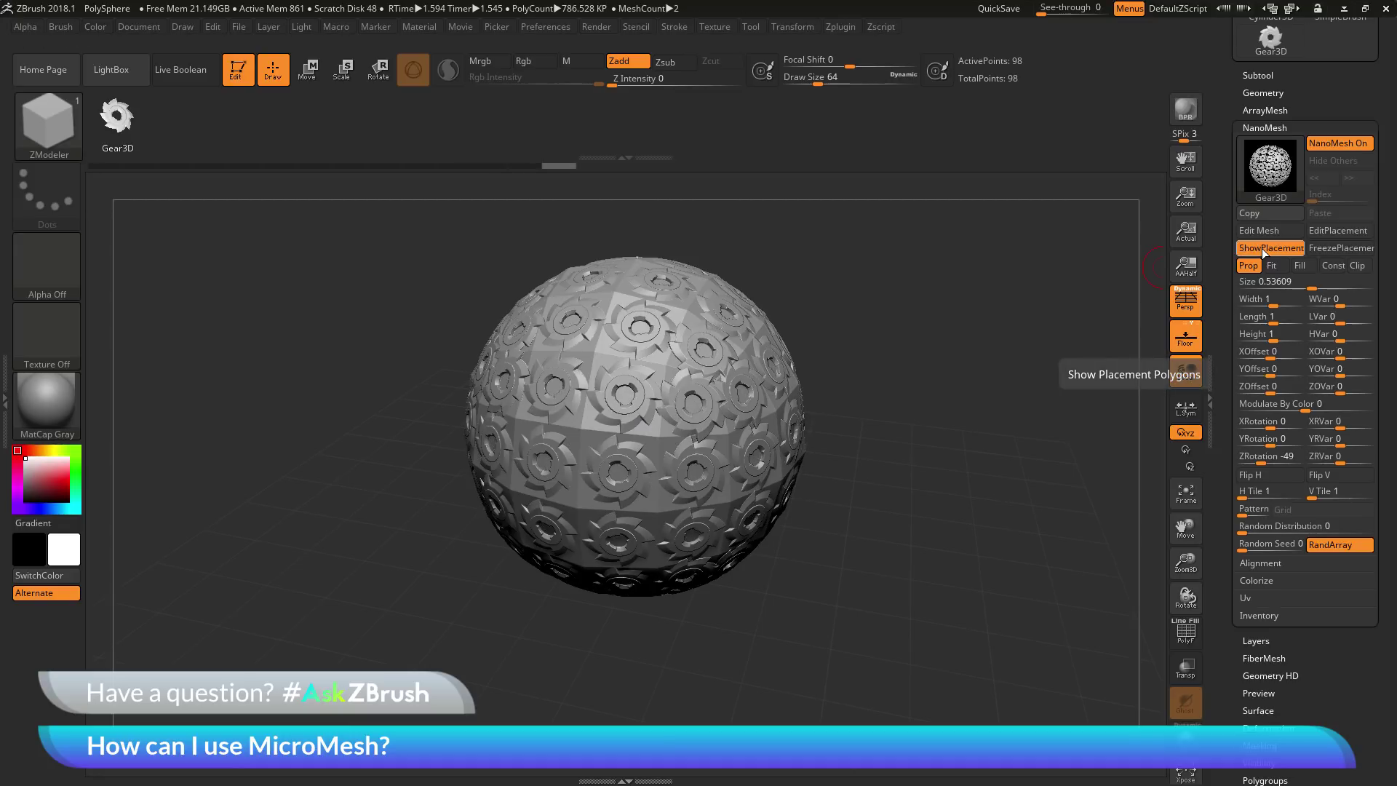
pyautogui.click(1261, 248)
# Set the gear NanoMesh size to 1 and switch it to Fill mode
pyautogui.click(1311, 288)
pyautogui.write('1')
pyautogui.press('Return')
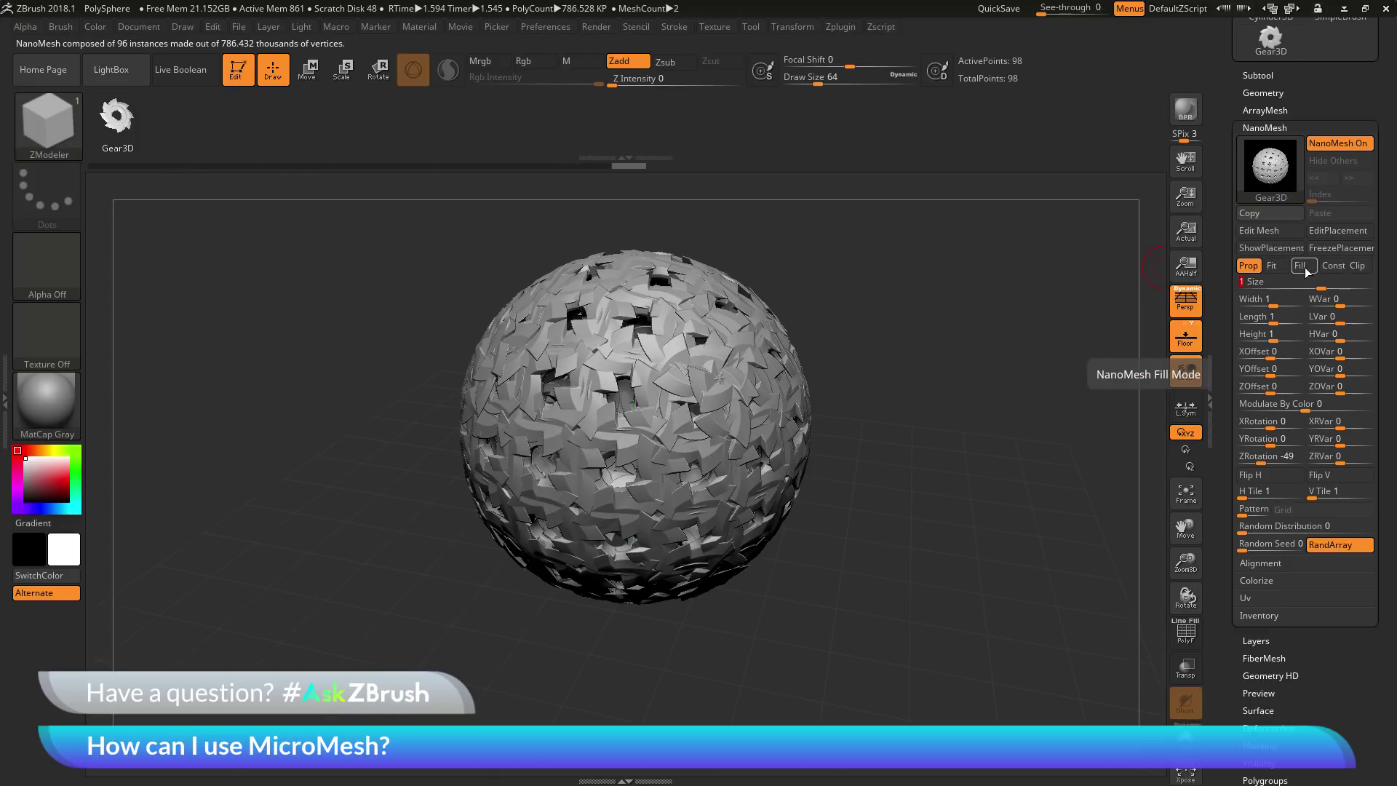
pyautogui.click(1304, 266)
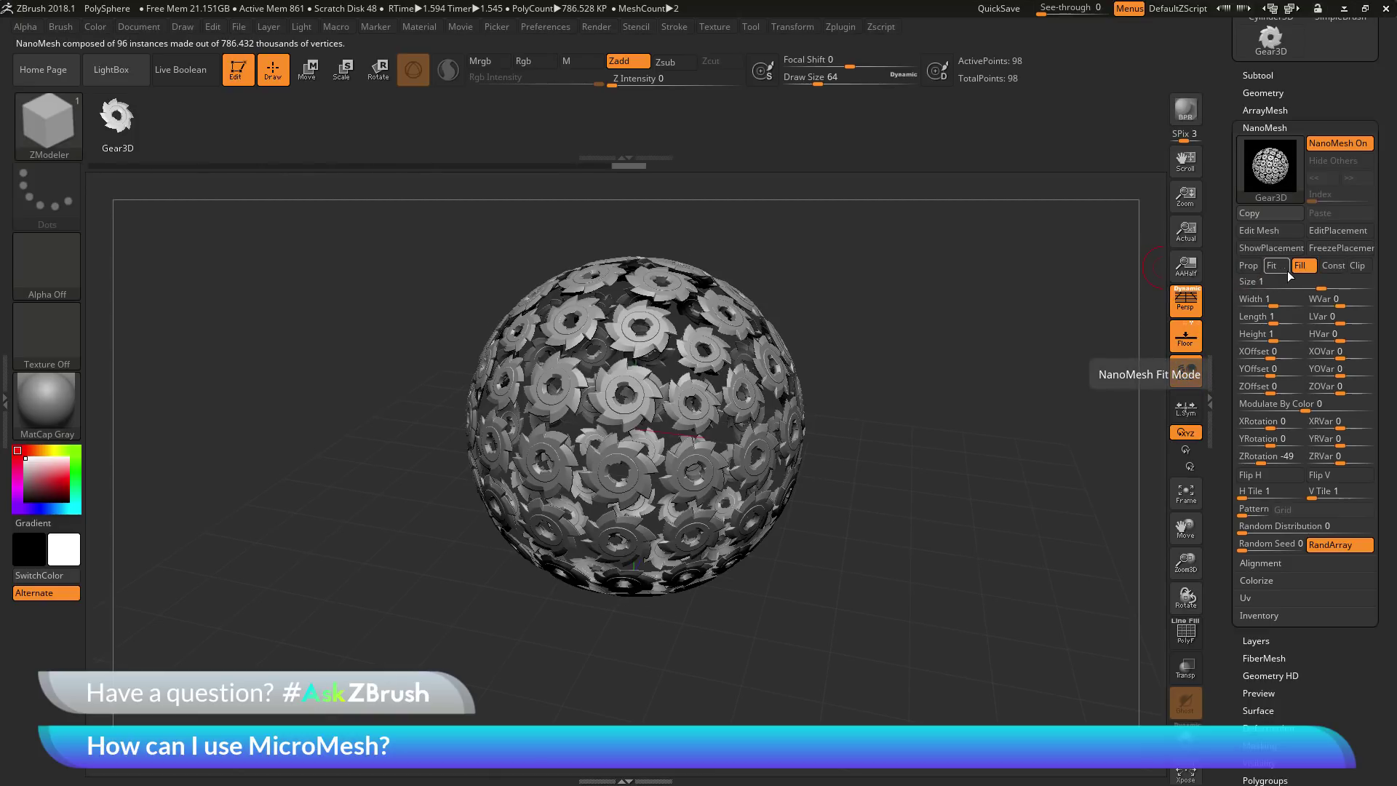
# Check the gear distribution across the sphere and return the NanoMesh to Proportional mode
pyautogui.moveTo(942, 359)
pyautogui.mouseDown()
pyautogui.moveTo(951, 337)
pyautogui.moveTo(964, 352)
pyautogui.mouseUp()
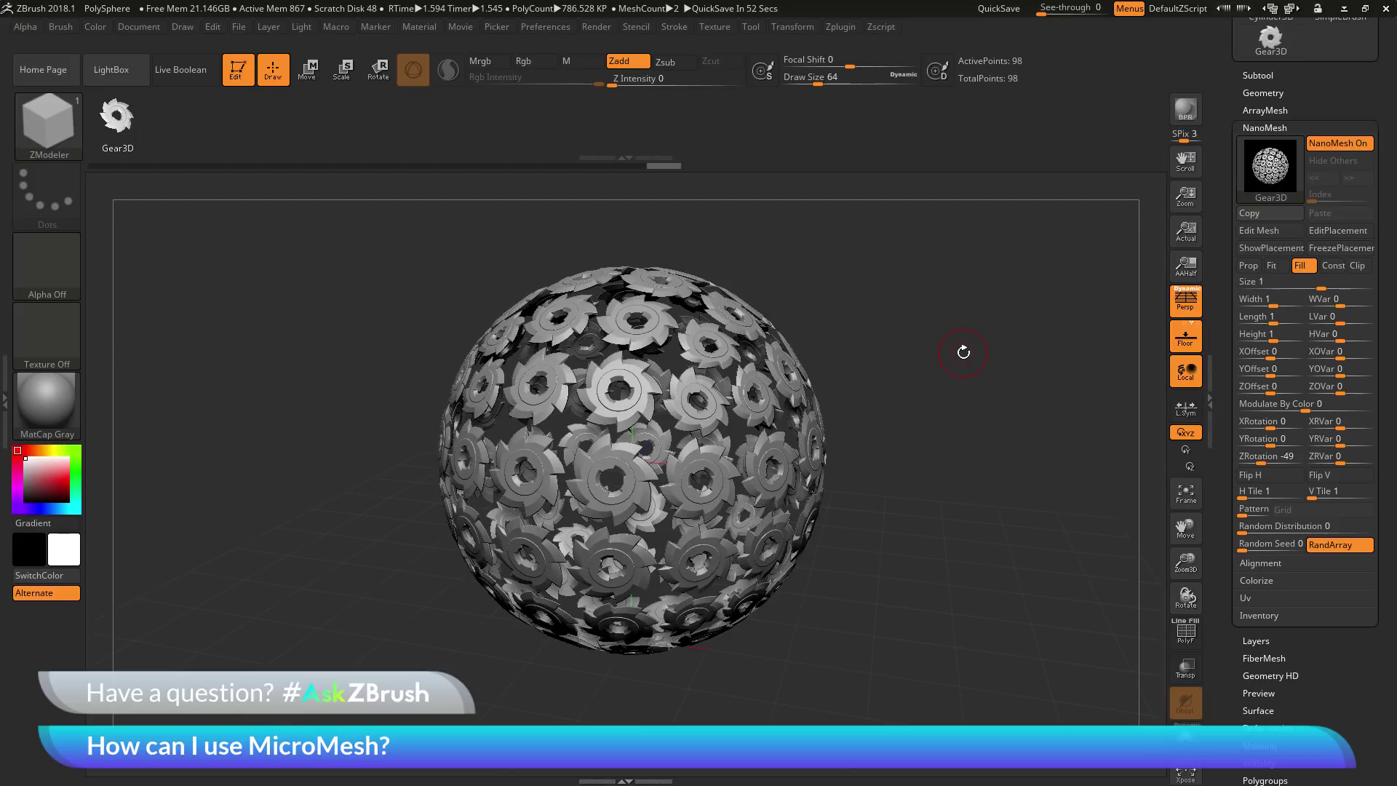
pyautogui.click(682, 397)
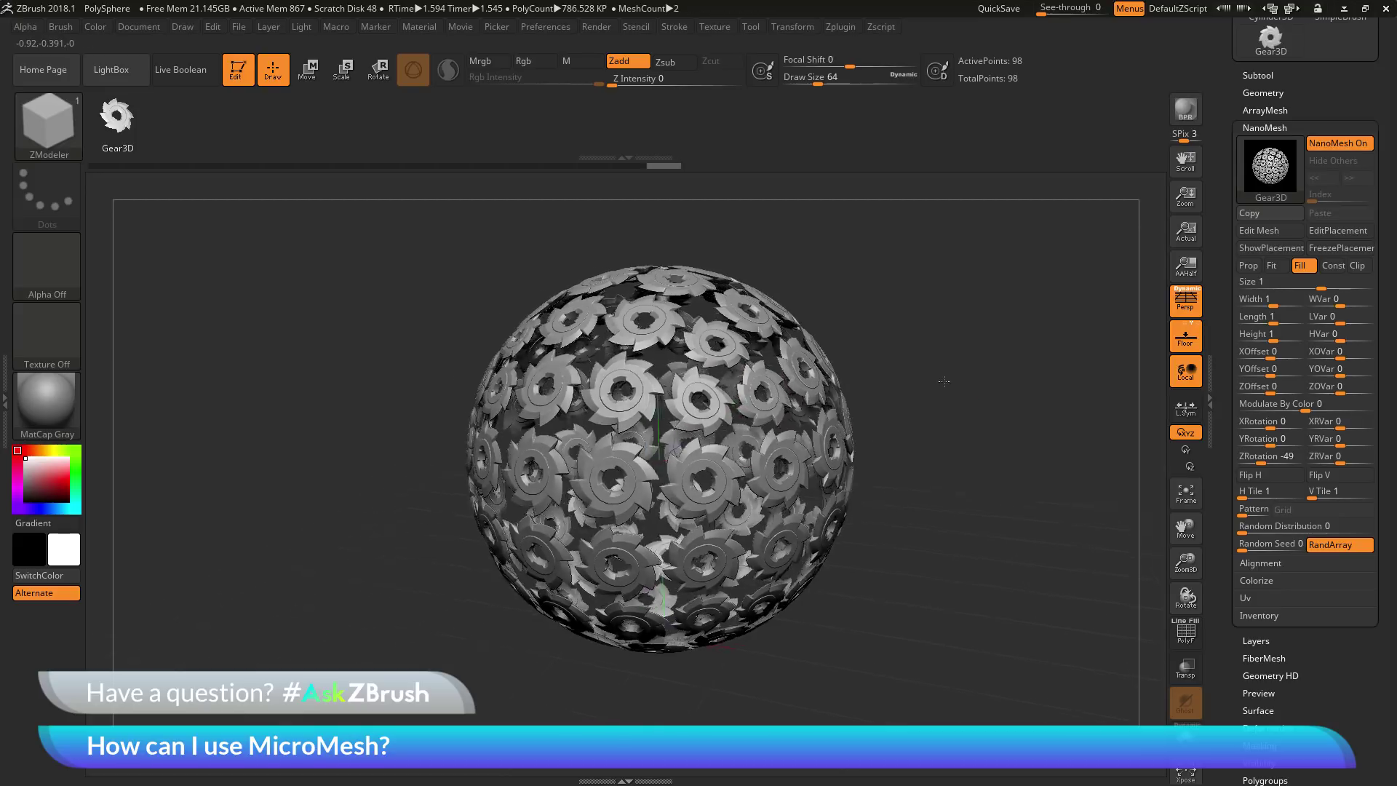
pyautogui.moveTo(1007, 383); pyautogui.dragTo(1022, 393)
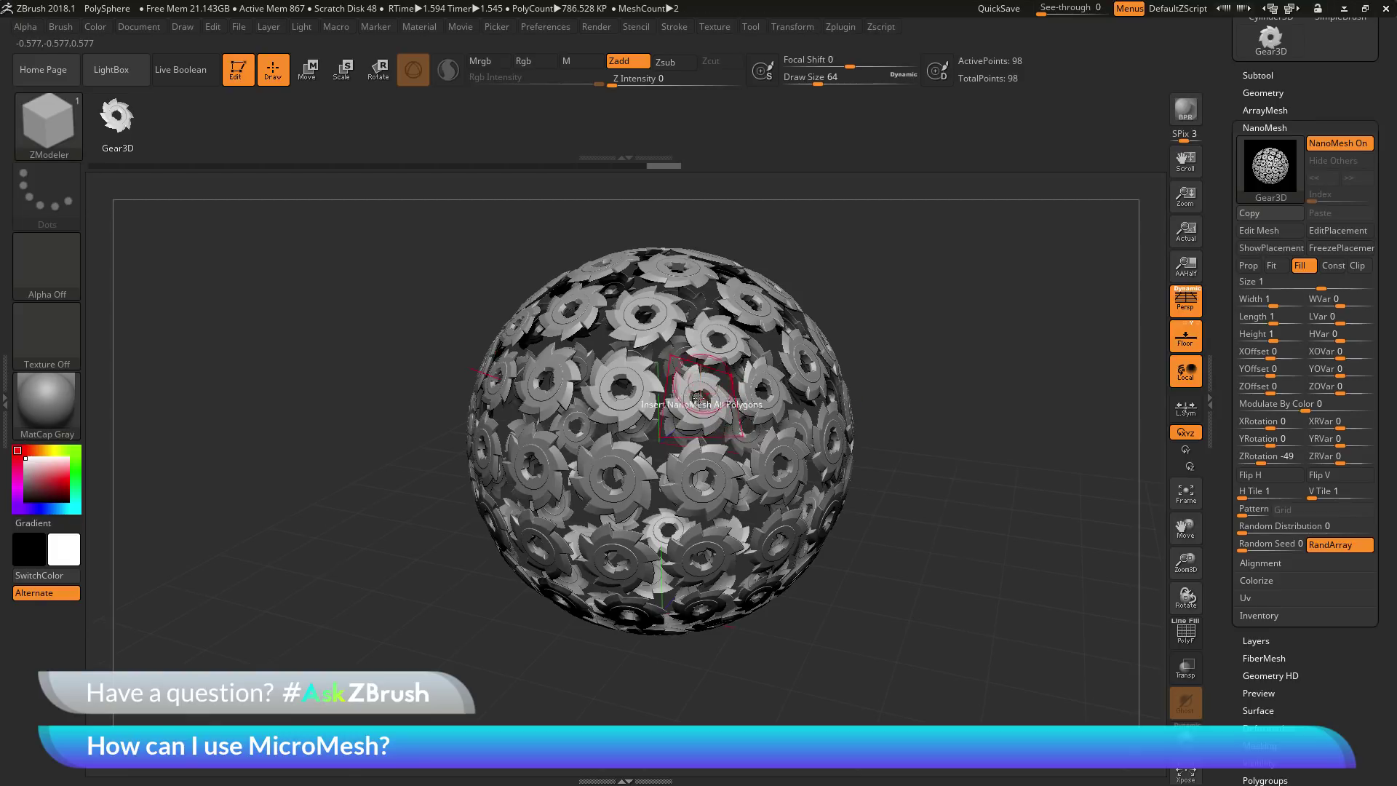
pyautogui.moveTo(702, 368); pyautogui.dragTo(609, 400)
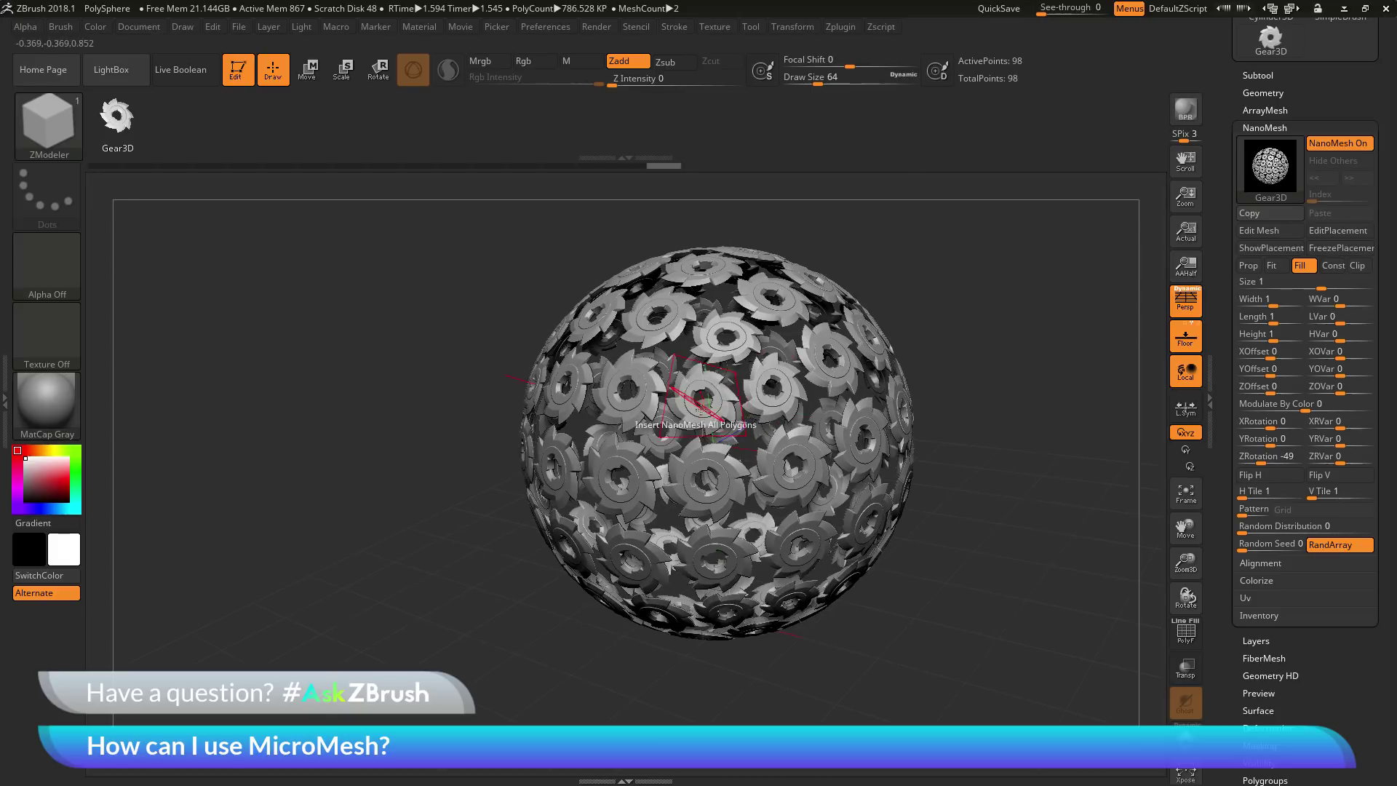
pyautogui.moveTo(1054, 381); pyautogui.dragTo(1086, 384)
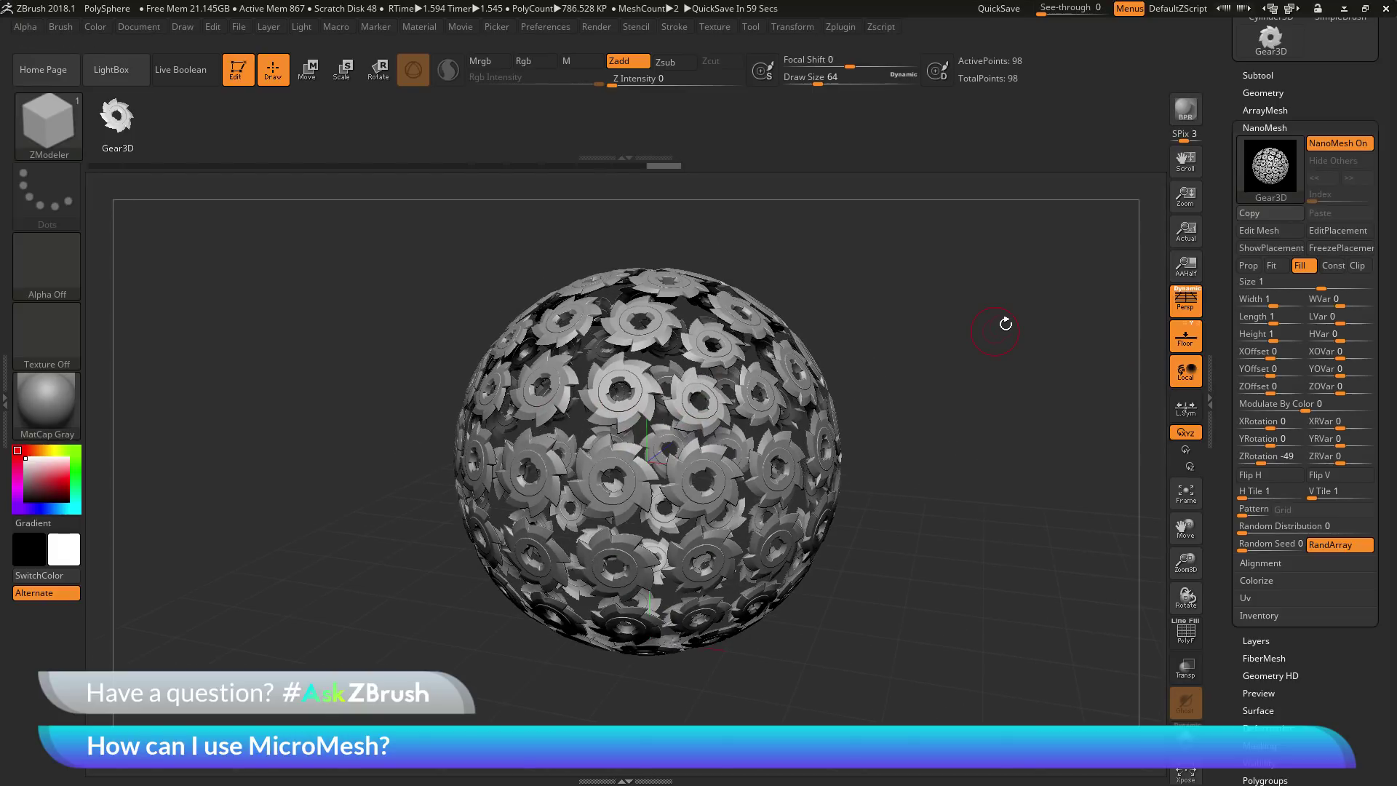
pyautogui.click(1248, 266)
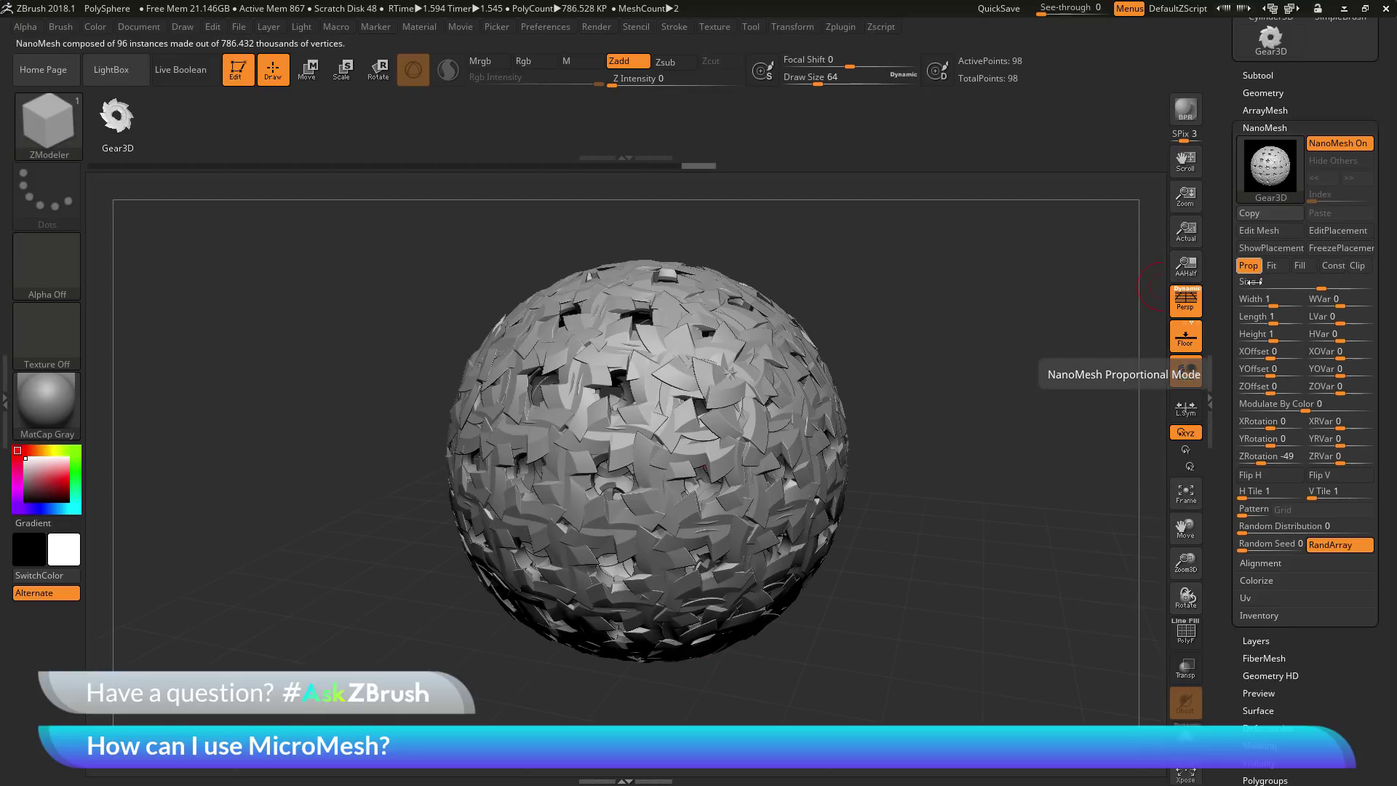
# Switch the gear NanoMesh back to Fill mode and set its size to 1
pyautogui.moveTo(1320, 284); pyautogui.dragTo(1309, 285)
pyautogui.click(1299, 266)
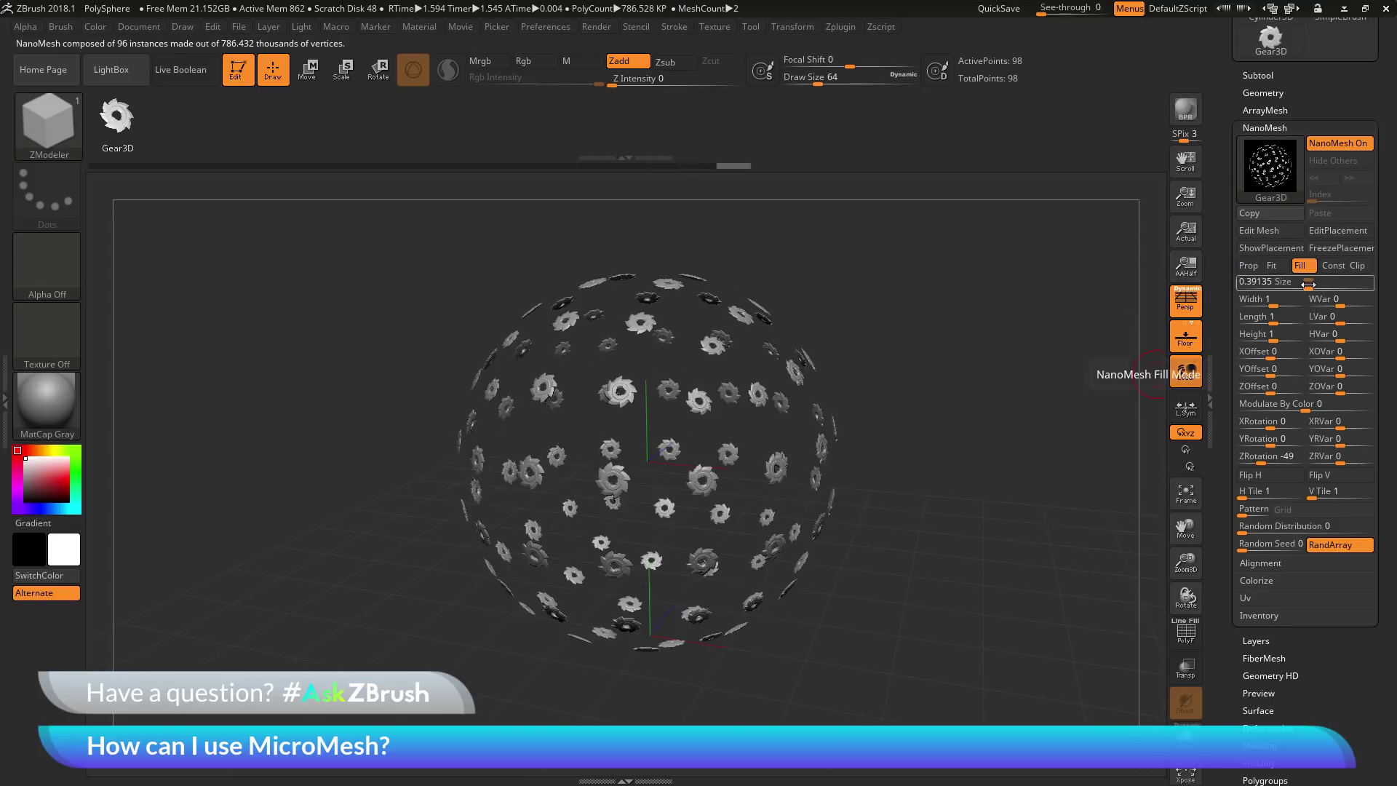
pyautogui.click(1308, 283)
pyautogui.write('1')
pyautogui.press('Return')
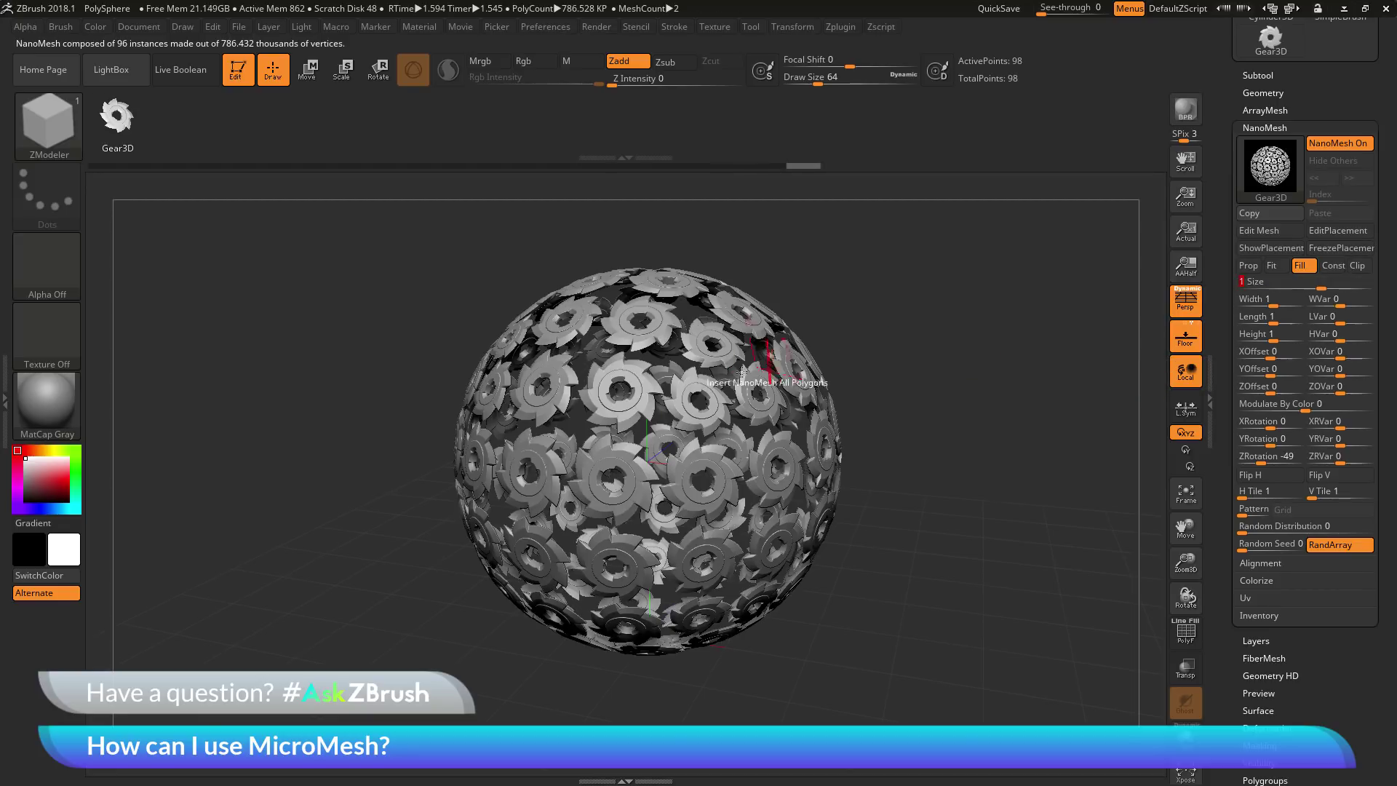
# Adjust the gear NanoMesh to about 0.85 width and 0.93 length, with X, Y and Z rotations of 17, -3 and 67
pyautogui.moveTo(866, 429); pyautogui.dragTo(996, 449)
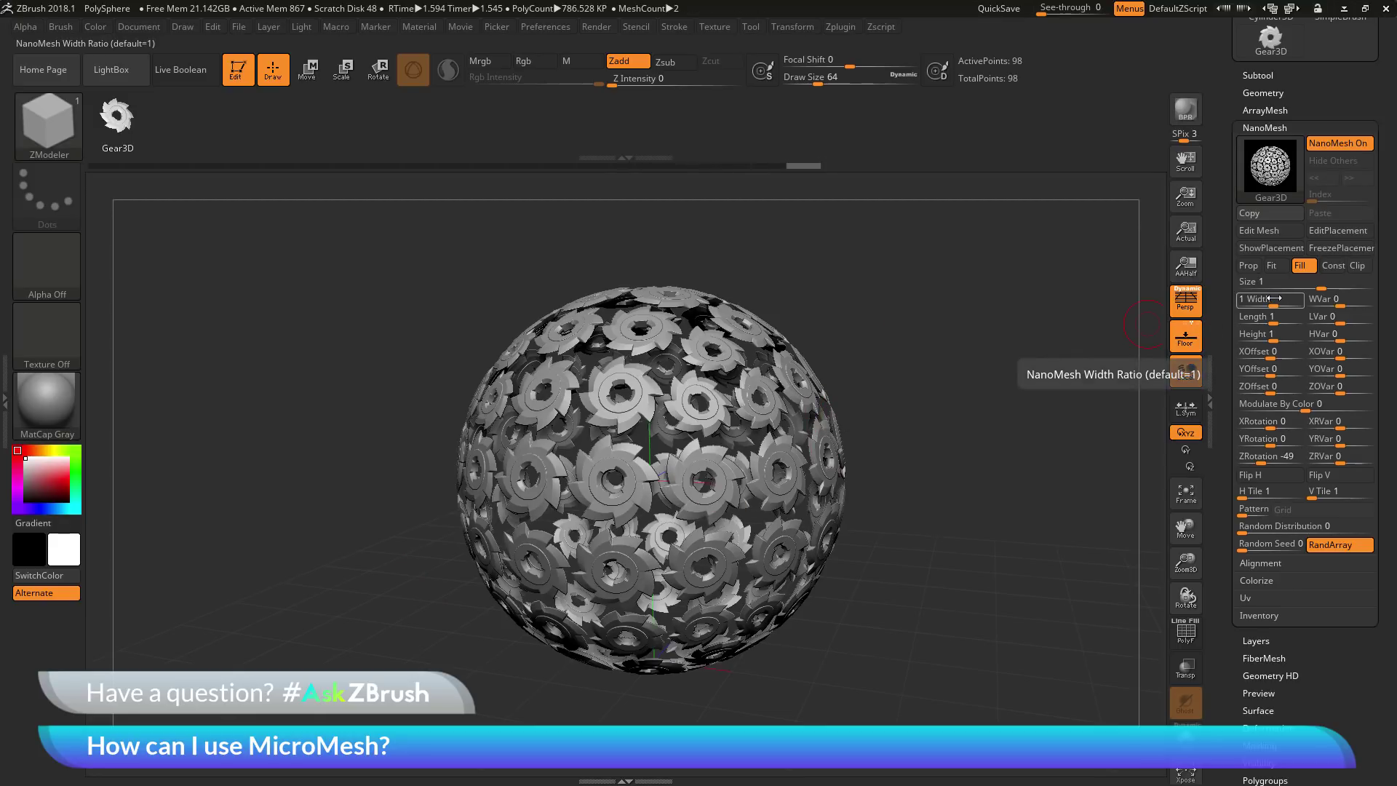
pyautogui.moveTo(1275, 301); pyautogui.dragTo(1338, 317)
pyautogui.moveTo(1270, 426); pyautogui.dragTo(1296, 458)
pyautogui.moveTo(1015, 351); pyautogui.dragTo(1051, 364)
pyautogui.moveTo(1193, 299); pyautogui.dragTo(1088, 342)
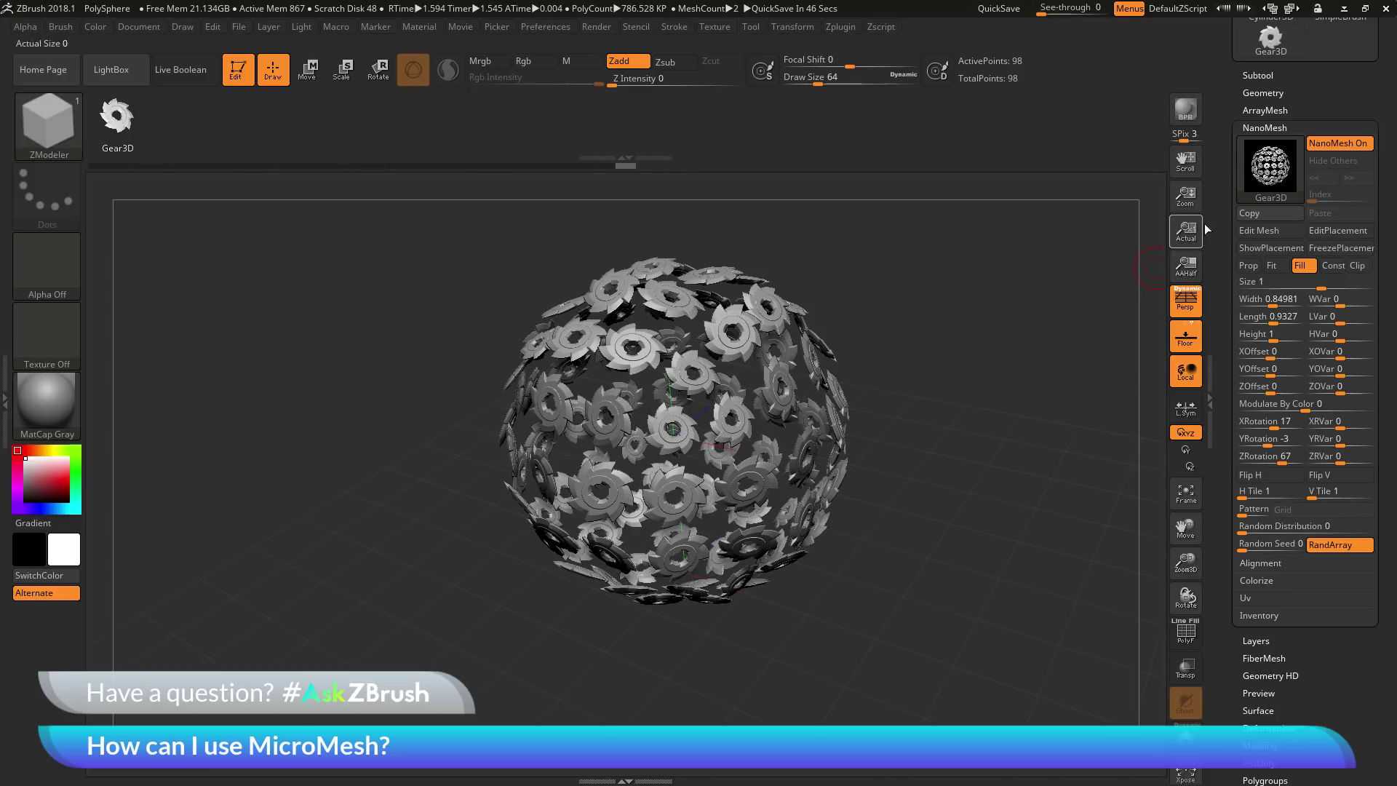
# Open the MicroMesh01.ZPR sample project from the Misc project folder, discarding changes to the current project
pyautogui.moveTo(1222, 206); pyautogui.dragTo(1229, 318)
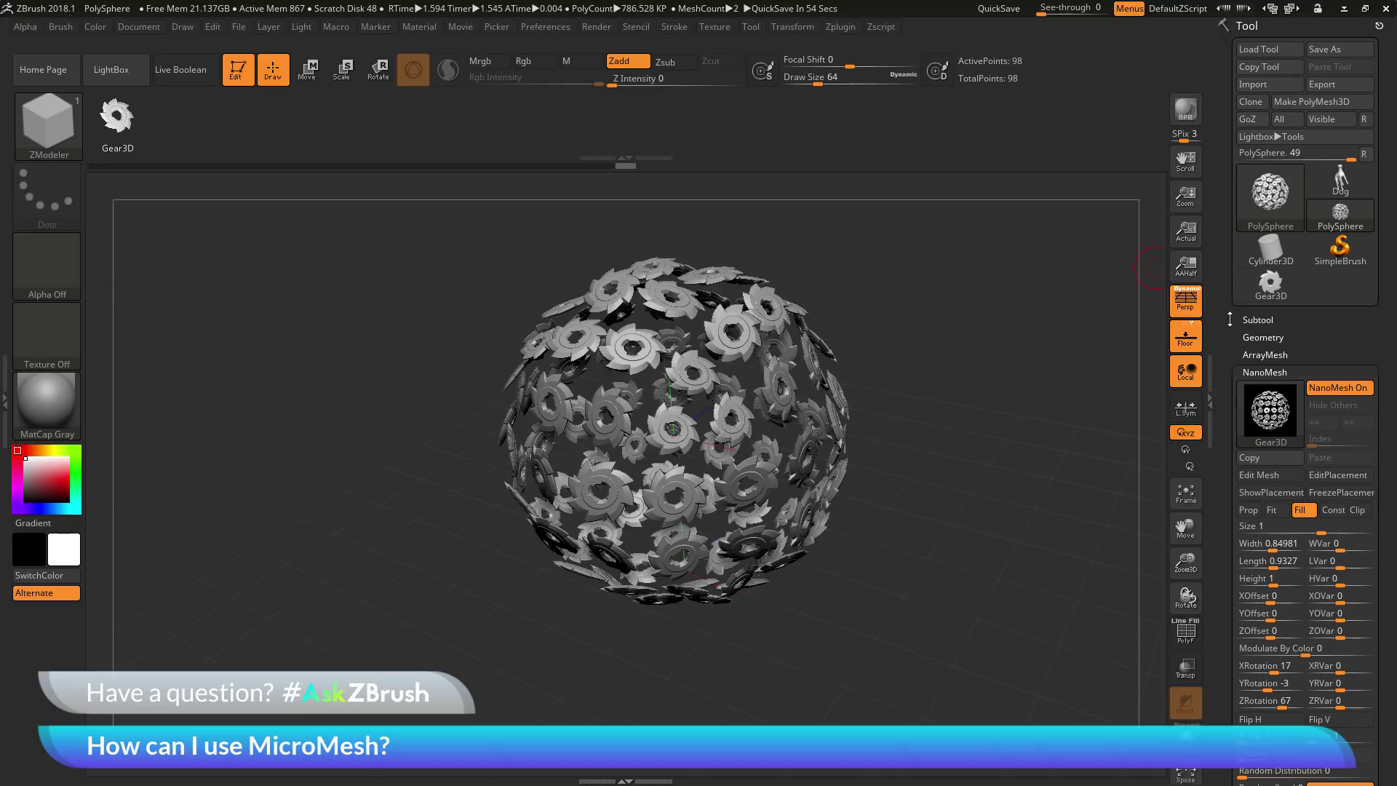
pyautogui.press(',')
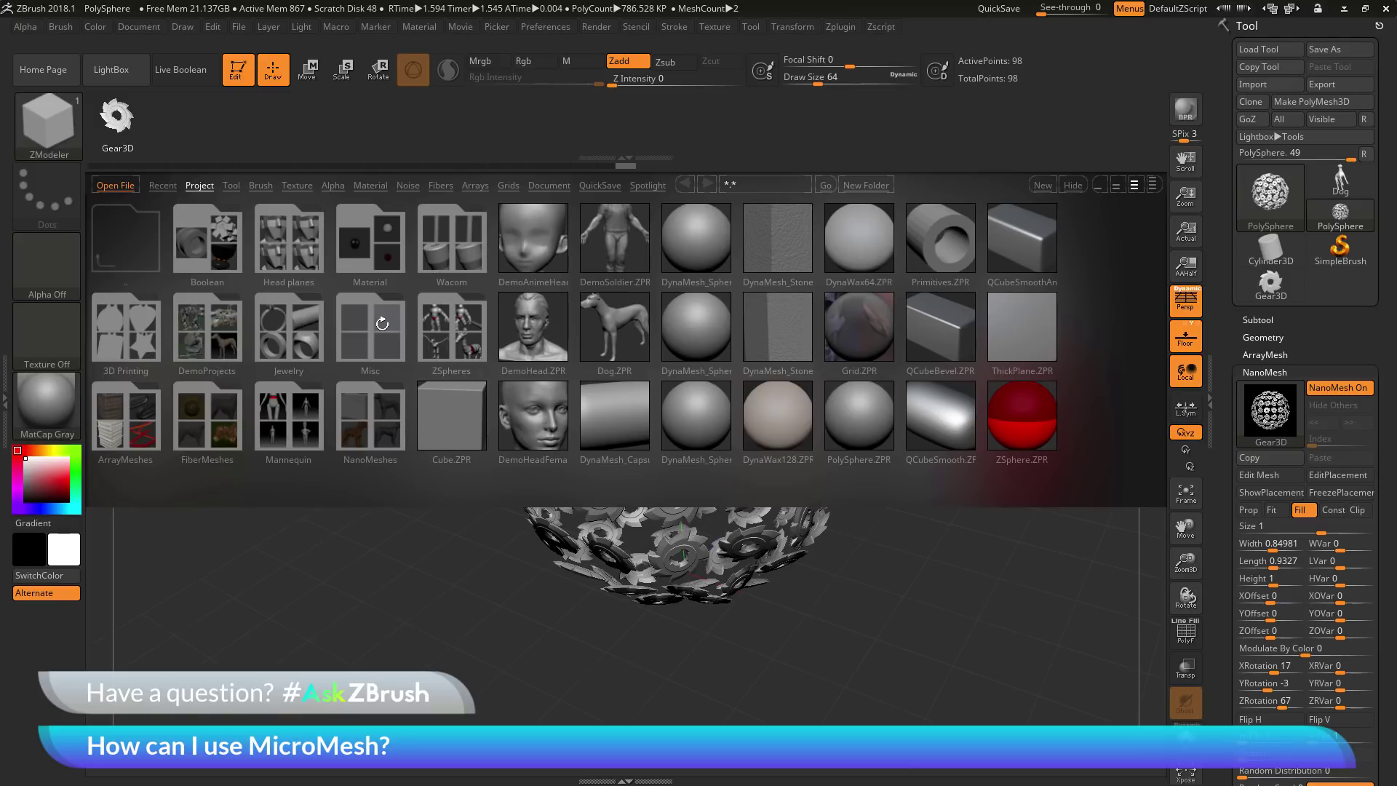
pyautogui.click(365, 335)
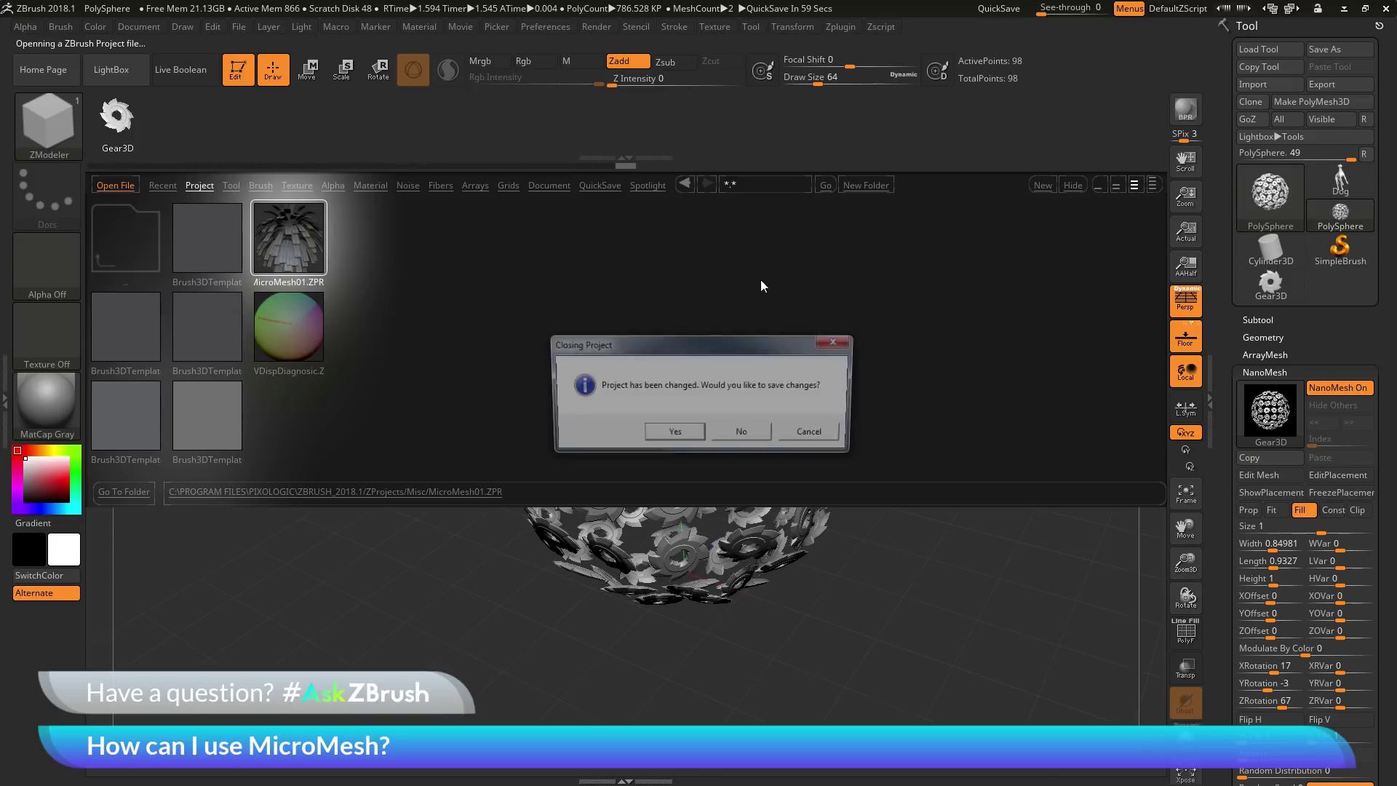
pyautogui.click(739, 434)
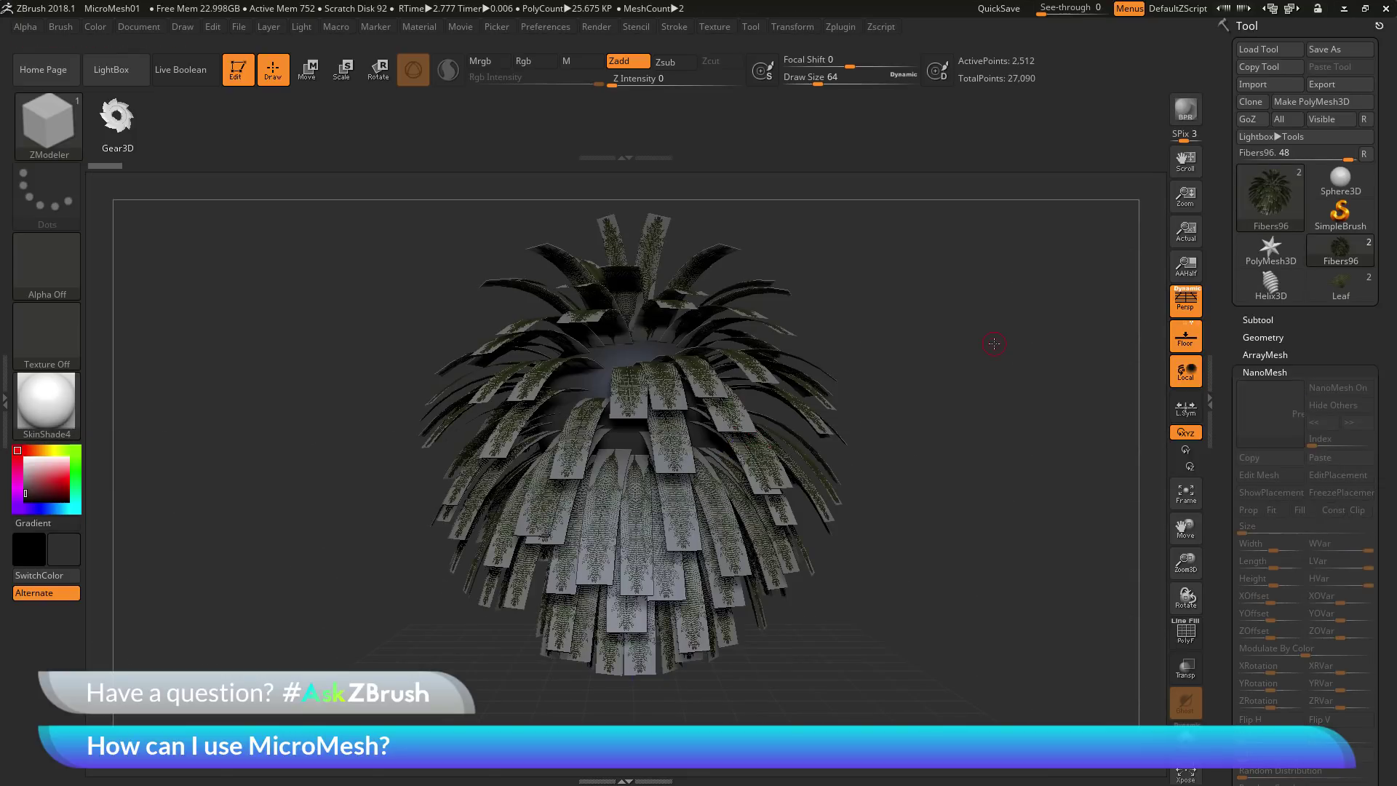
# Inspect the PolySphere and Fibers96 subtools and display the PolyFrame on the fiber strips
pyautogui.click(1260, 320)
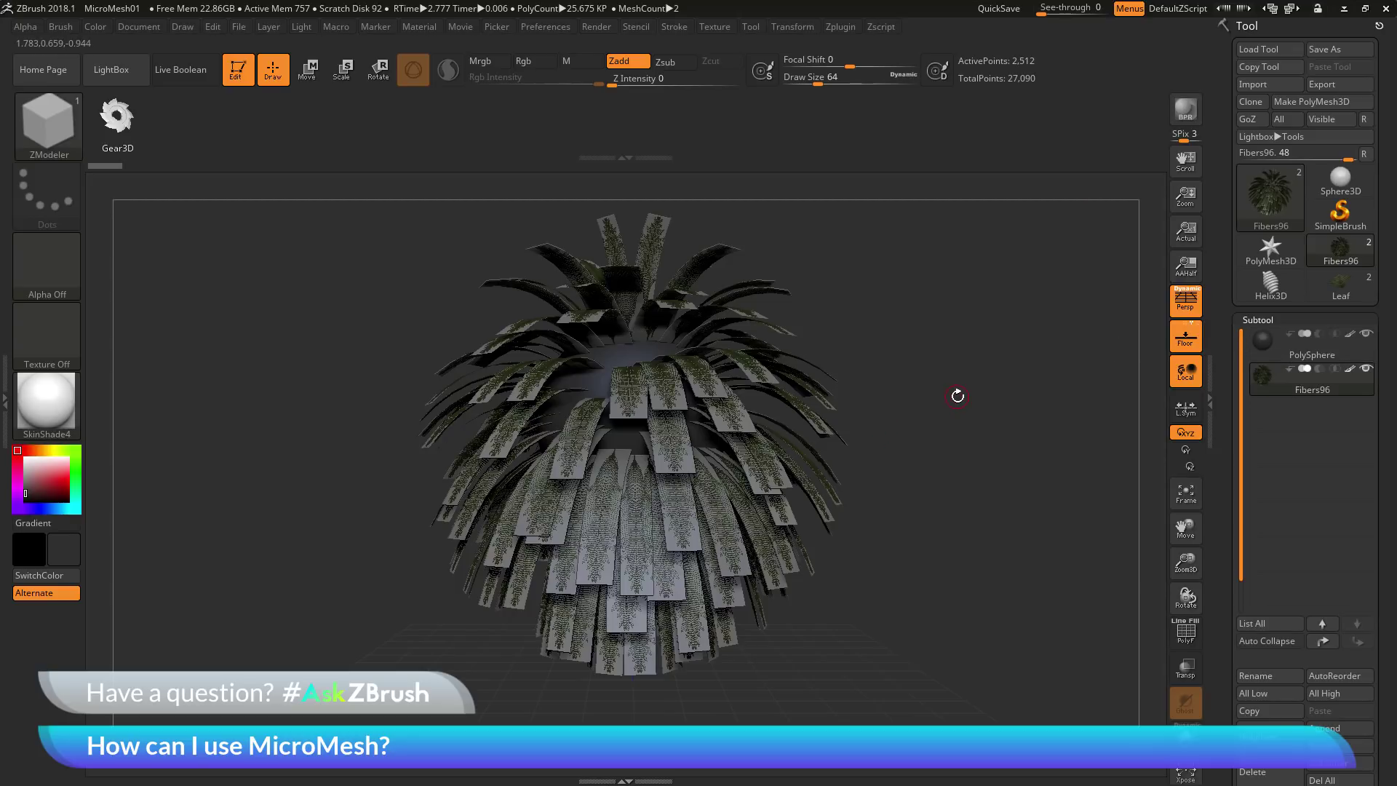
pyautogui.moveTo(1326, 356)
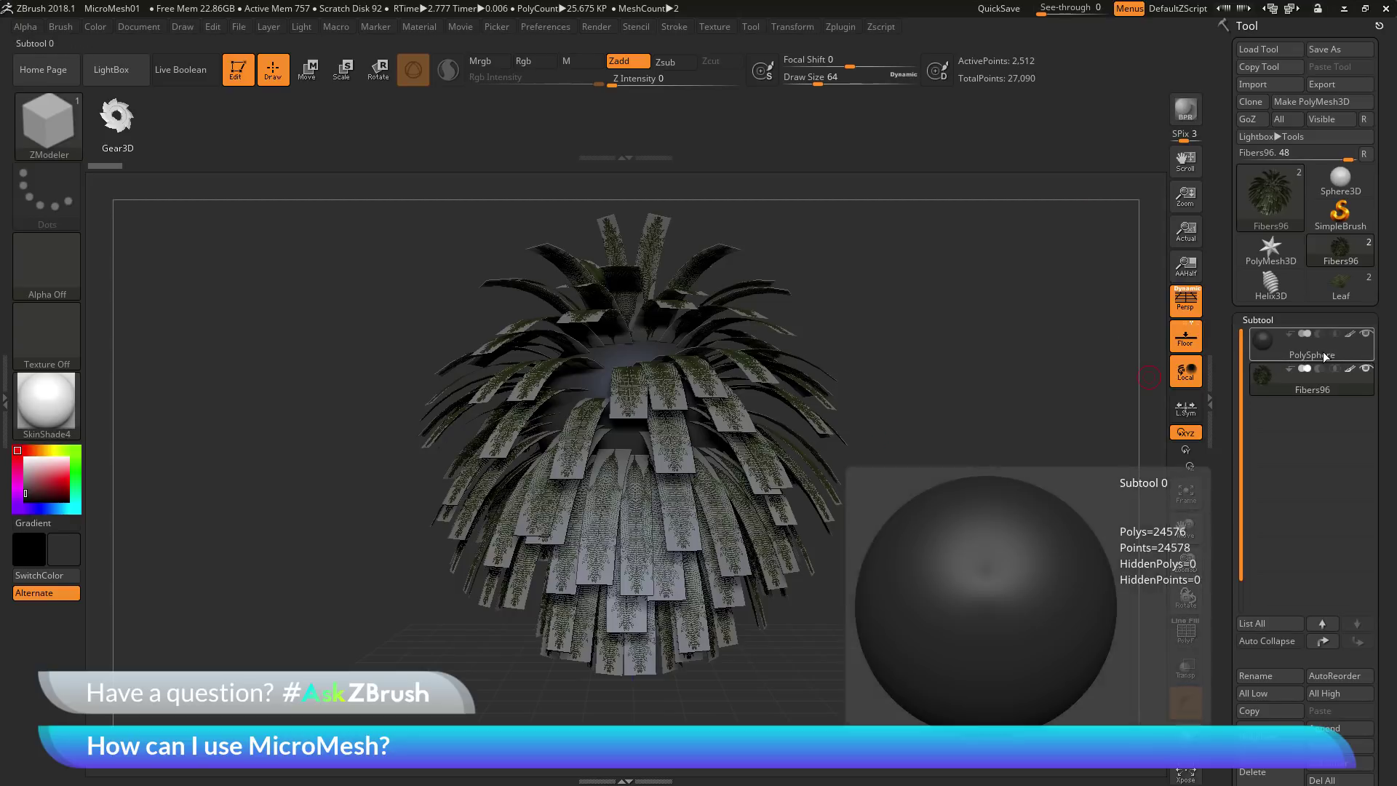
pyautogui.moveTo(1282, 391)
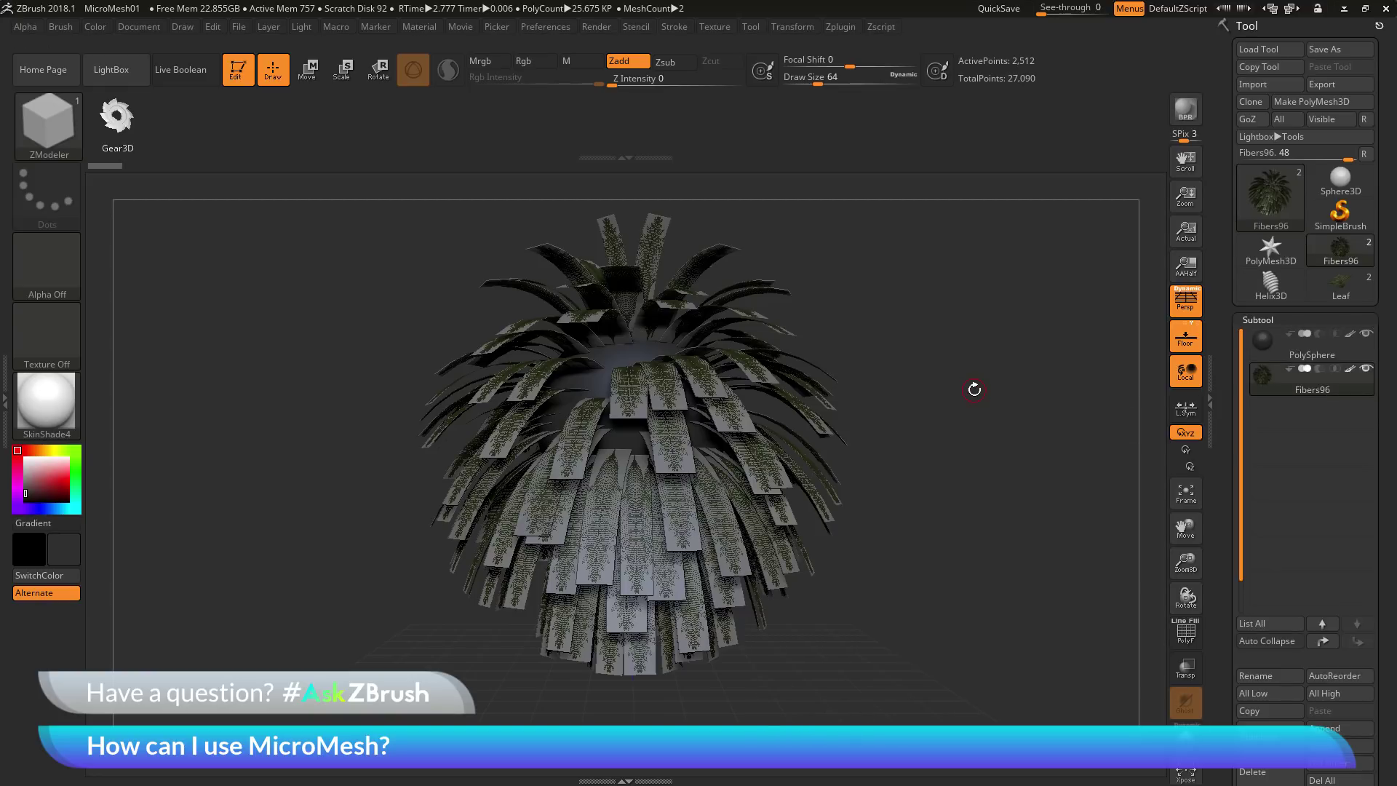
pyautogui.moveTo(957, 371)
pyautogui.mouseDown()
pyautogui.moveTo(960, 418)
pyautogui.moveTo(1022, 413)
pyautogui.moveTo(1063, 443)
pyautogui.moveTo(1077, 415)
pyautogui.mouseUp()
pyautogui.click(1185, 631)
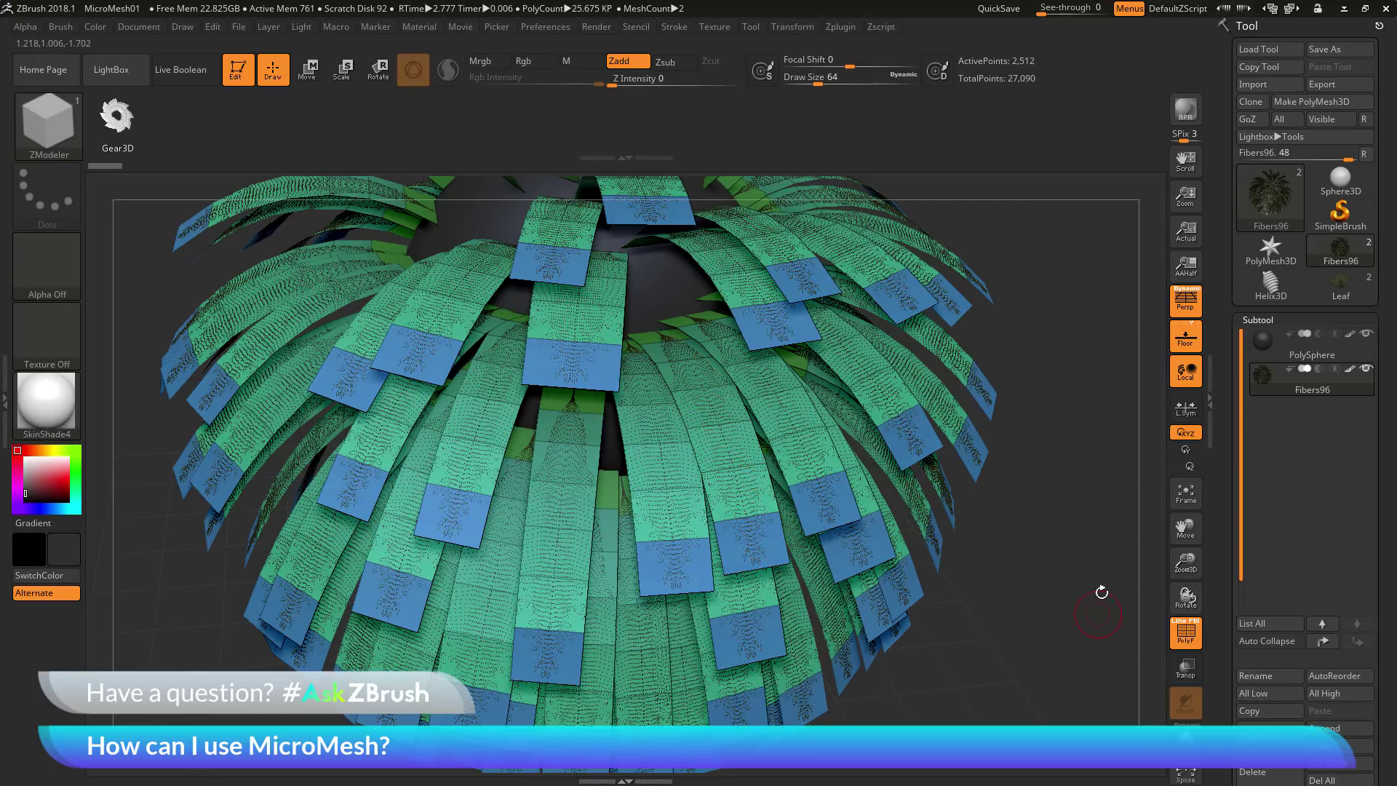
# Turn off Micro Mesh on the Fibers96 subtool, and reassign the Leaf tool as its per-polygon replacement mesh
pyautogui.scroll(-10, 1218, 355)
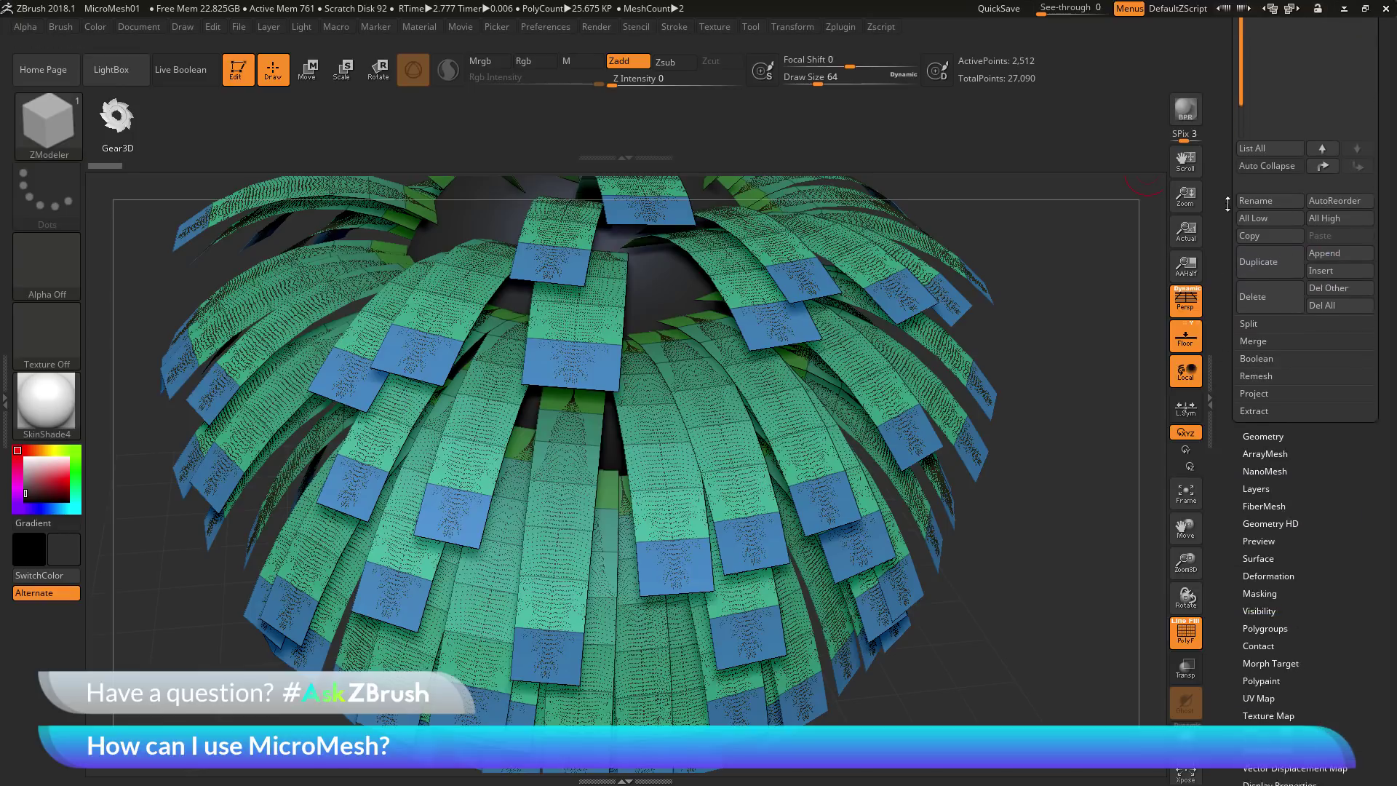
pyautogui.scroll(5, 1225, 318)
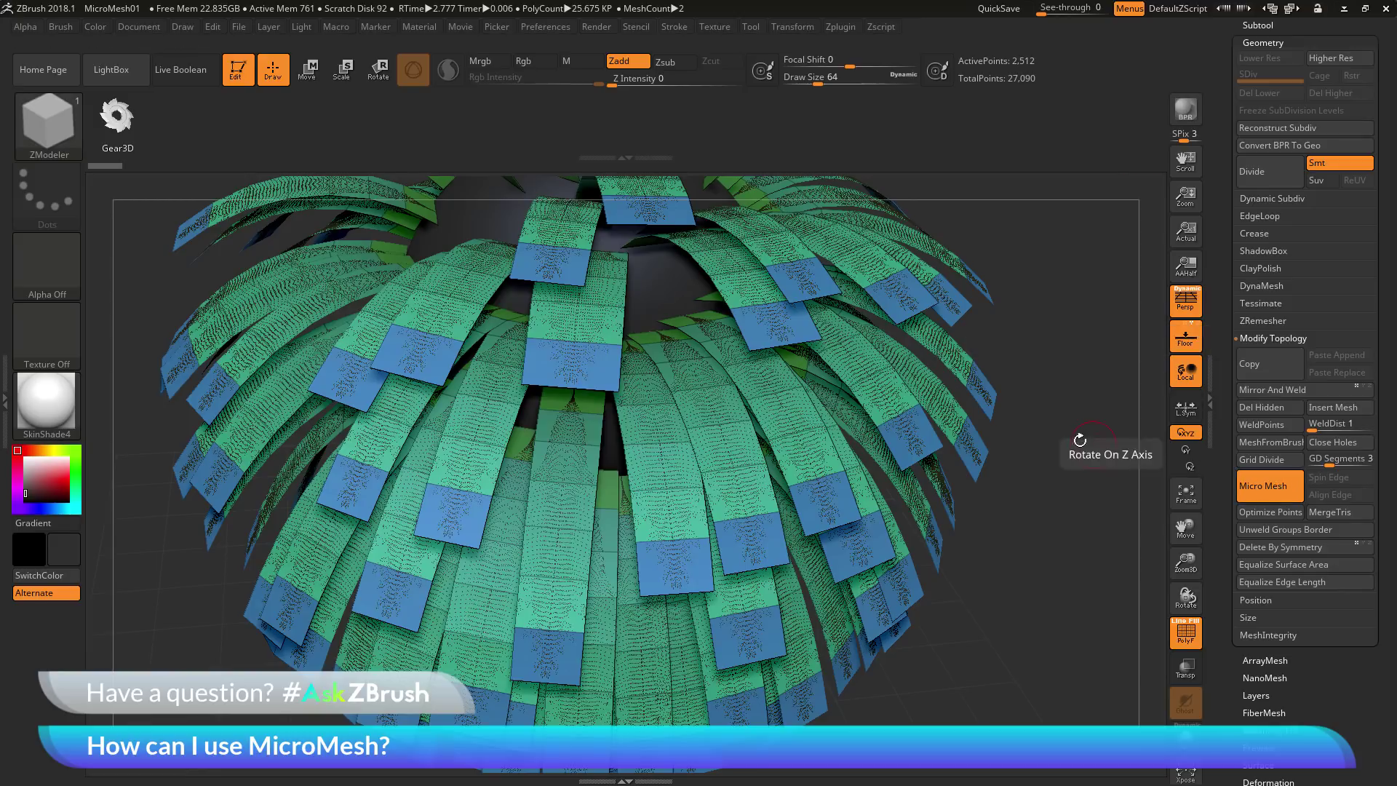
pyautogui.click(1269, 487)
pyautogui.click(1259, 484)
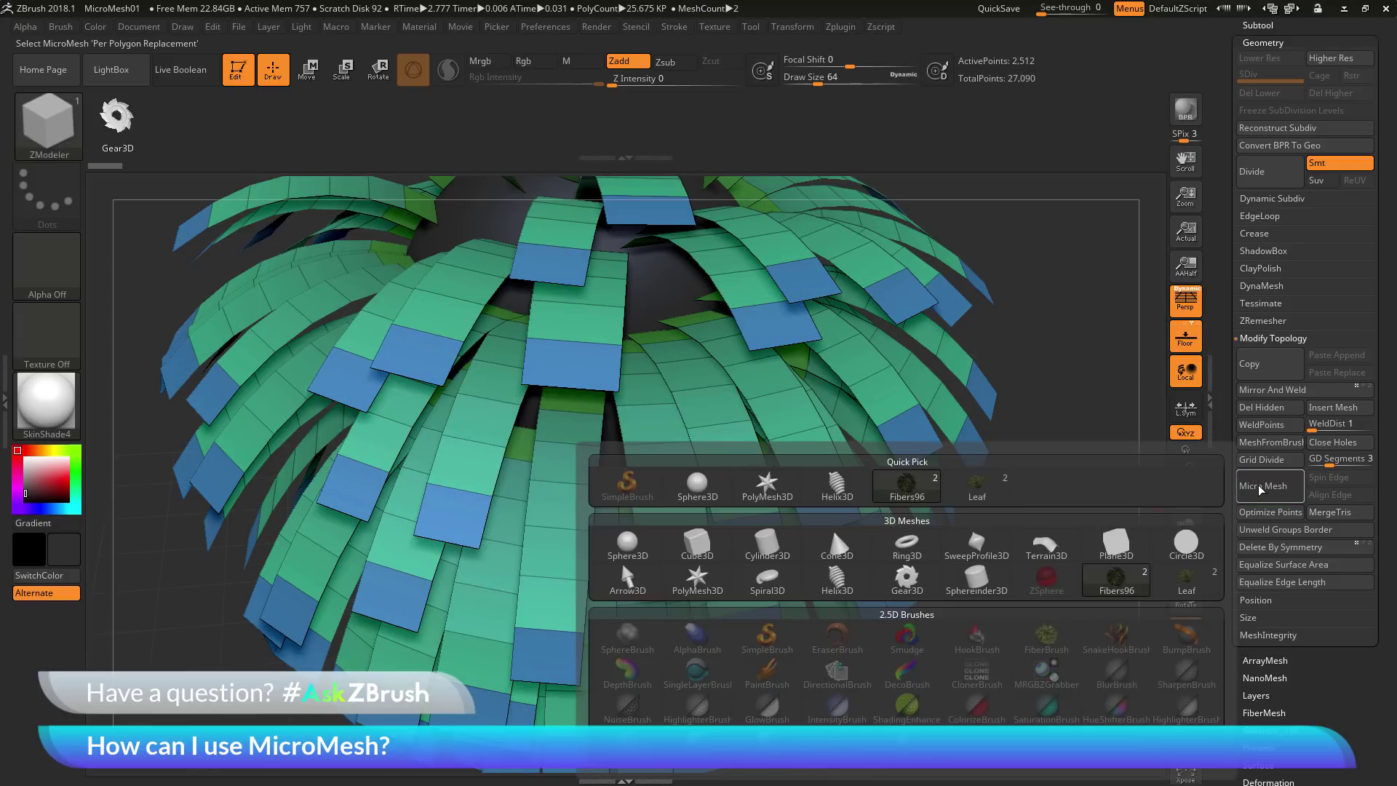
pyautogui.moveTo(995, 489)
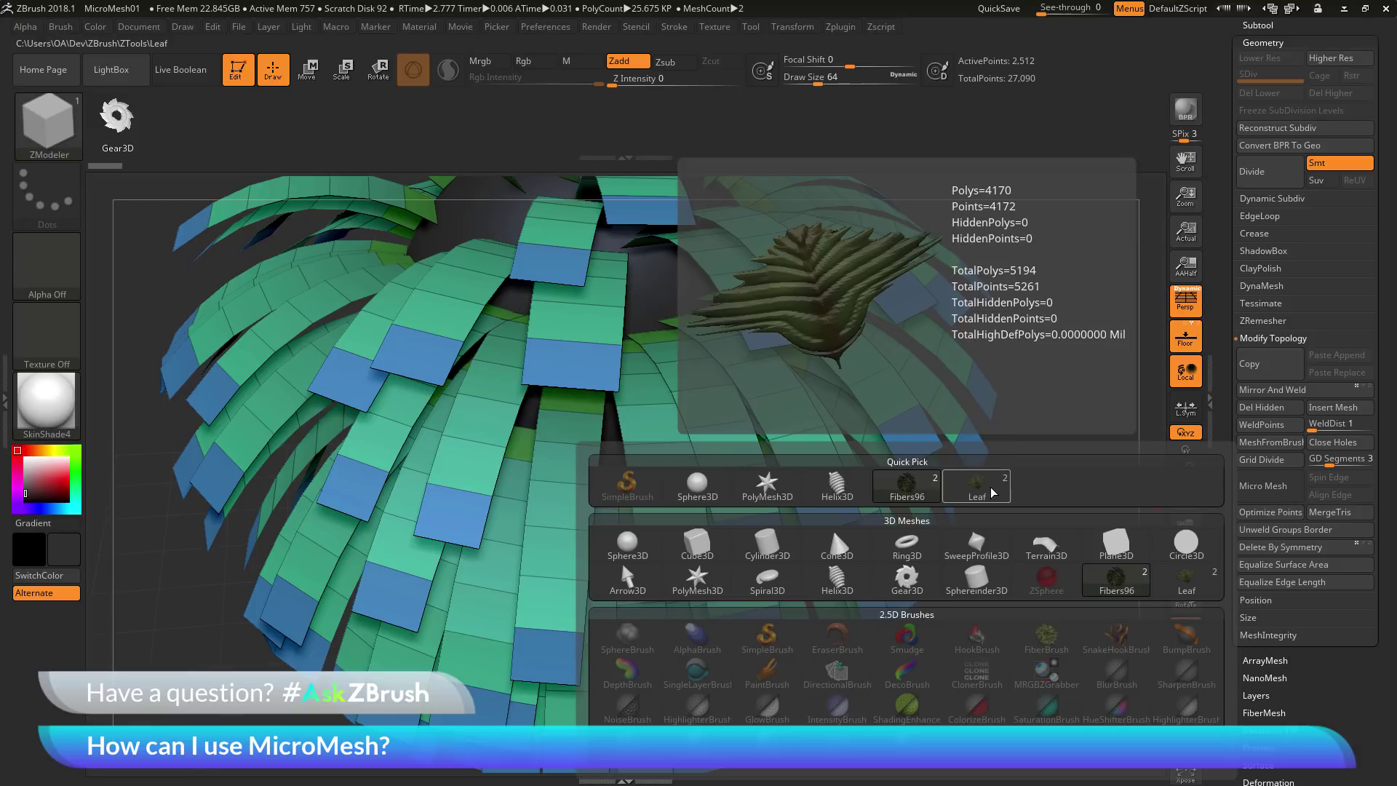
pyautogui.click(994, 492)
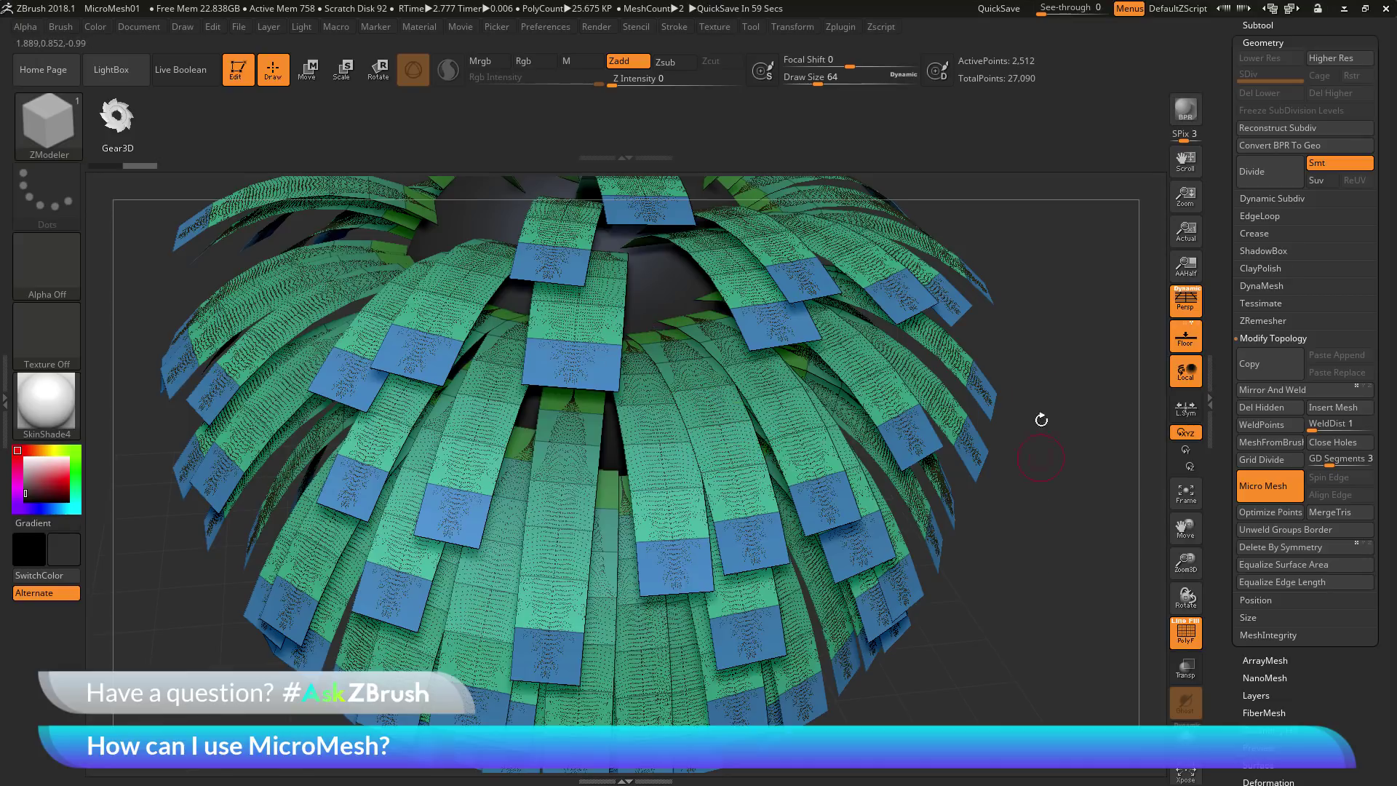
# Hide the PolyFrame and preview the MicroMesh leaves on the fibers with a BPR render
pyautogui.click(1185, 632)
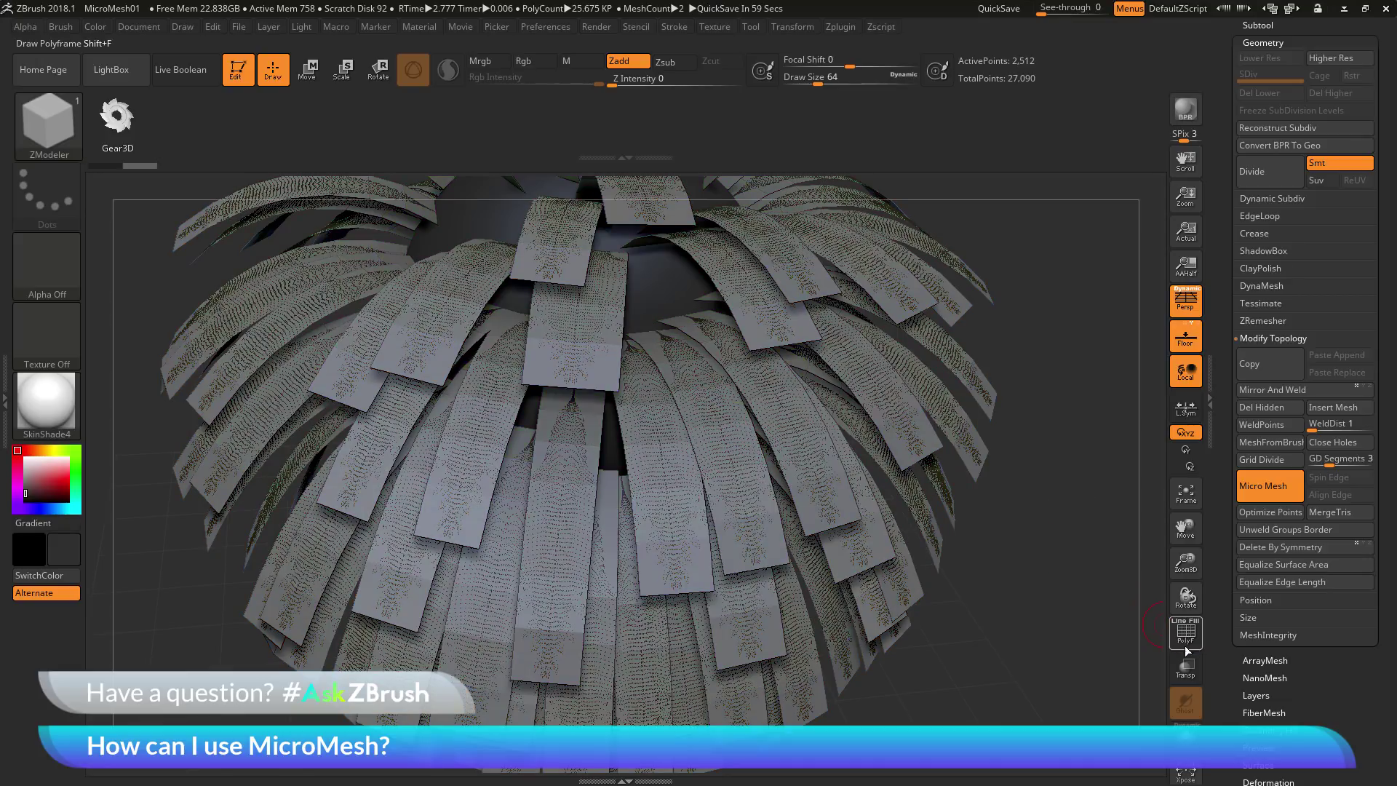
pyautogui.click(1185, 108)
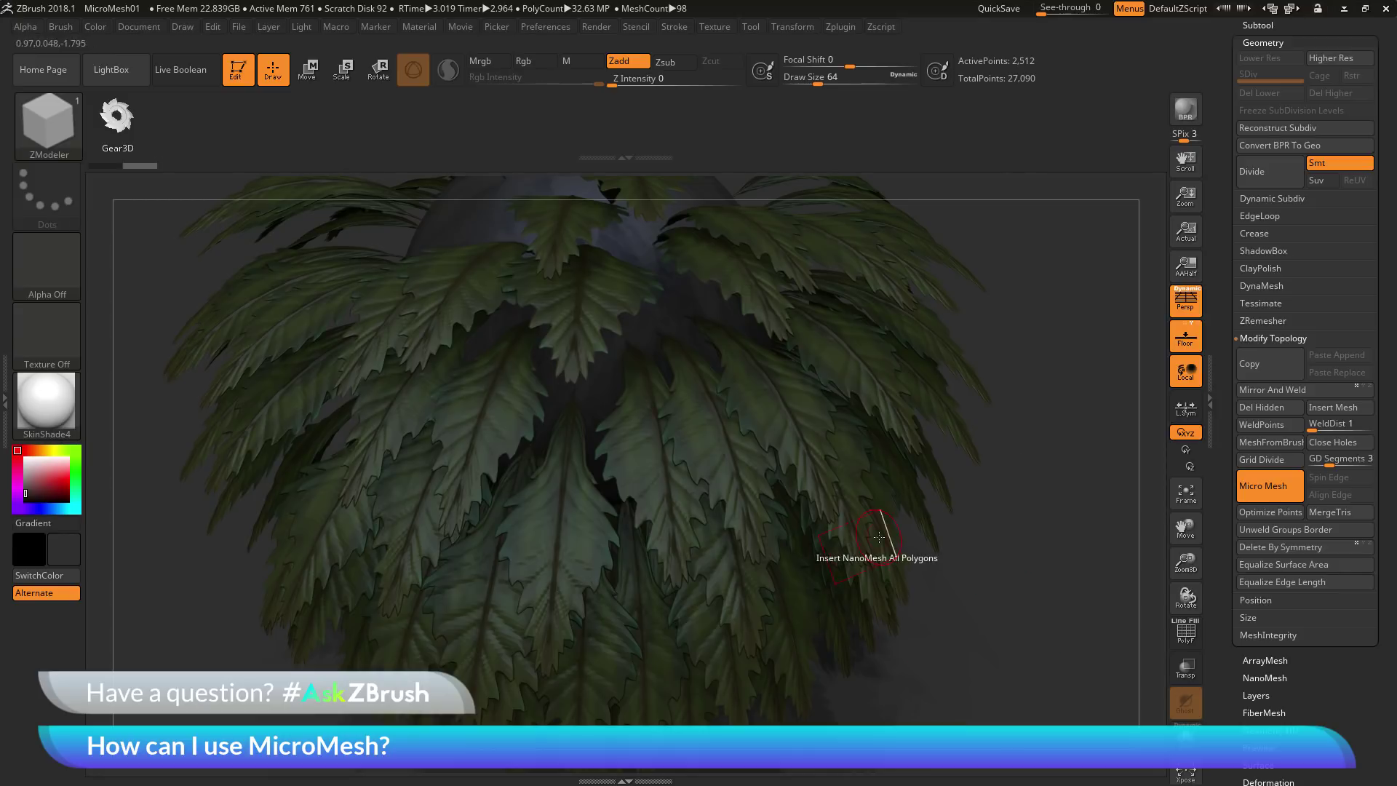
pyautogui.click(1014, 493)
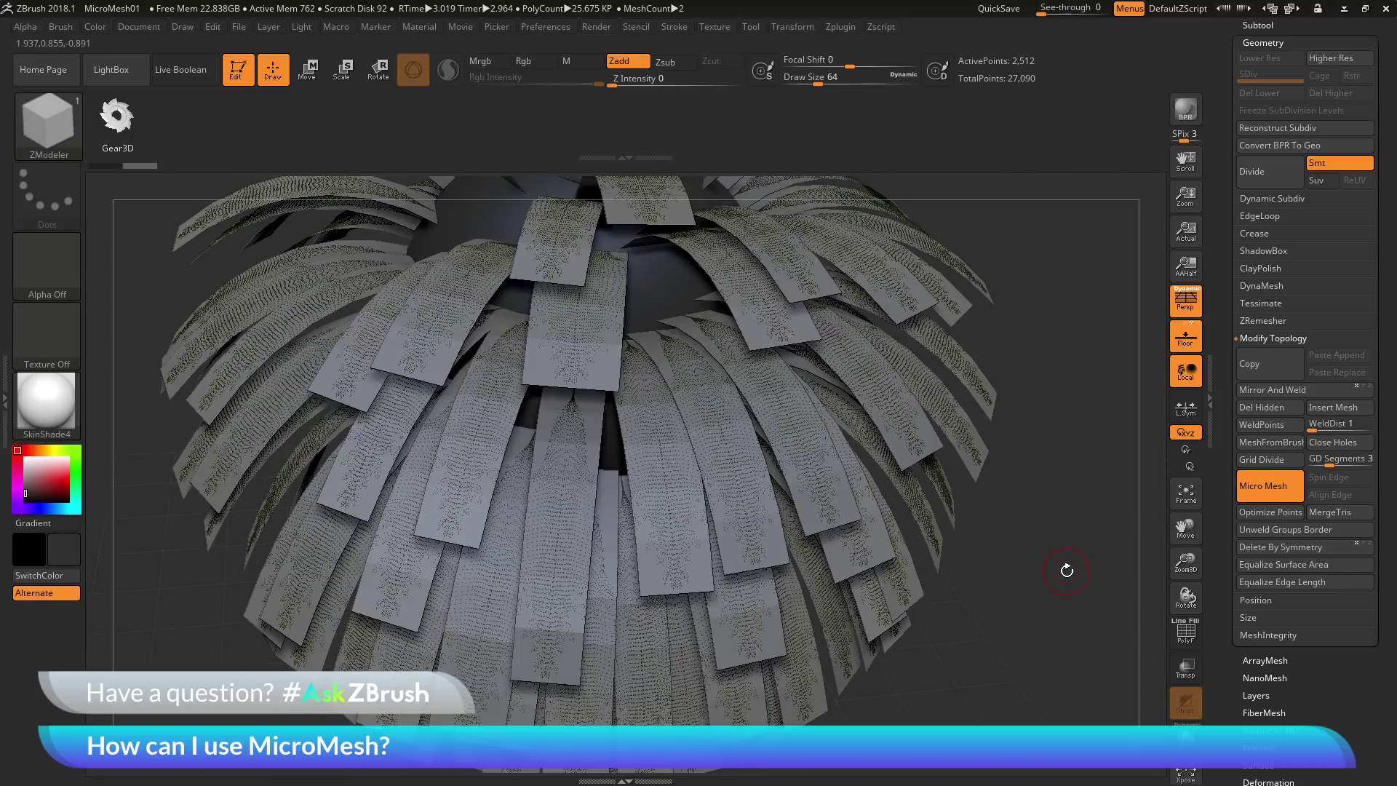
# Convert the Fibers96 MicroMesh leaves to real geometry with Convert BPR To Geo and inspect the resulting plant
pyautogui.scroll(5, 1281, 109)
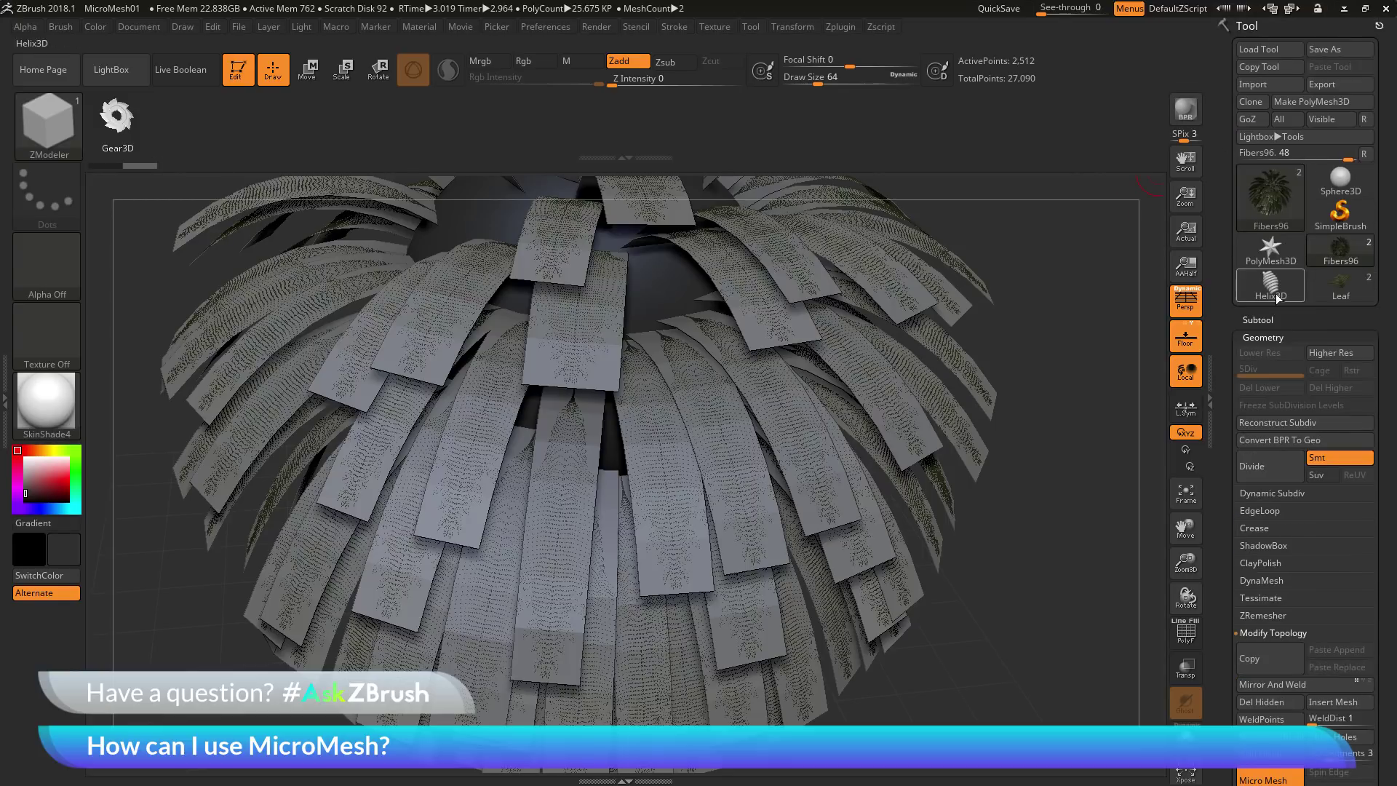
pyautogui.click(1275, 441)
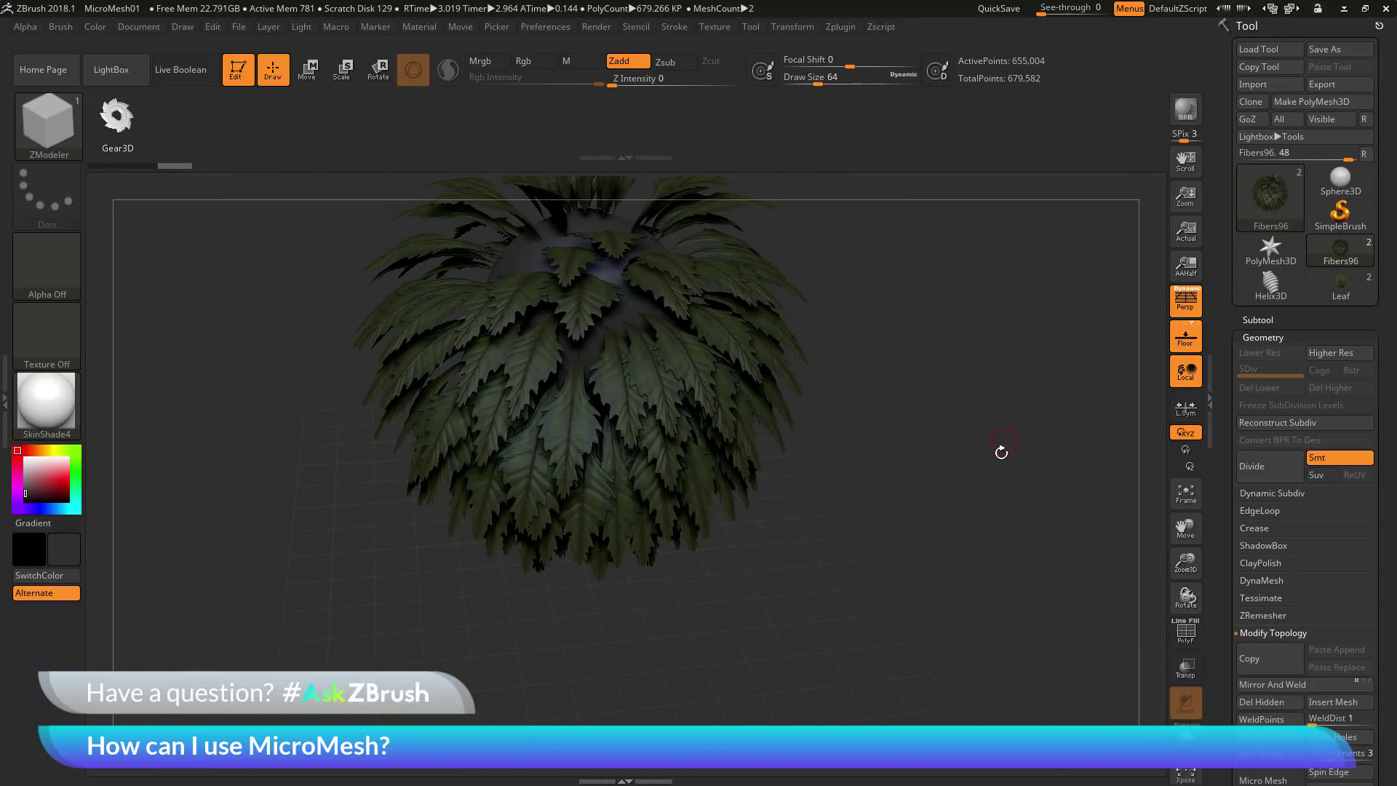
pyautogui.moveTo(993, 467); pyautogui.dragTo(956, 486)
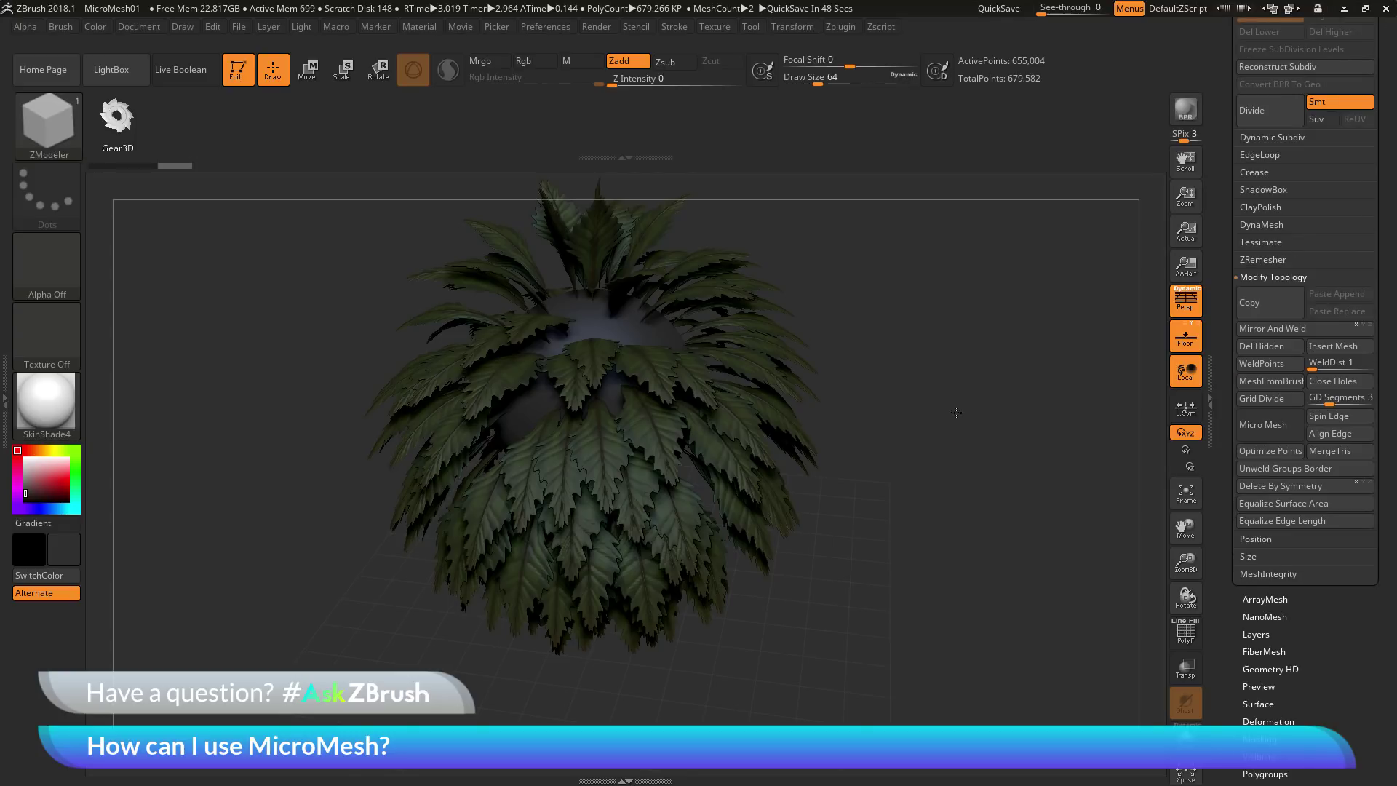
pyautogui.moveTo(956, 413)
pyautogui.mouseDown()
pyautogui.moveTo(938, 380)
pyautogui.moveTo(945, 396)
pyautogui.mouseUp()
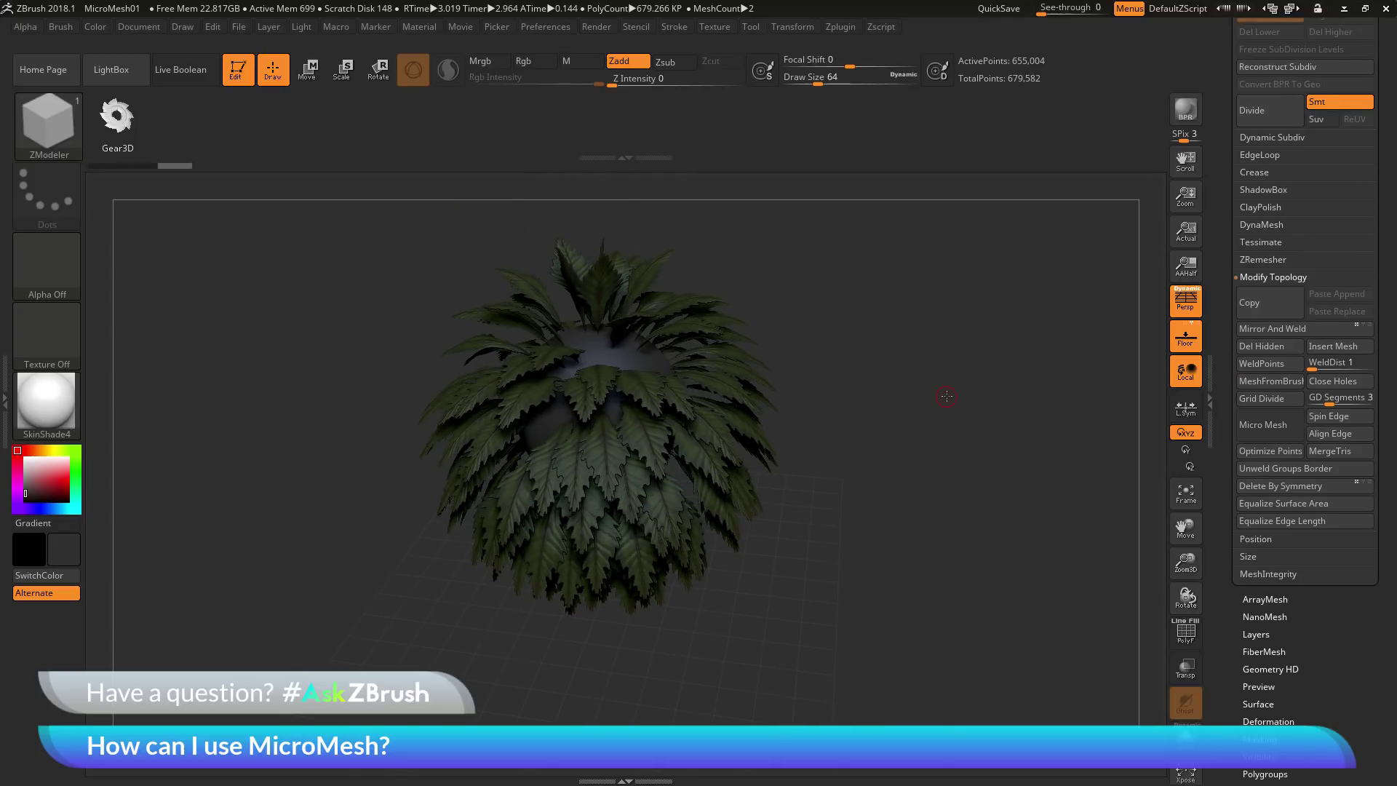